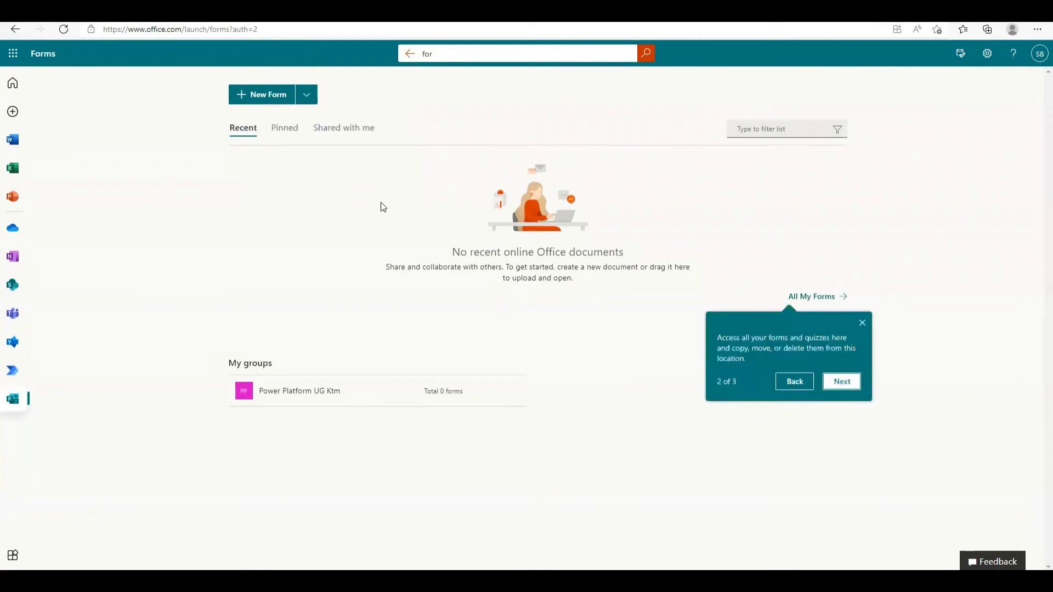
Dismiss the All My Forms tour tip and start a new blank form
click(863, 324)
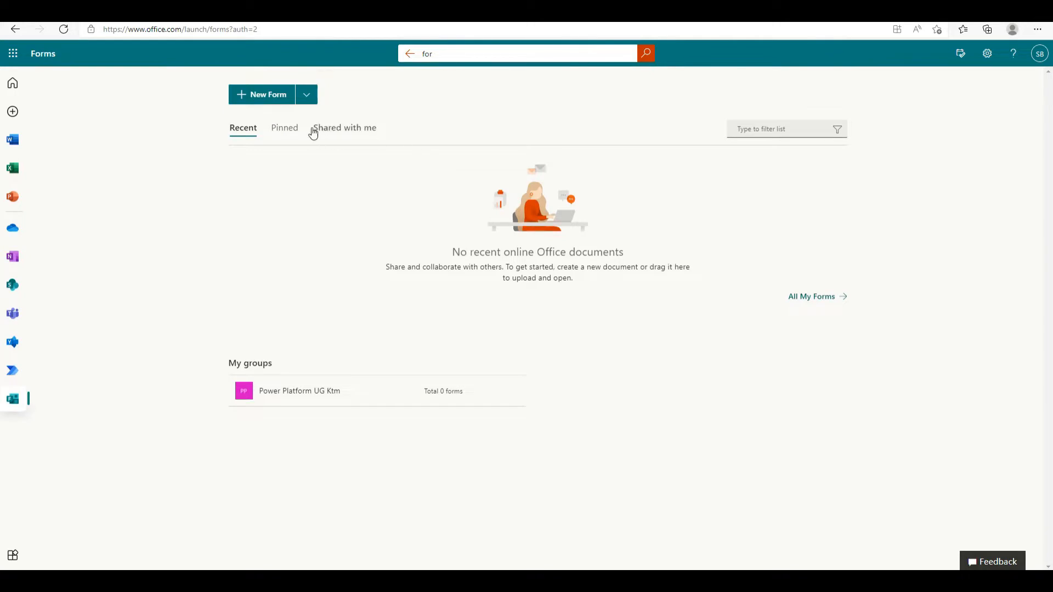
click(271, 102)
Title a new form 'Contact Form' and add a 'Full Name' text question
click(265, 95)
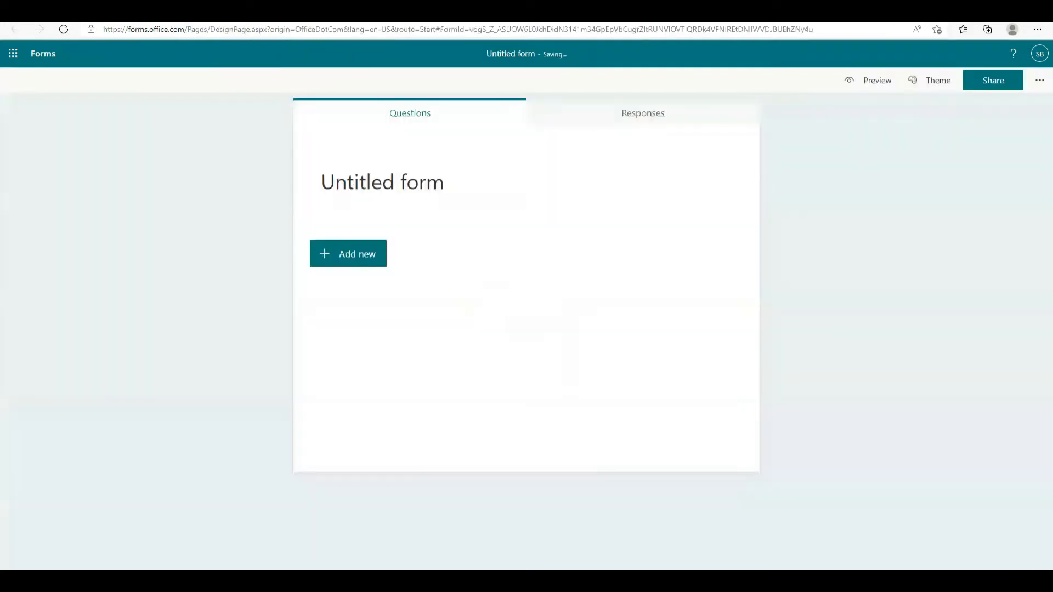
click(393, 180)
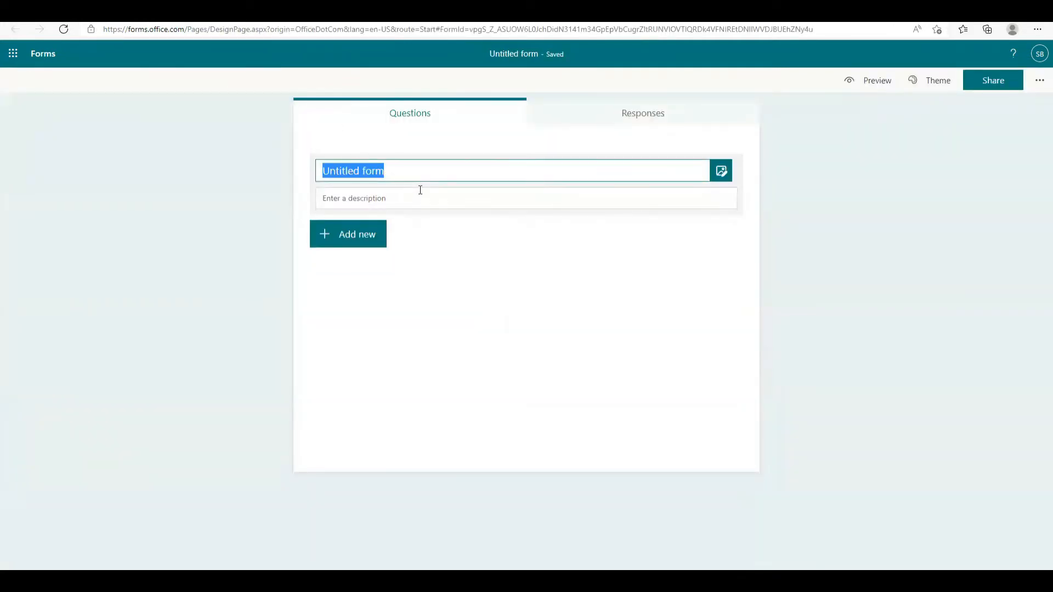
text(Contact Form)
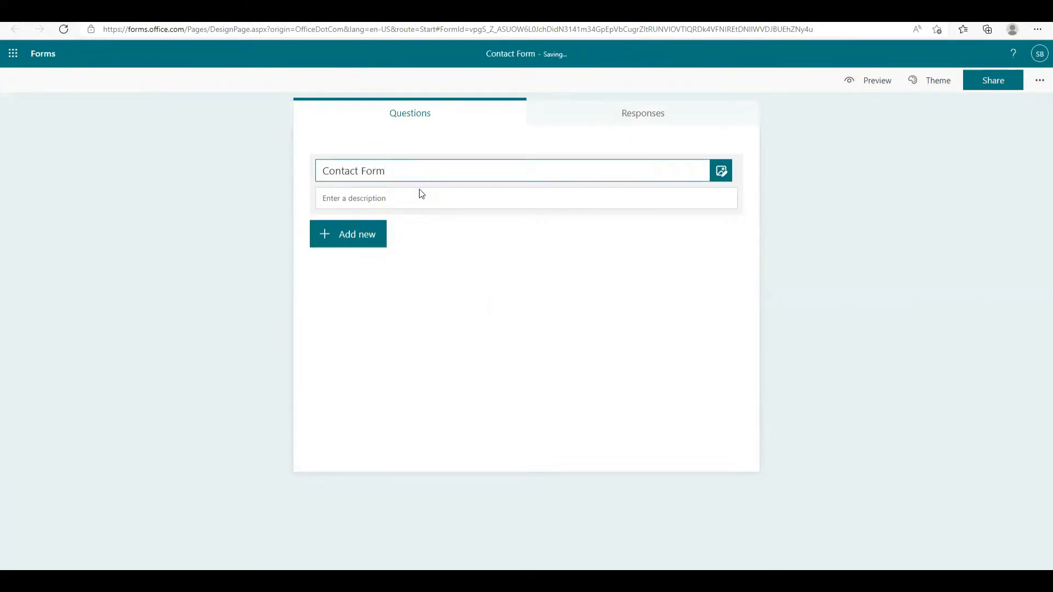
click(358, 236)
click(441, 239)
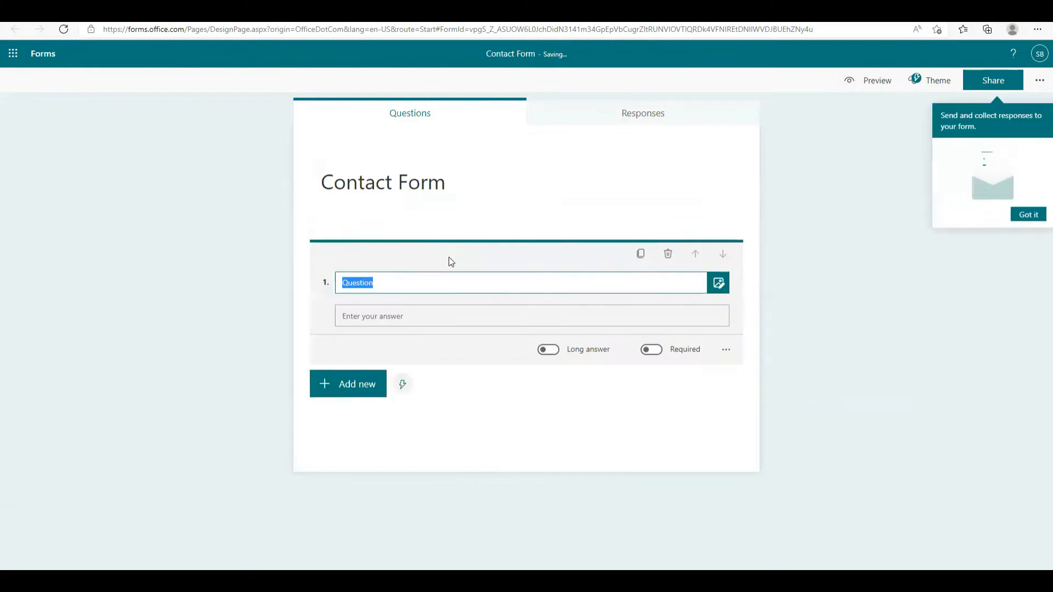
text(Name)
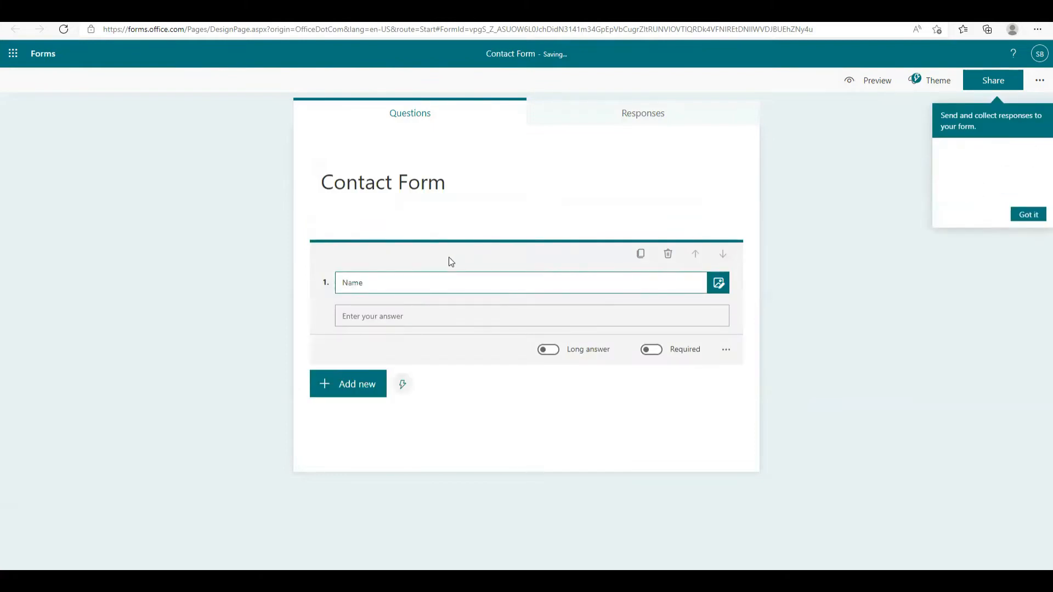
key(ctrl+a)
text(Full Name)
Add Email, Subject and Message text questions, then preview the form
click(383, 383)
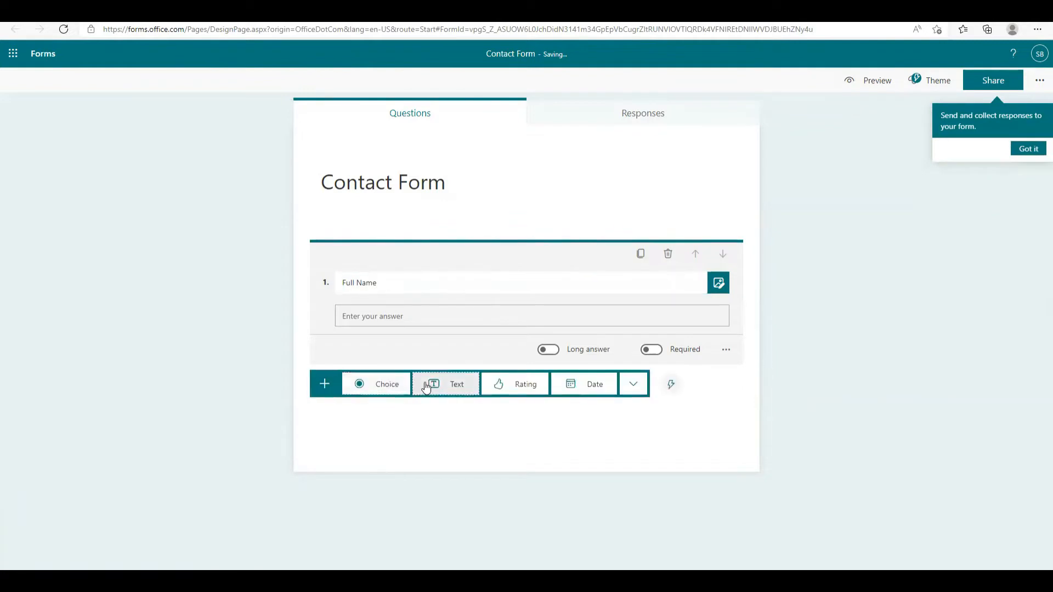
click(427, 387)
text(Email)
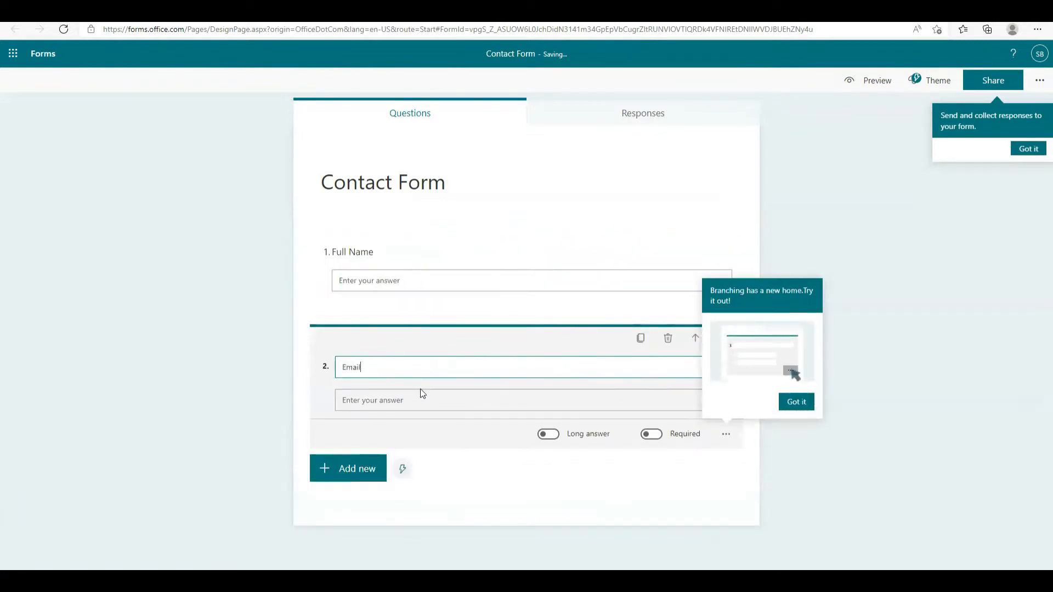
click(358, 469)
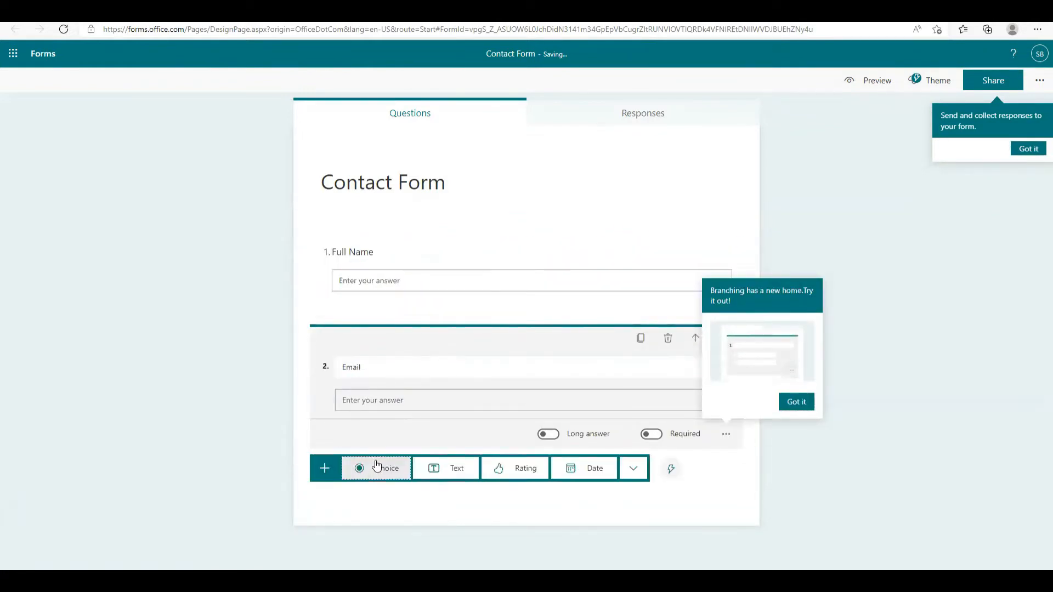
click(415, 471)
text(Subject)
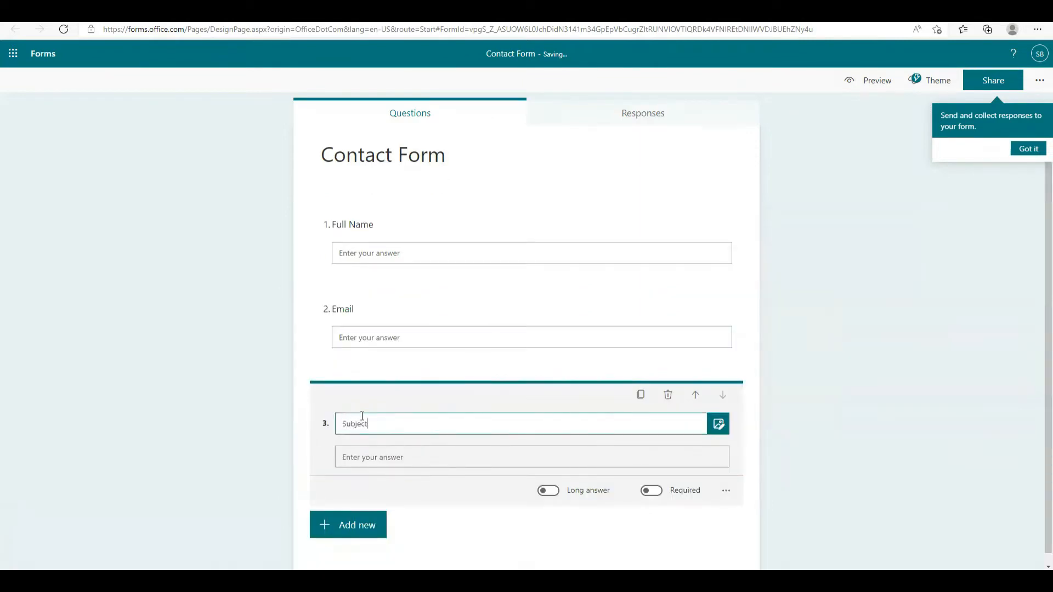
click(377, 525)
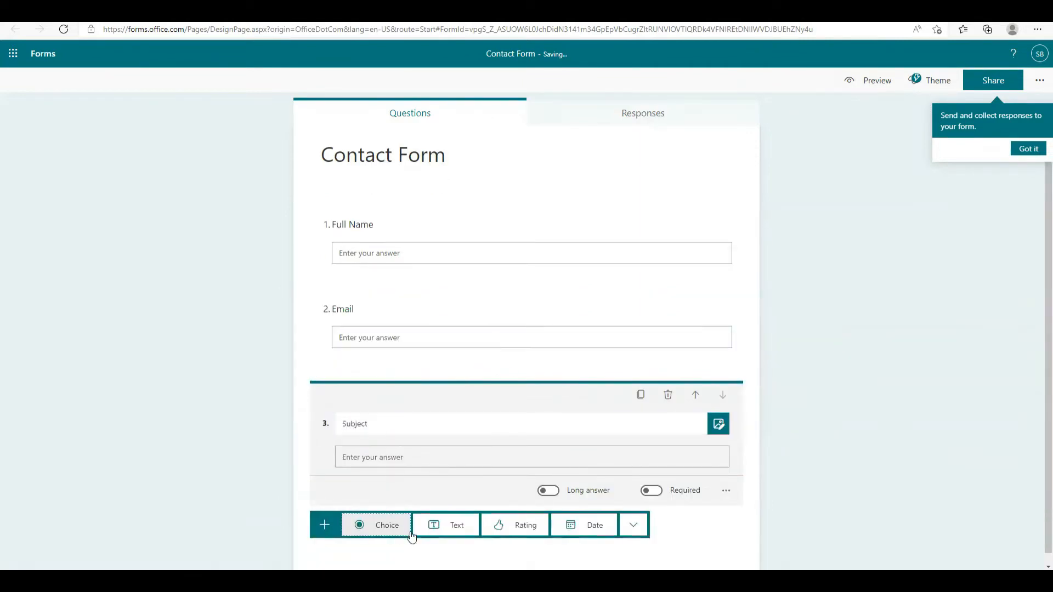
click(426, 526)
text(Message)
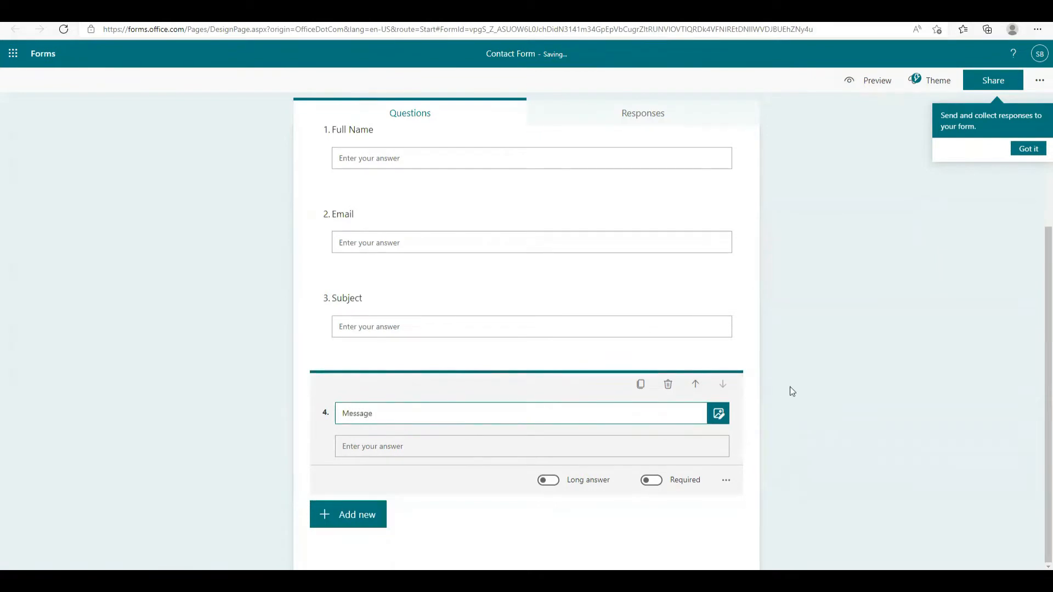
click(838, 380)
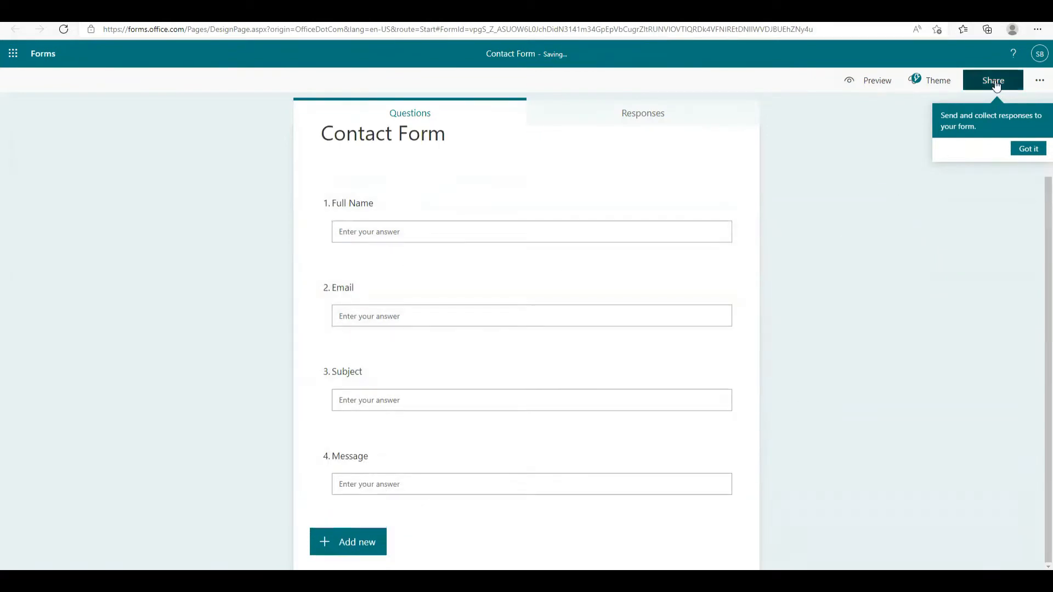
click(873, 83)
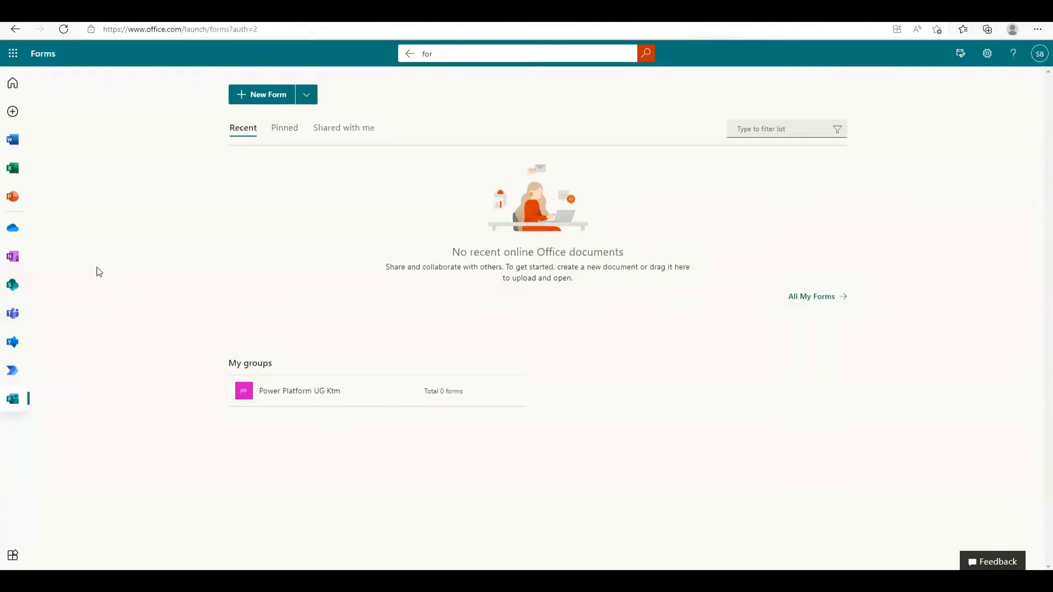
Go to SharePoint and skip through its welcome tour
click(12, 285)
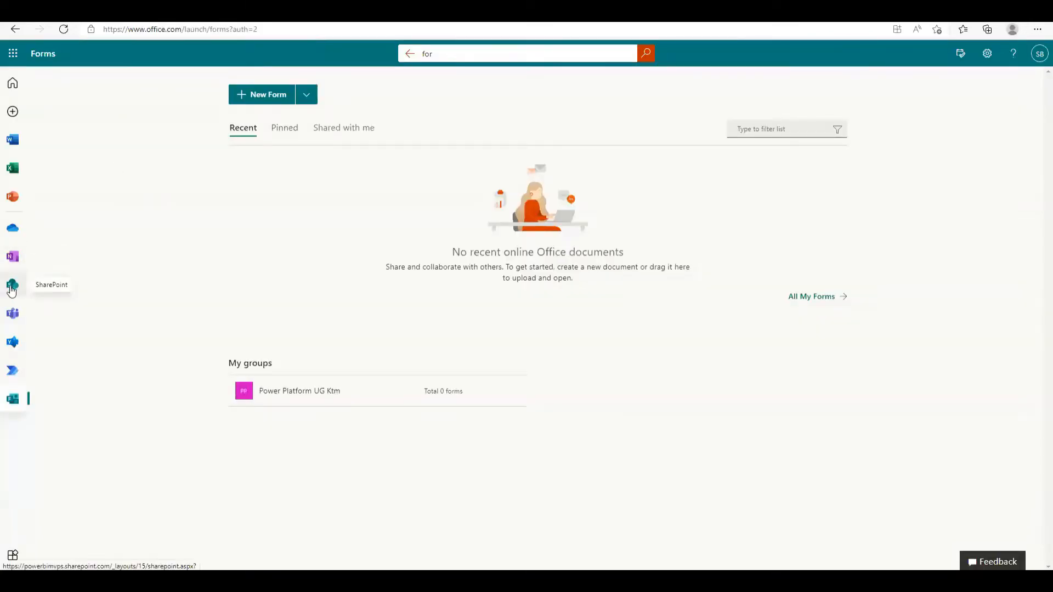
click(13, 286)
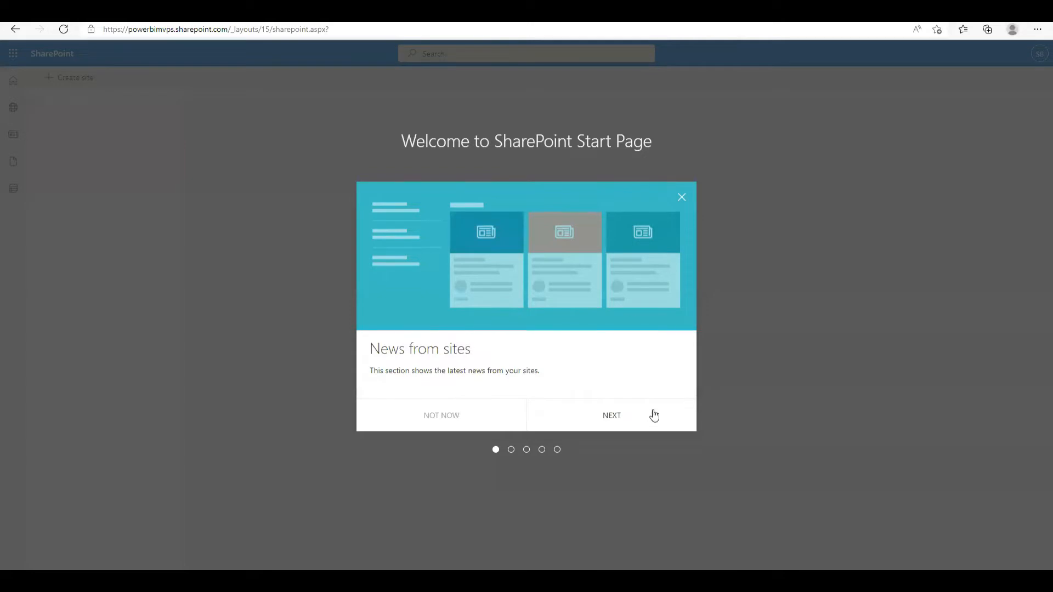
click(654, 415)
click(628, 418)
click(621, 423)
click(623, 423)
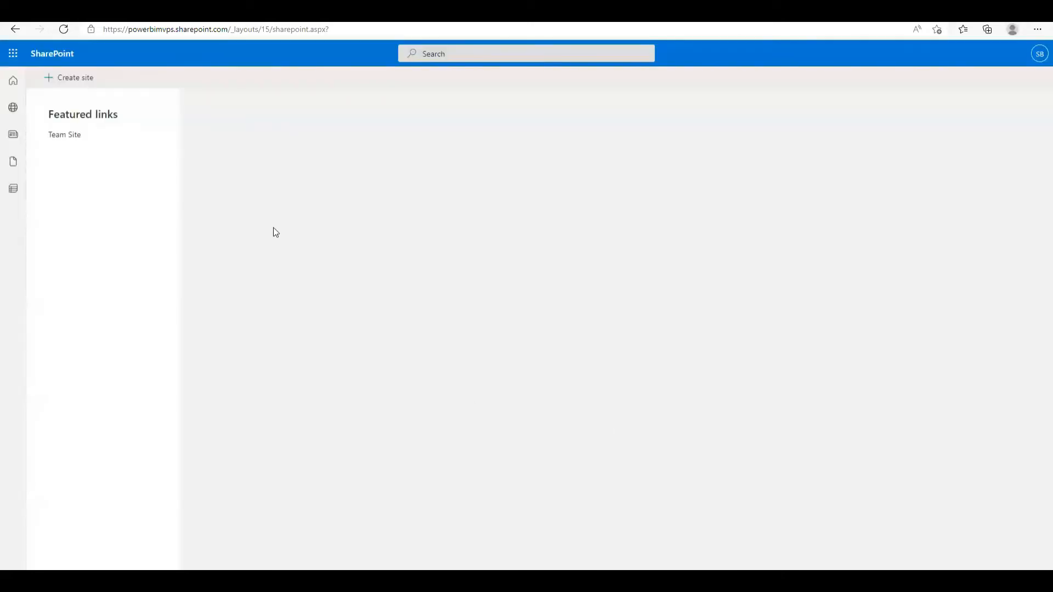
Open the ms Team Site, dismiss its welcome tips, and show the + New content options
click(106, 142)
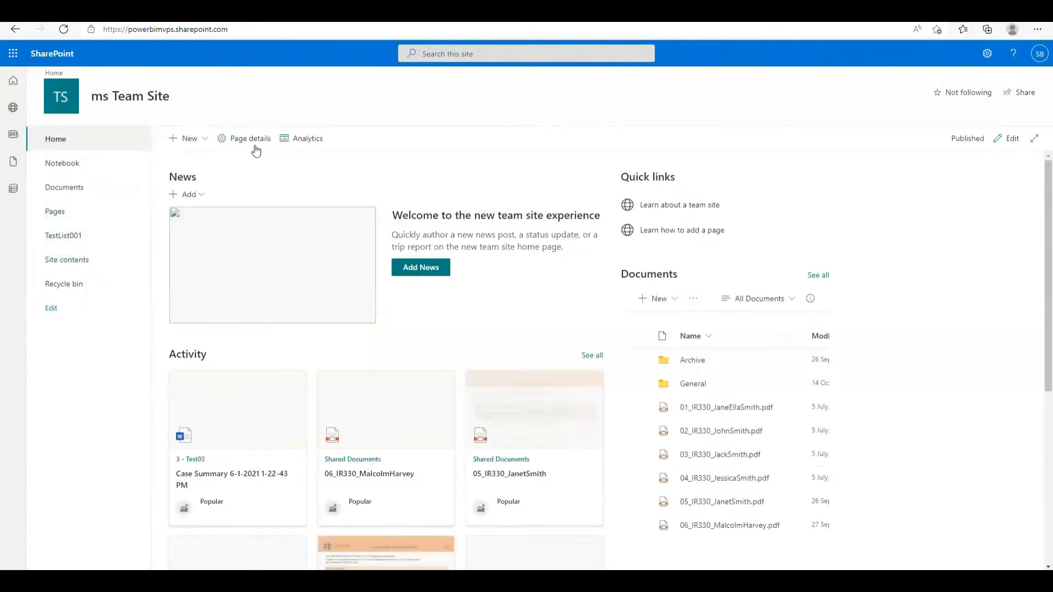
click(186, 138)
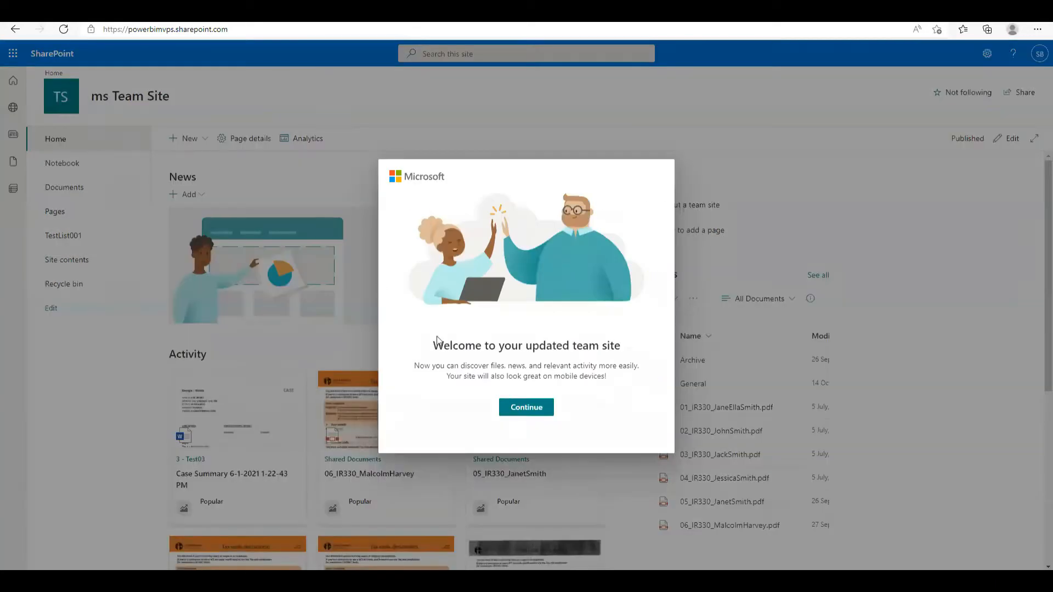
click(534, 411)
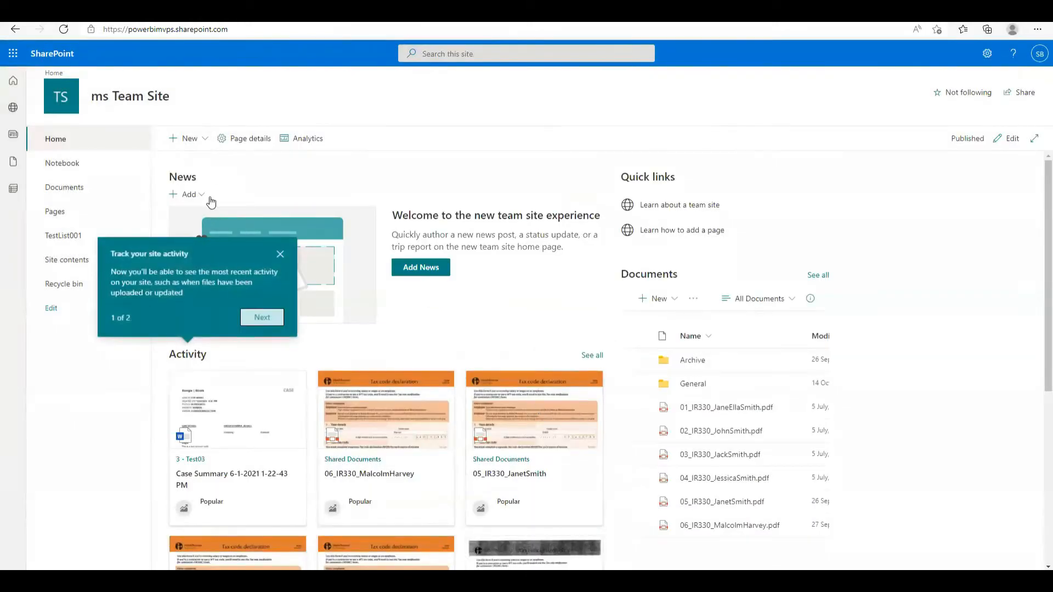
click(265, 317)
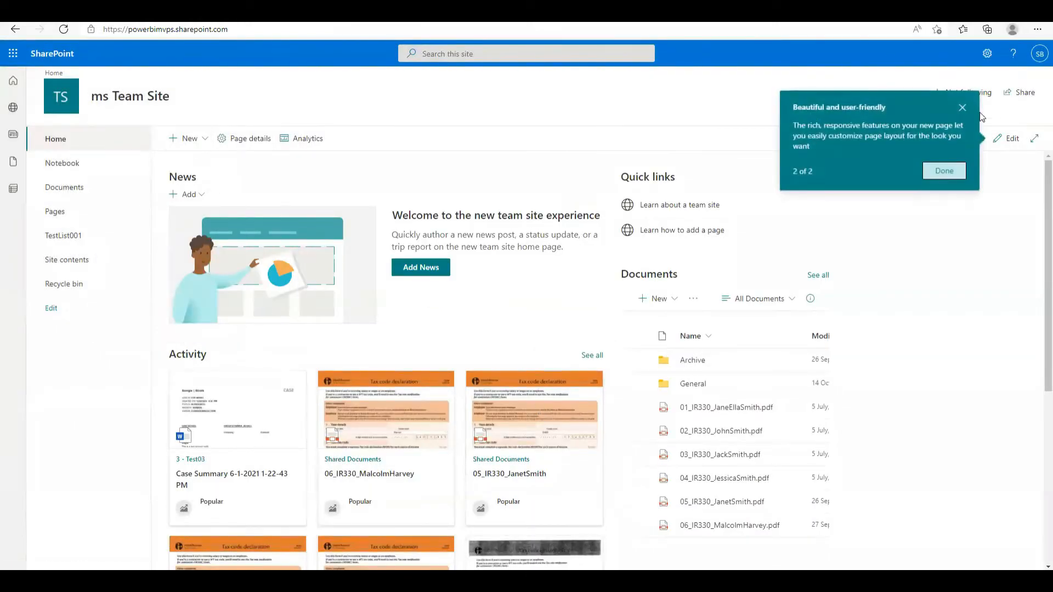
click(959, 107)
click(187, 138)
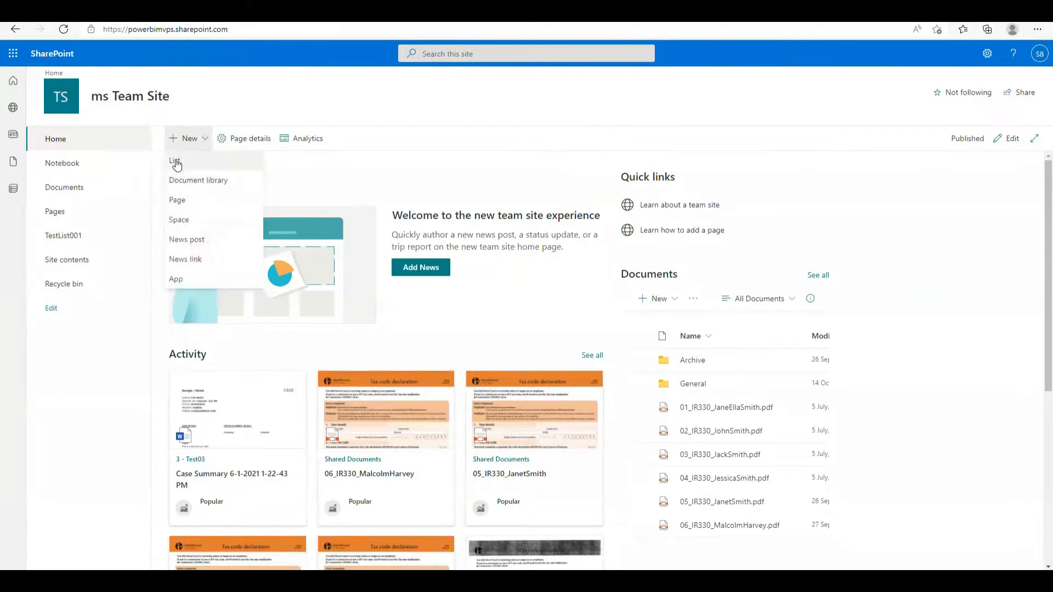
Create a blank list named 'Demo Contact Submissions' from + New > List
click(184, 200)
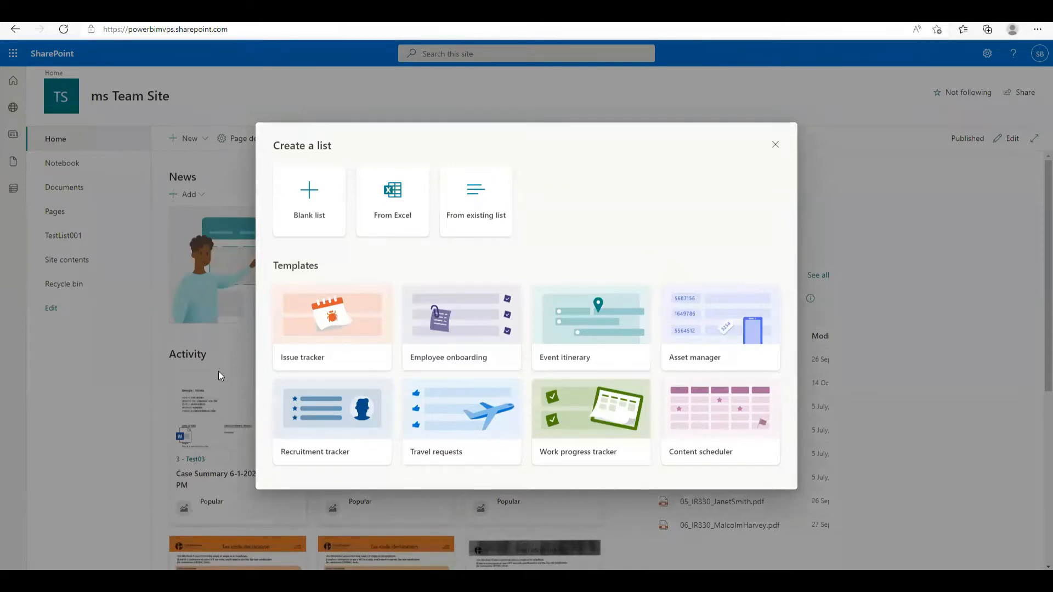
click(289, 206)
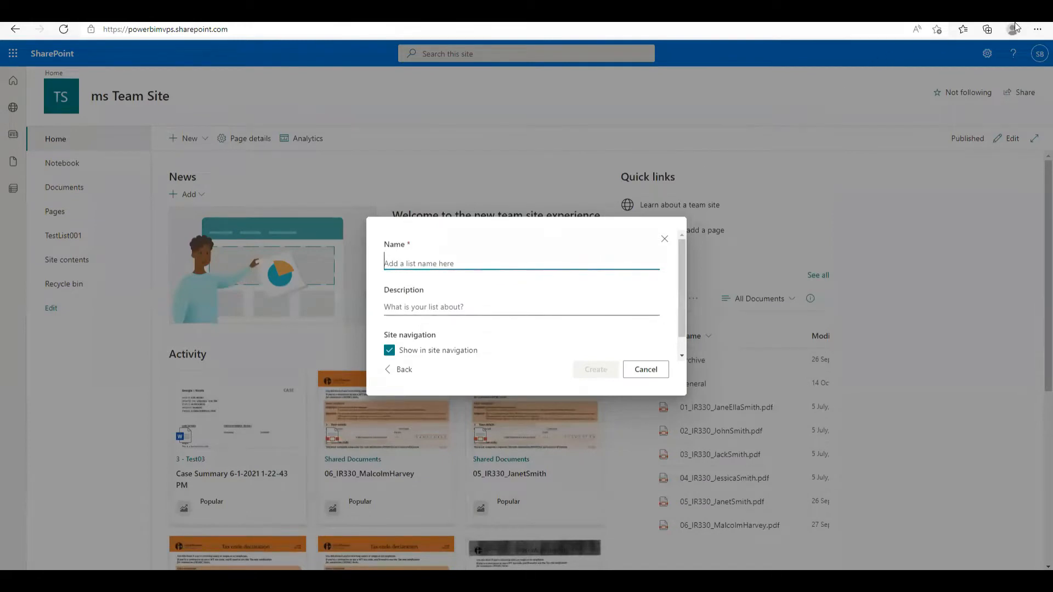
click(432, 264)
text(Demo)
text( Contact su)
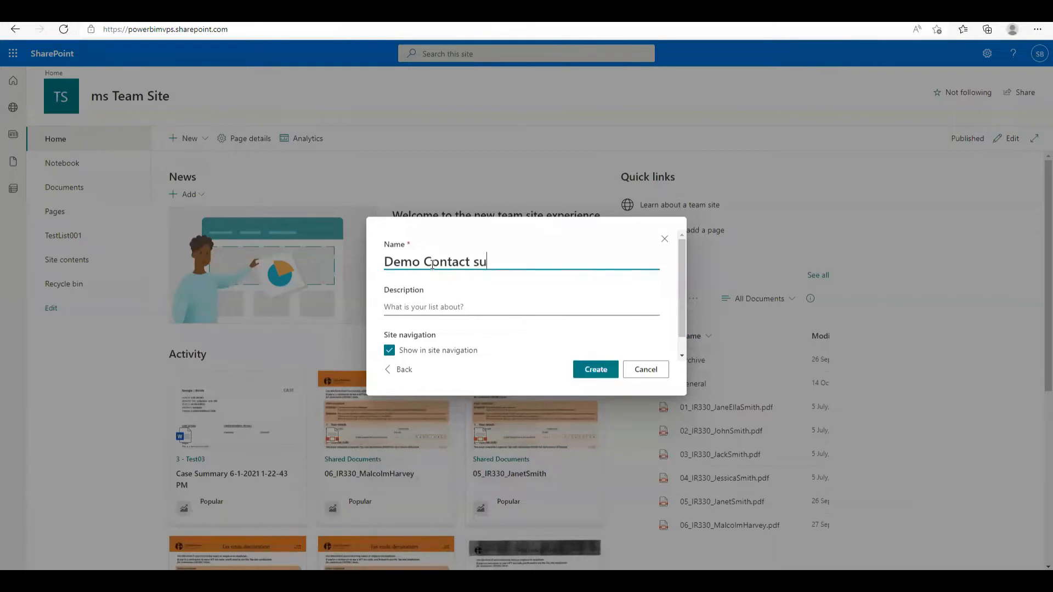
key(BackSpace)
key(BackSpace)
text(Submissions)
click(615, 369)
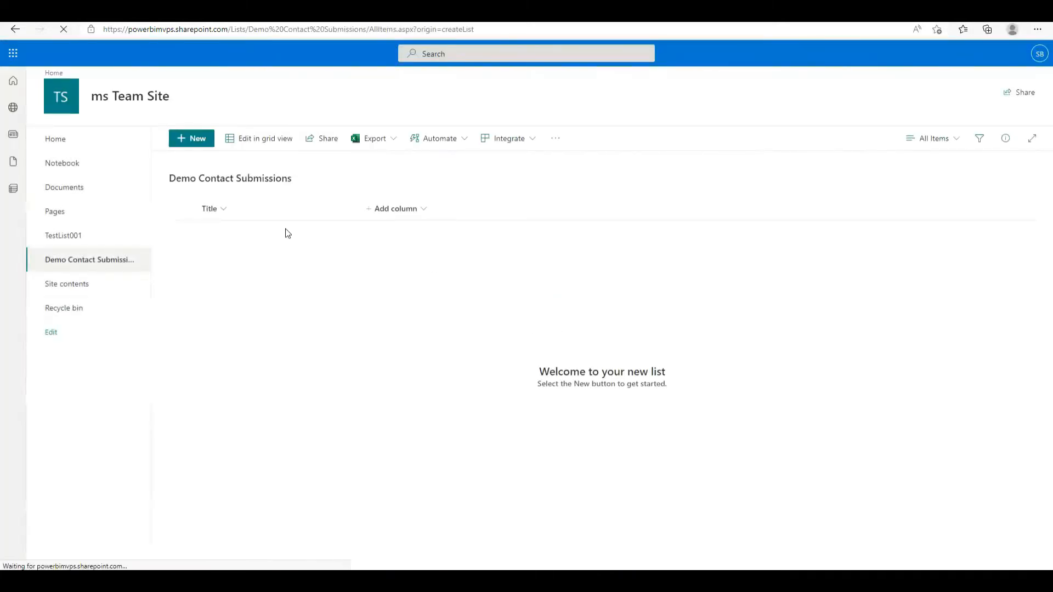
Rename the Title column to Full Name
click(223, 212)
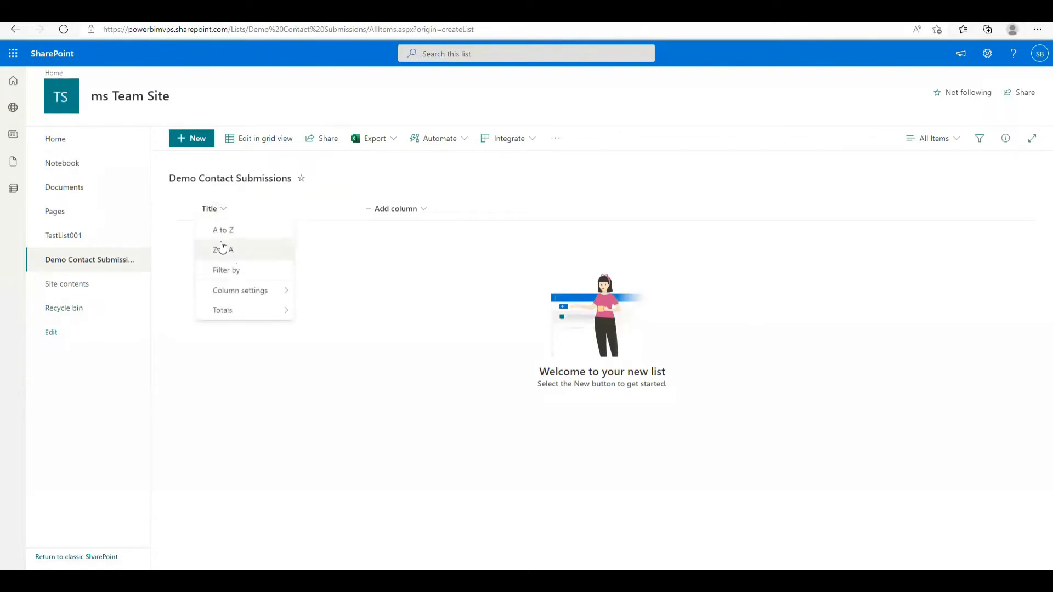
mouse_move(243, 295)
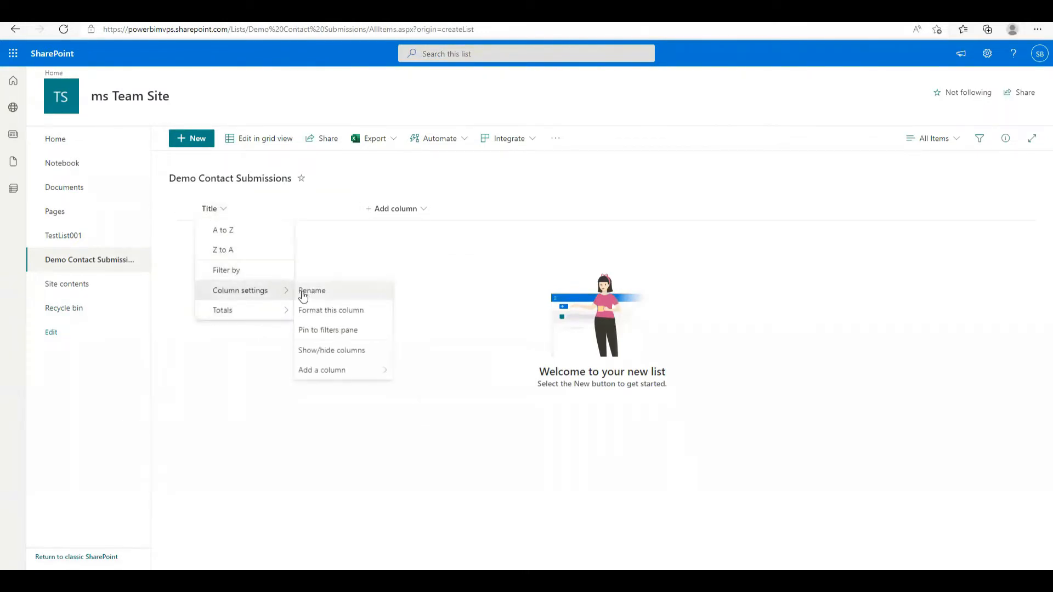
click(303, 291)
text(Full Name)
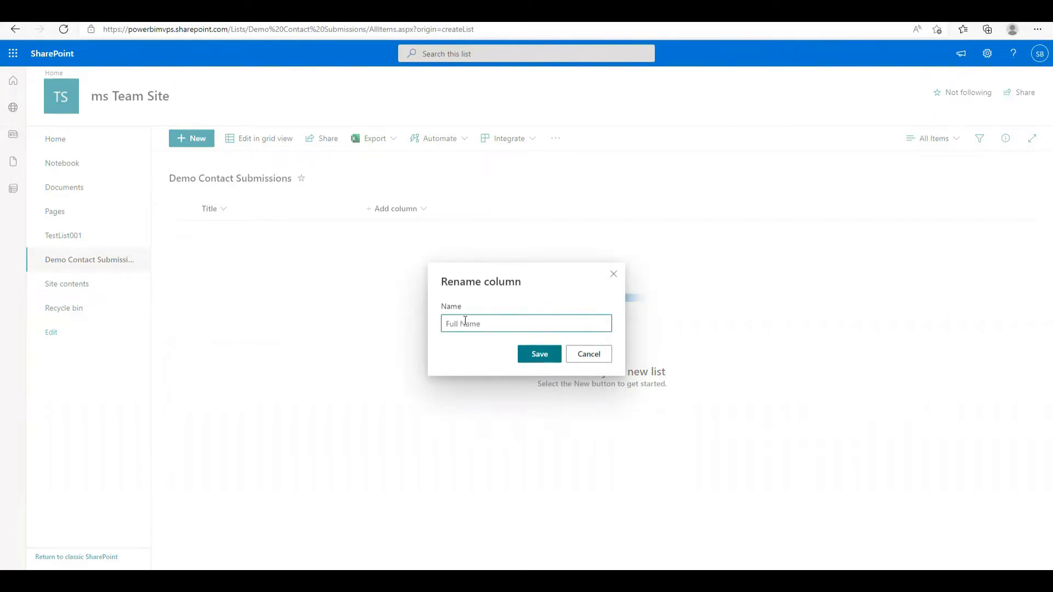
click(538, 353)
Add a single line of text column named Subject
click(384, 211)
click(406, 234)
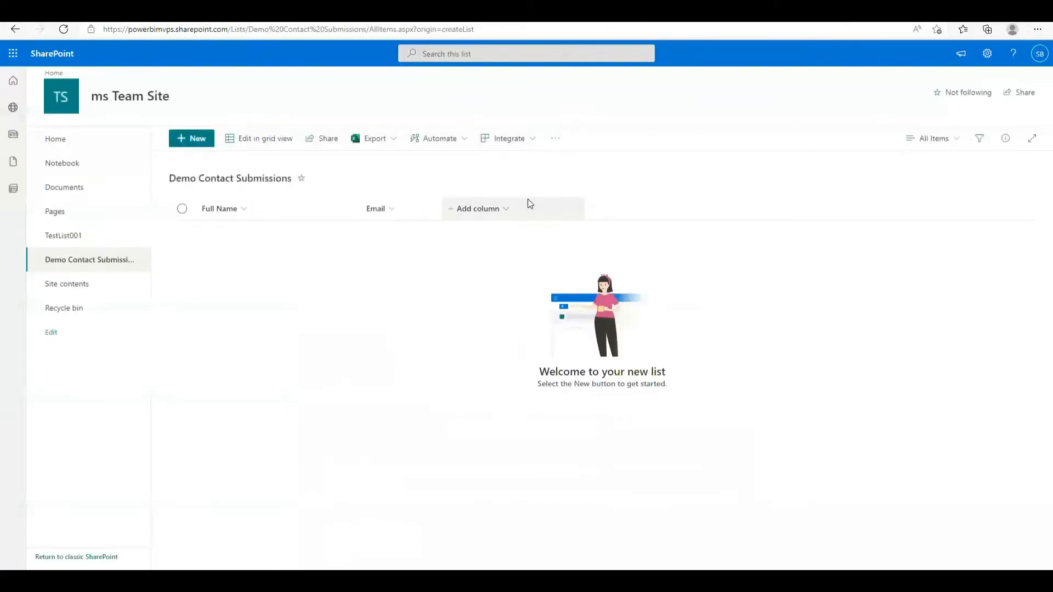
click(528, 202)
click(496, 234)
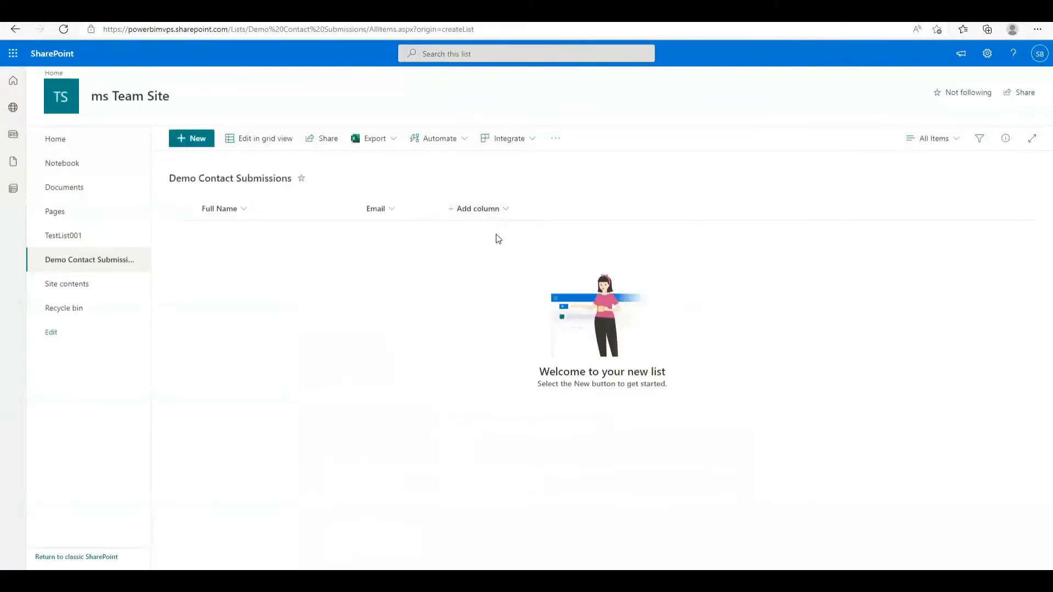
text(Sub)
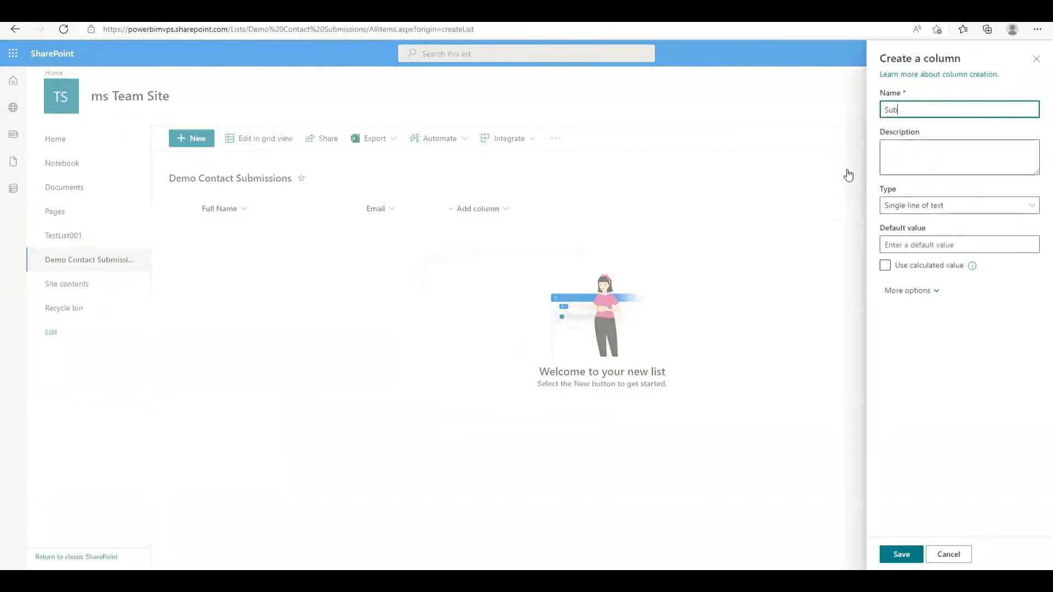
text(ject)
click(909, 562)
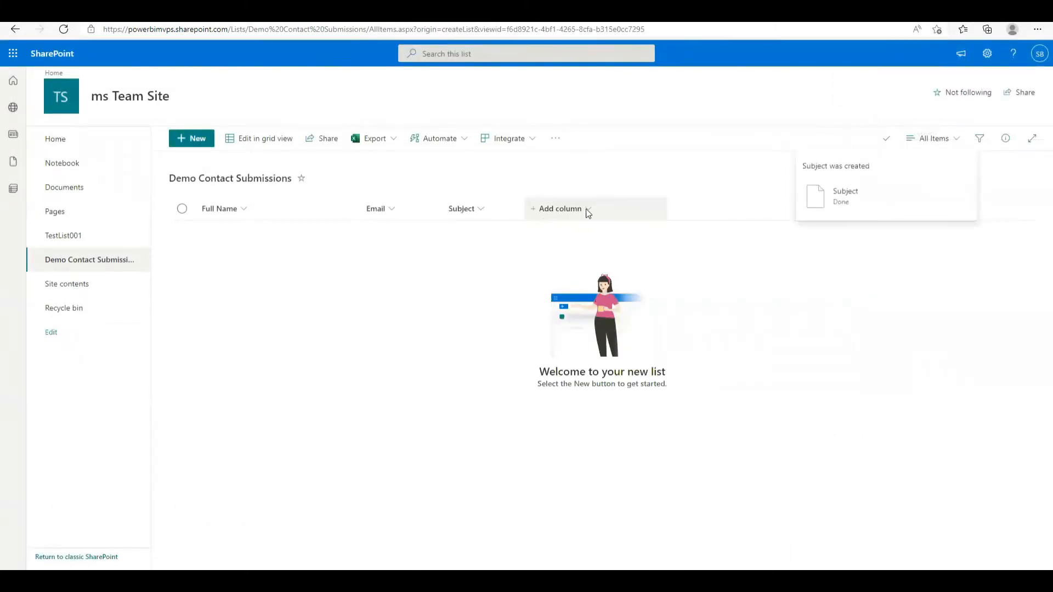
Add a multiple lines of text column named Message
click(585, 211)
click(576, 233)
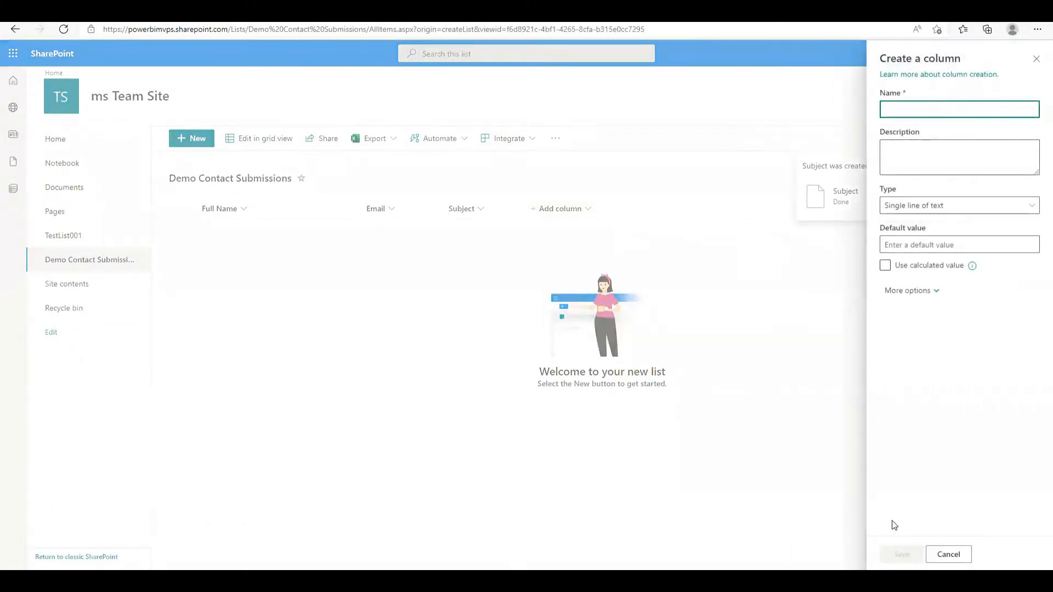
click(948, 555)
click(573, 218)
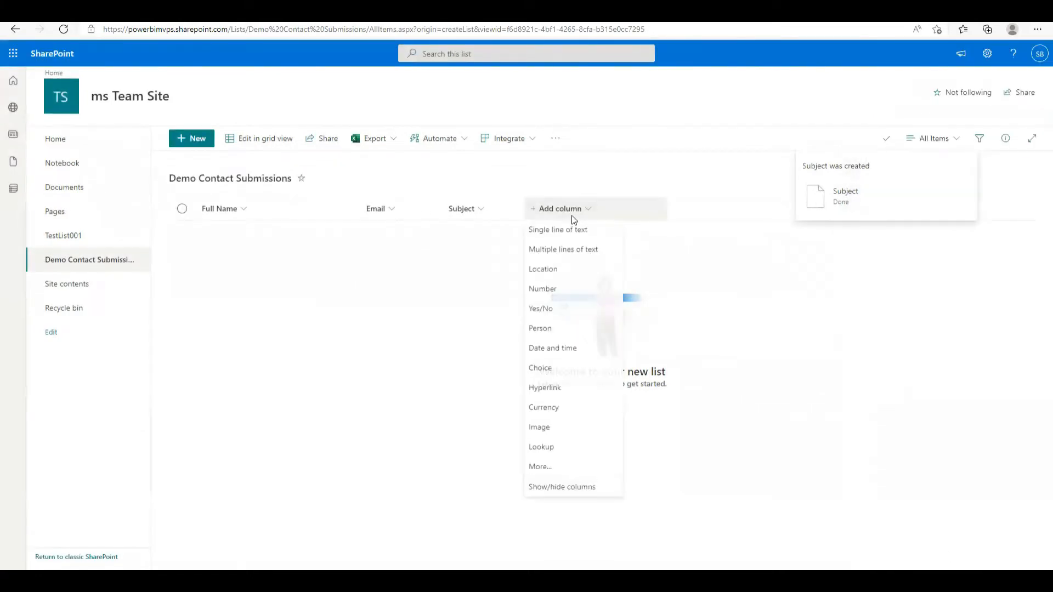
click(573, 250)
text(Message)
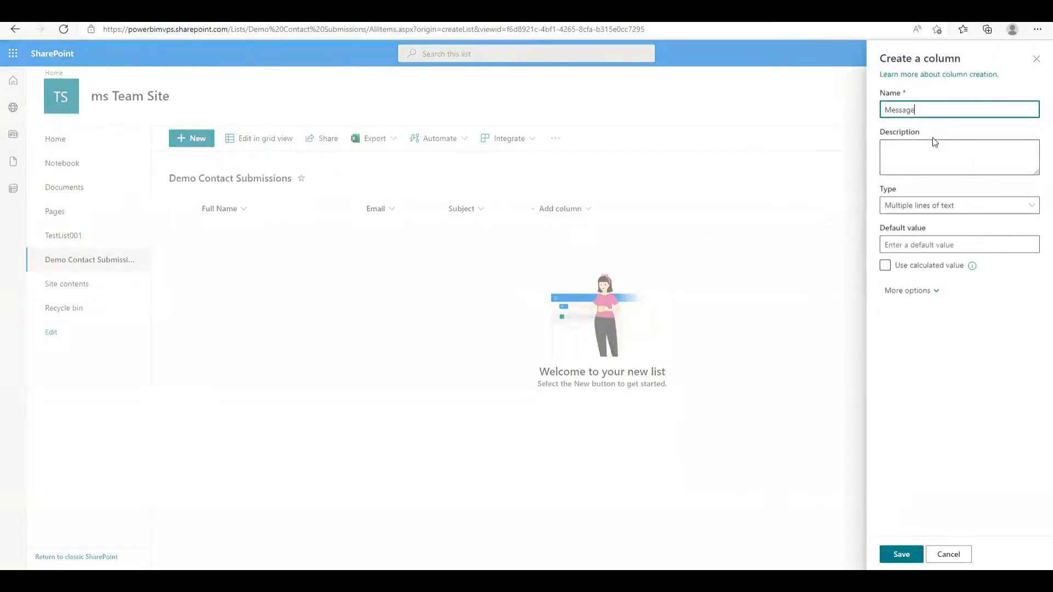
click(901, 554)
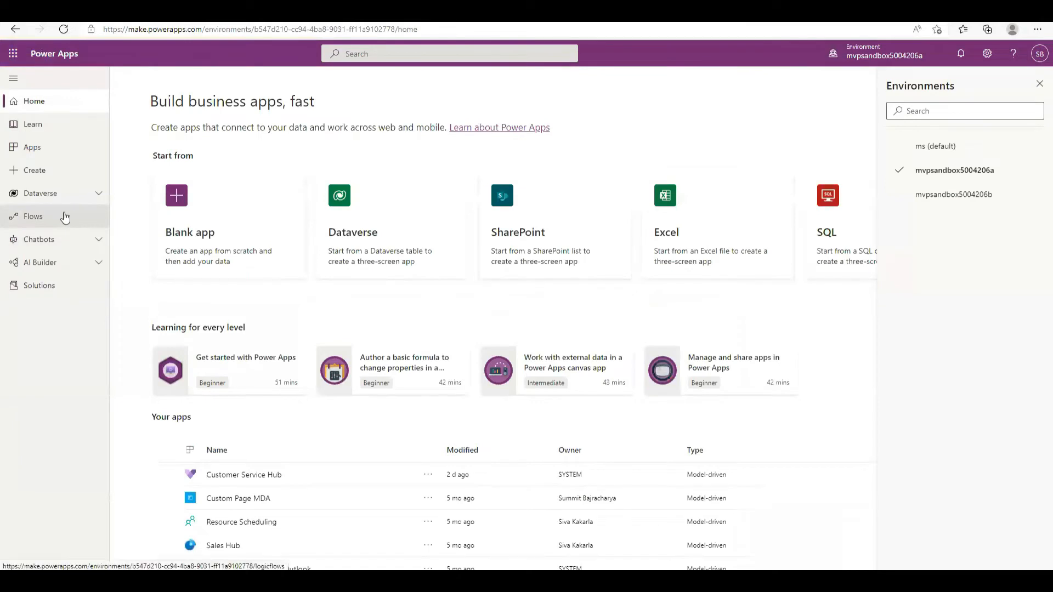
Open Flows, accept the Power Automate welcome with United States region, and show New flow options
click(40, 222)
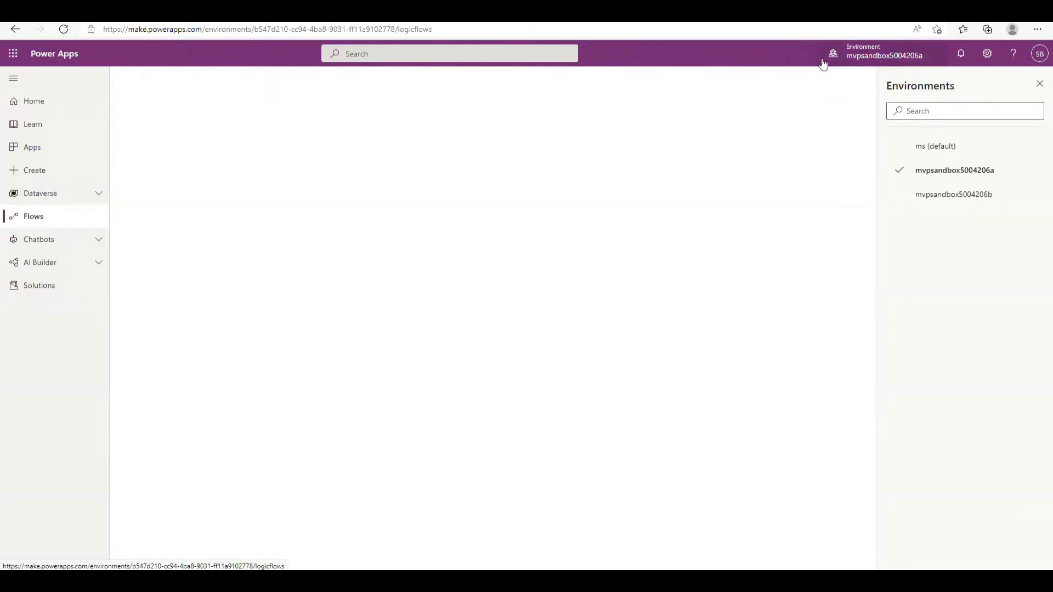
click(45, 222)
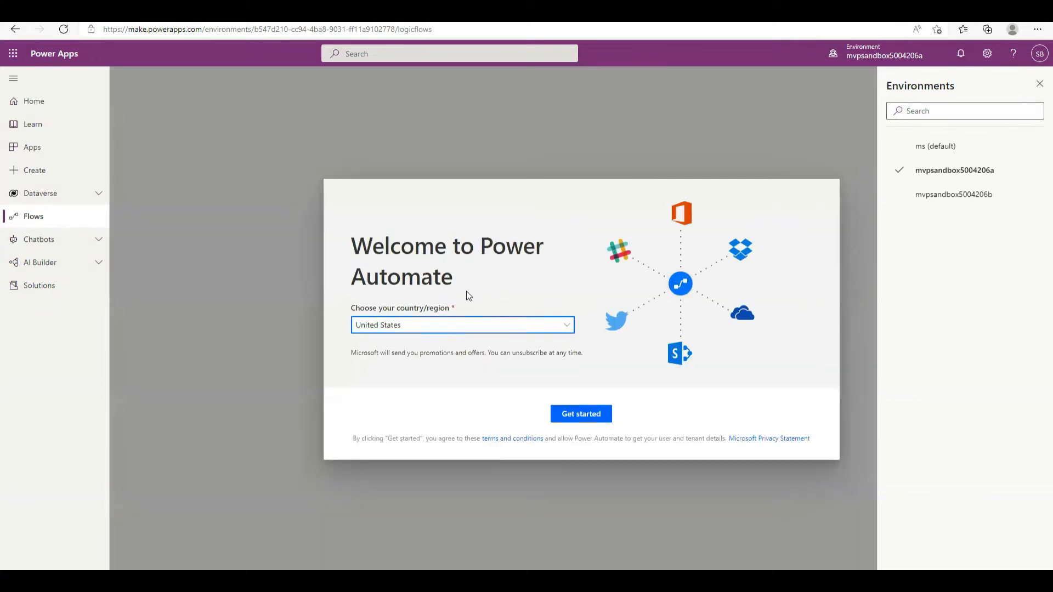
click(479, 326)
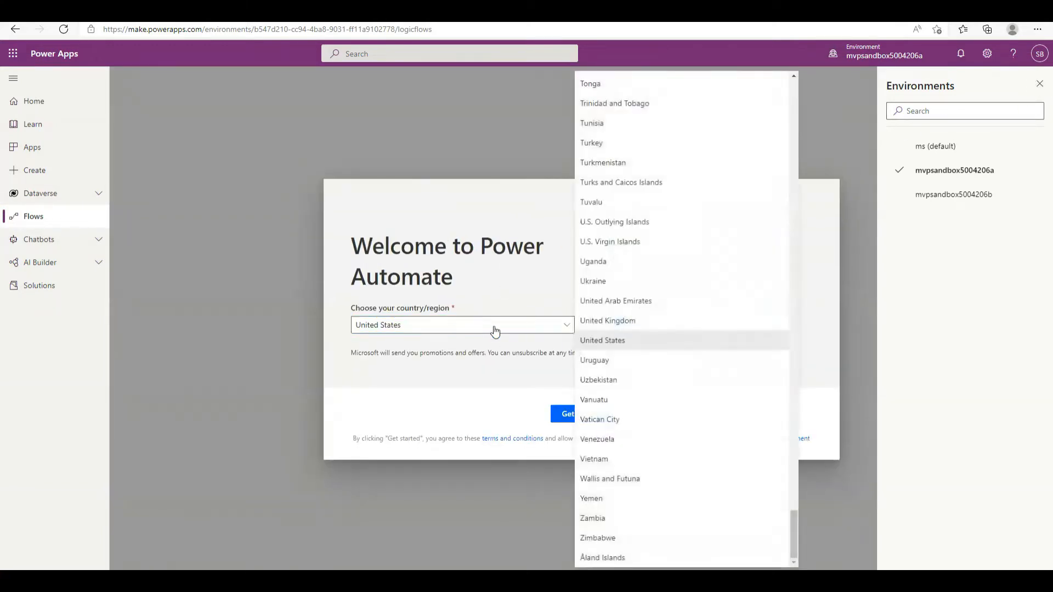
click(459, 239)
click(589, 416)
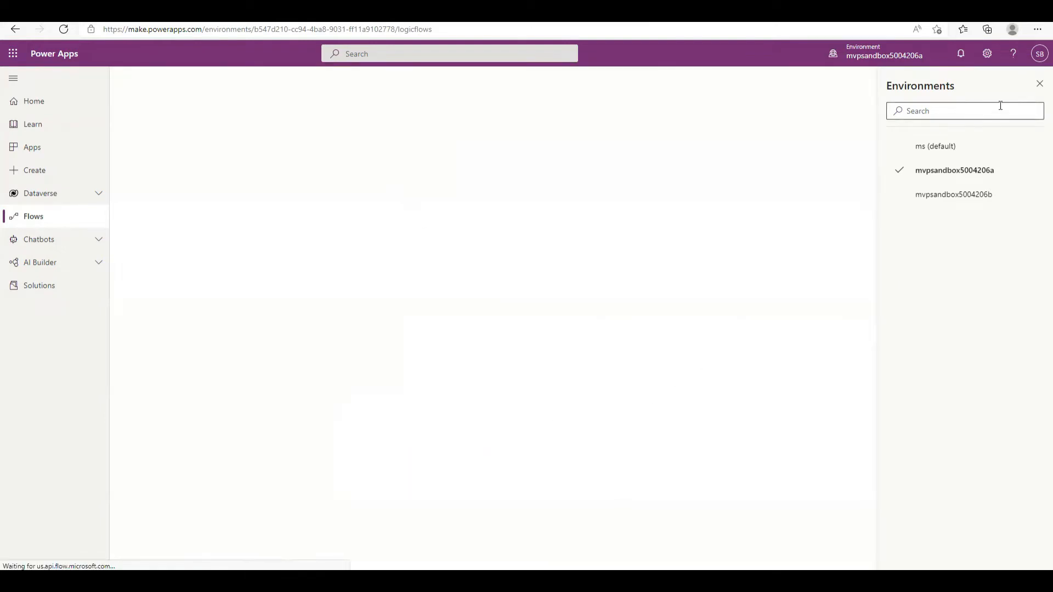
click(1040, 87)
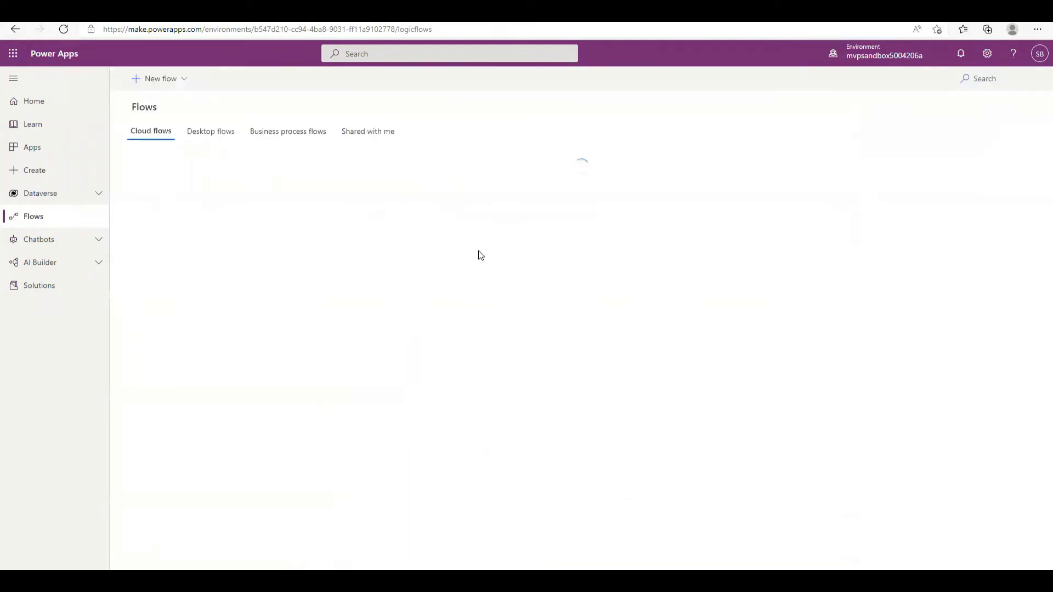
click(160, 78)
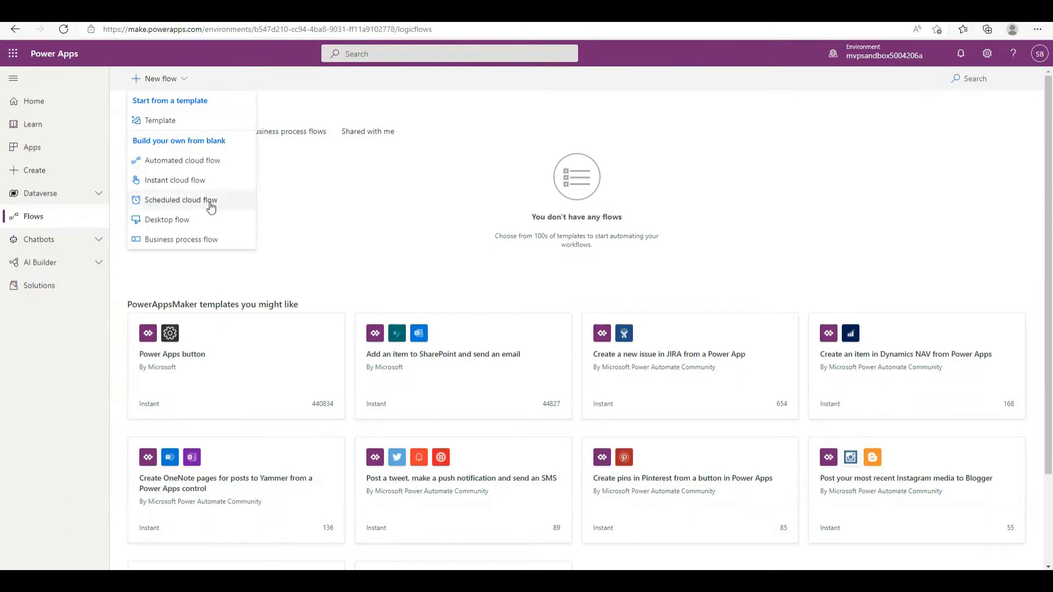
Create automated flow 'Create records in sharepoint' triggered when a new Forms response is submitted
click(173, 164)
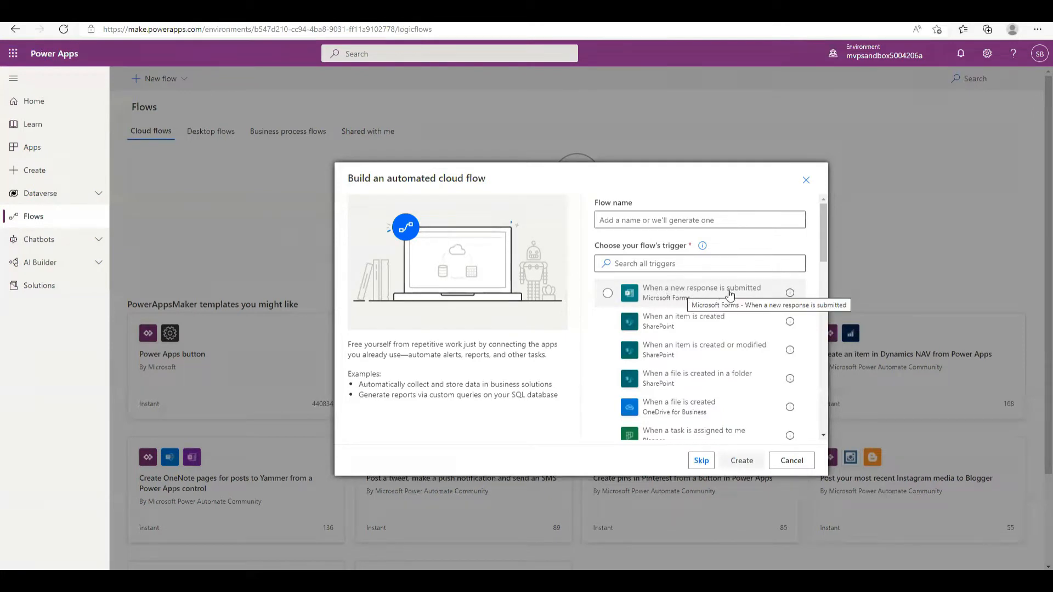
click(675, 303)
click(666, 222)
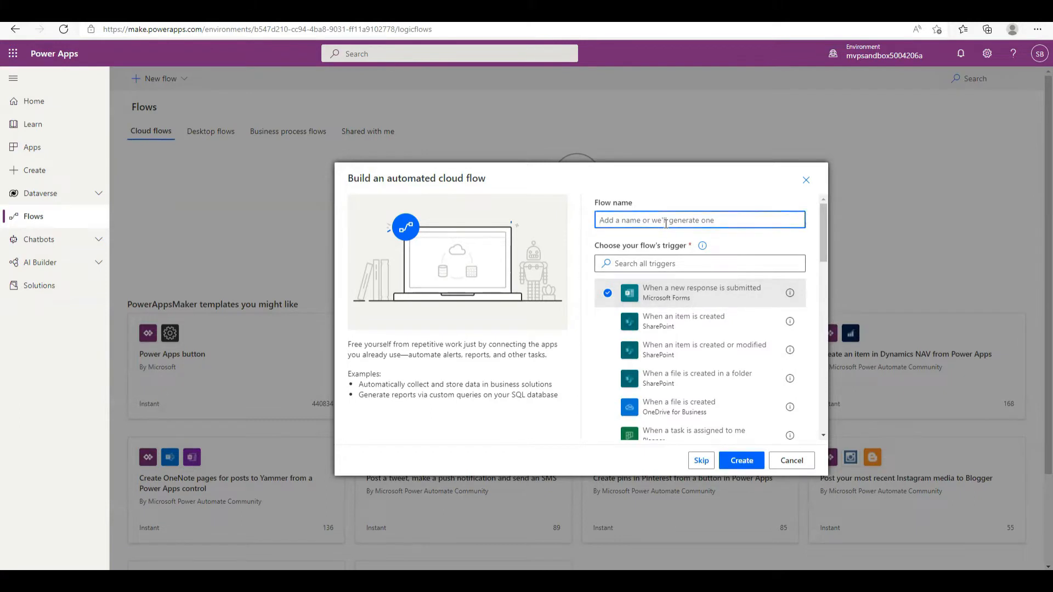
text(Create records in sharepoint)
click(741, 460)
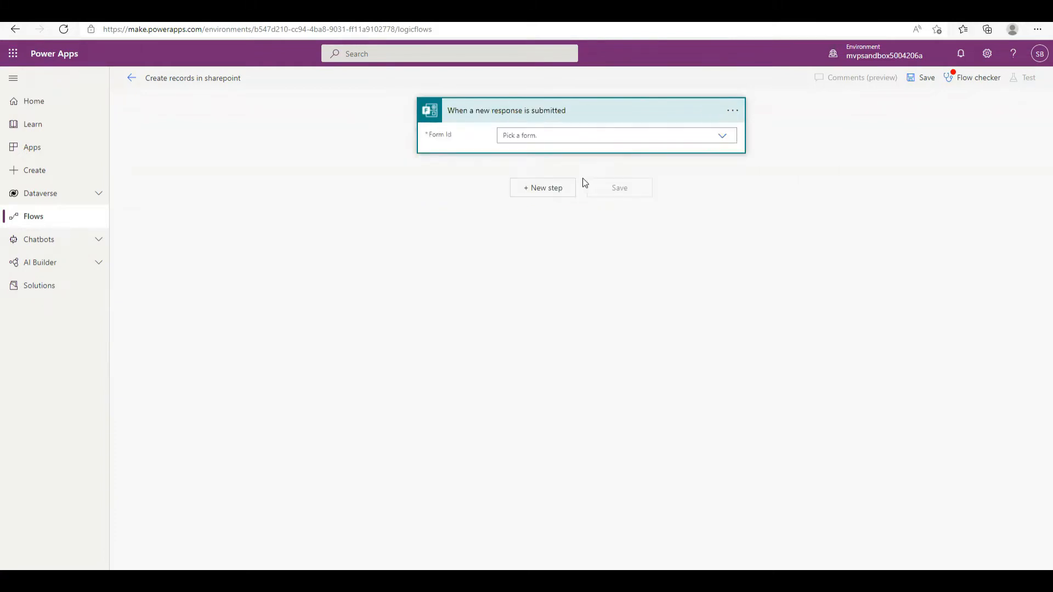
Set the trigger's form to Contact Form and add a Get response details action
click(603, 138)
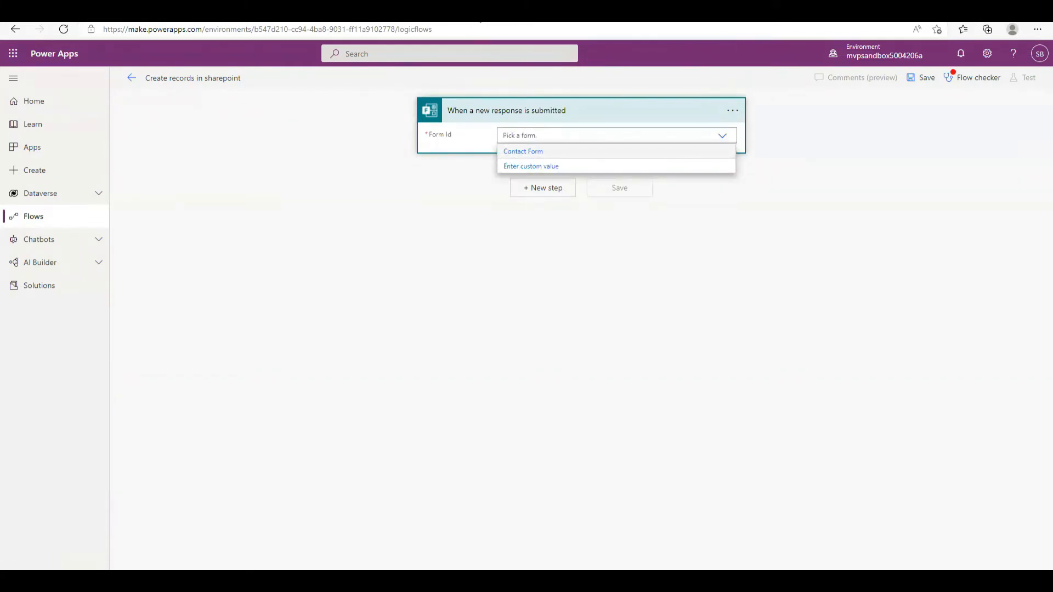
click(513, 153)
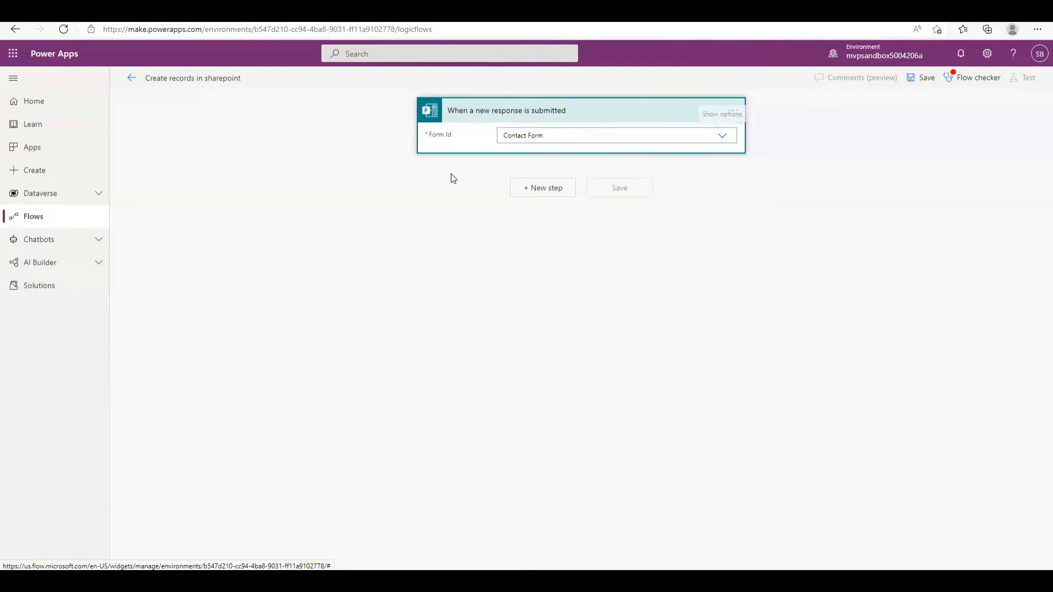
click(531, 196)
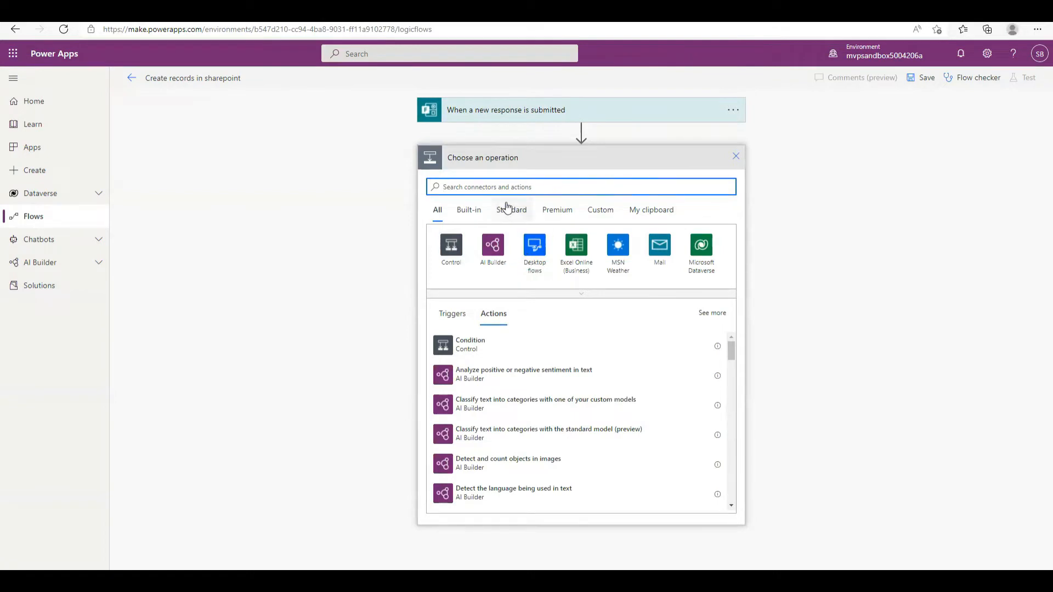
text(get re)
key(BackSpace)
text(esponse)
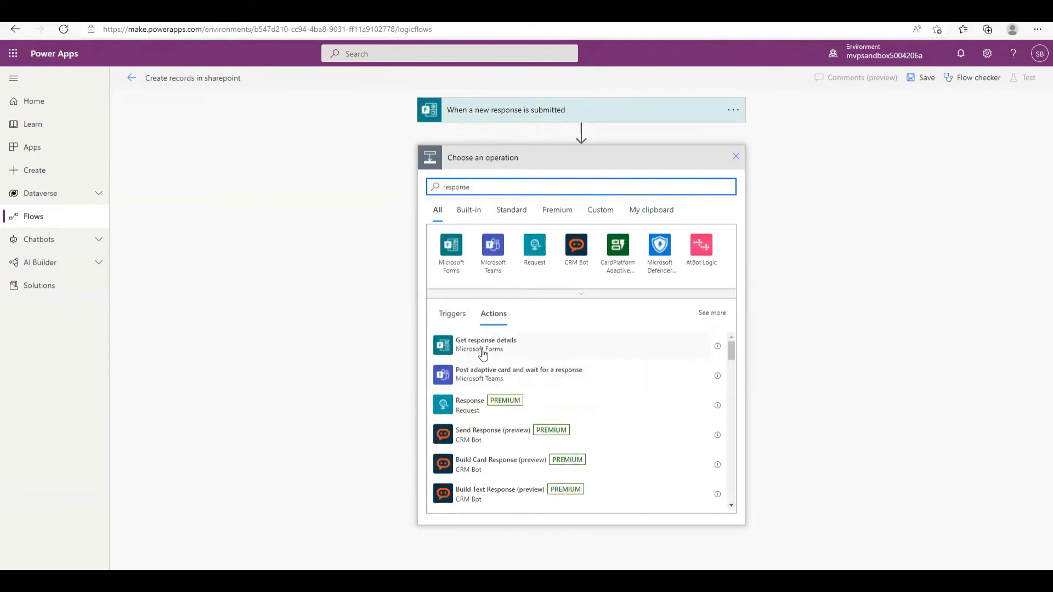
click(485, 346)
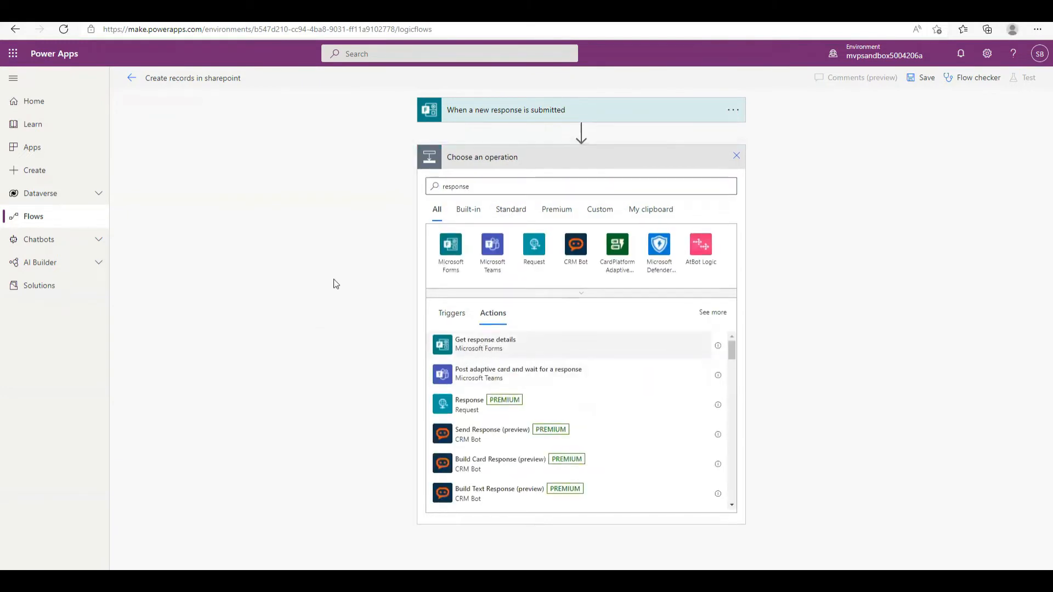
Set Get response details to Contact Form with the trigger's Response Id
click(722, 183)
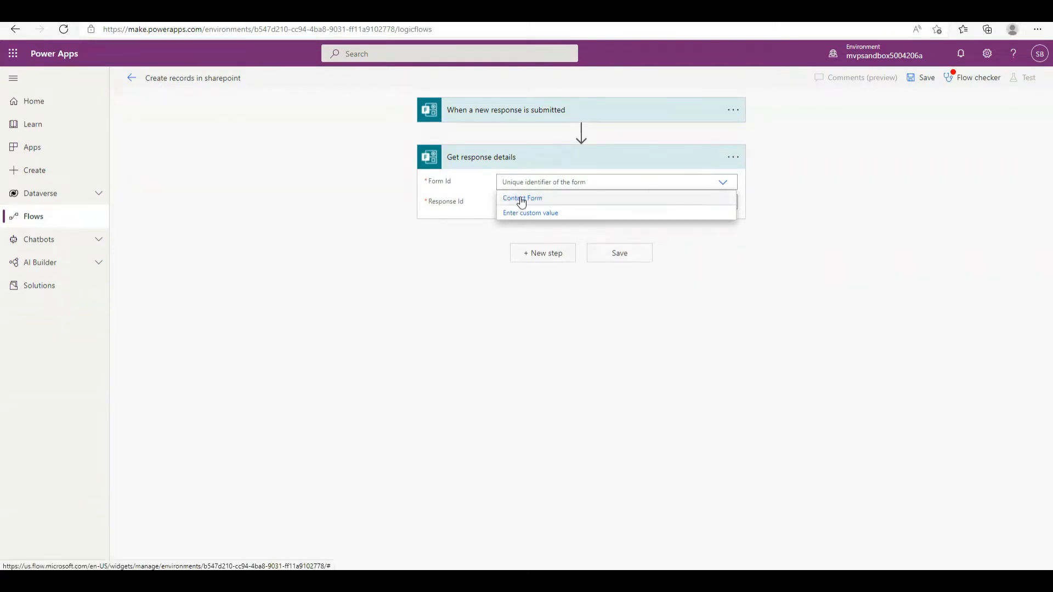
click(512, 201)
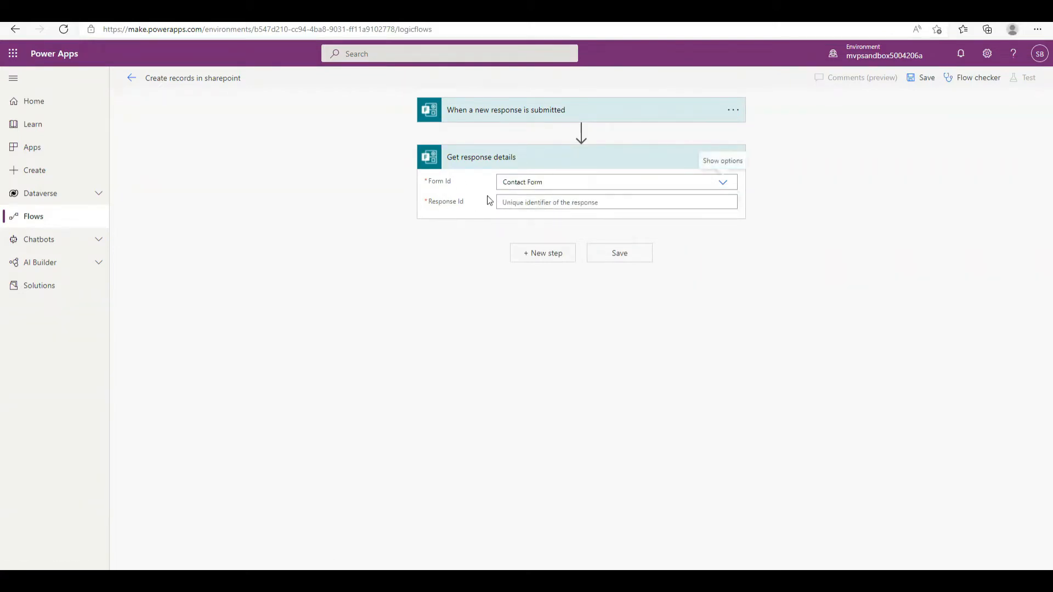
click(527, 202)
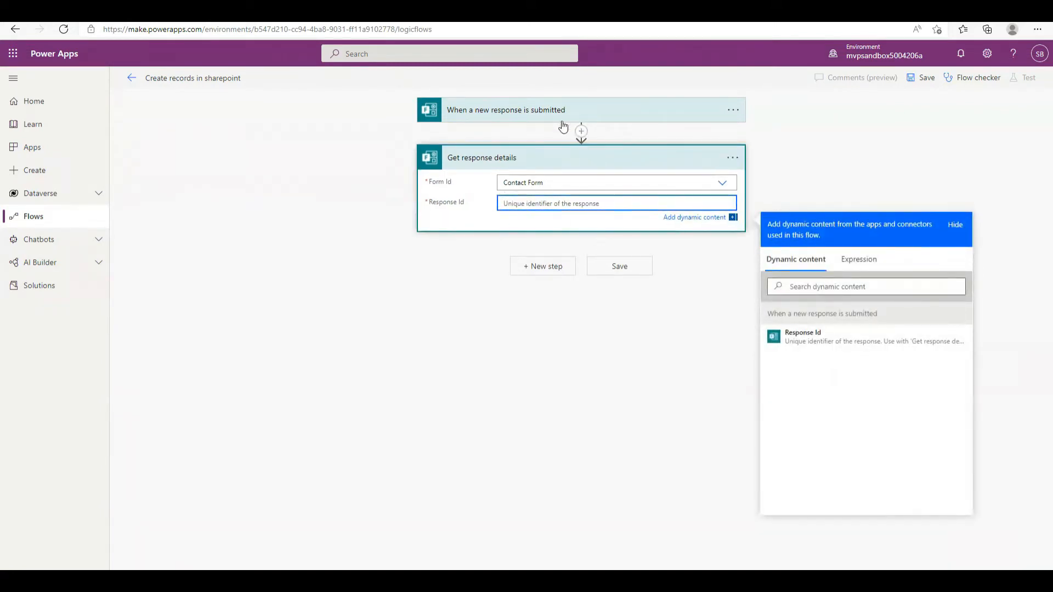
click(541, 123)
click(543, 123)
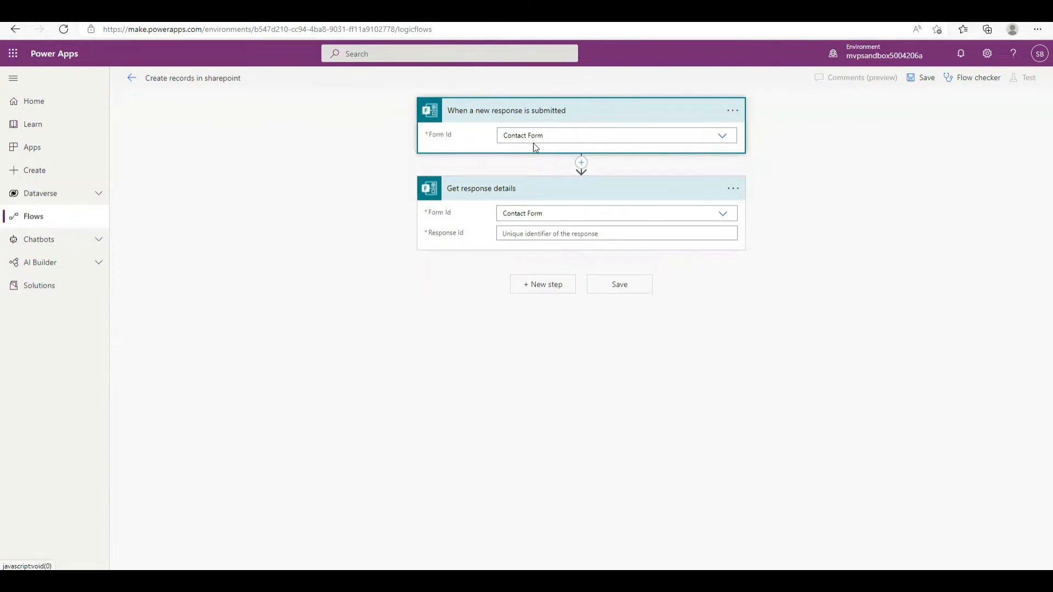
click(527, 236)
click(802, 371)
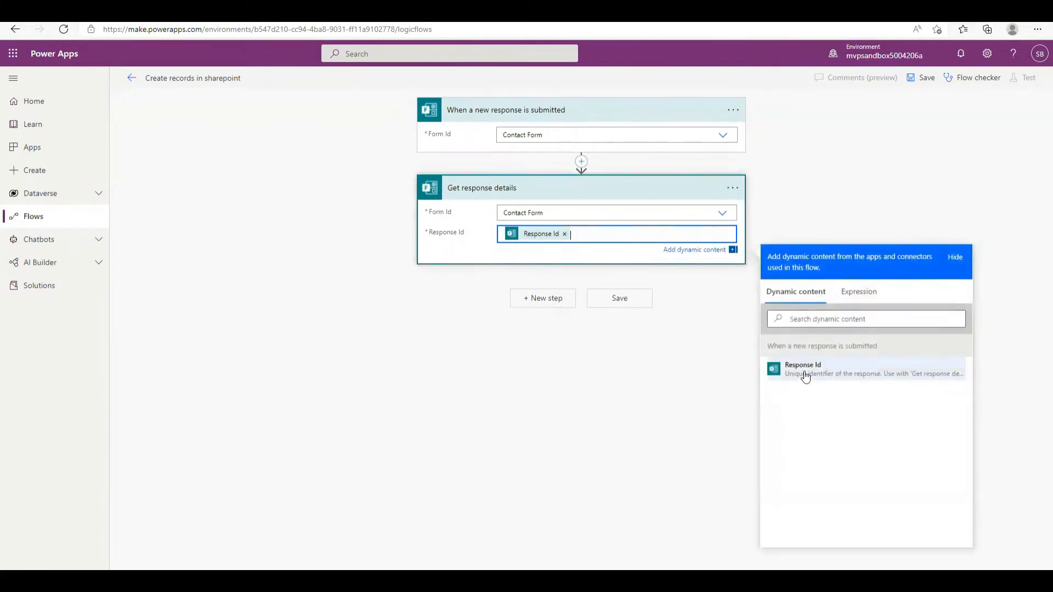
click(544, 300)
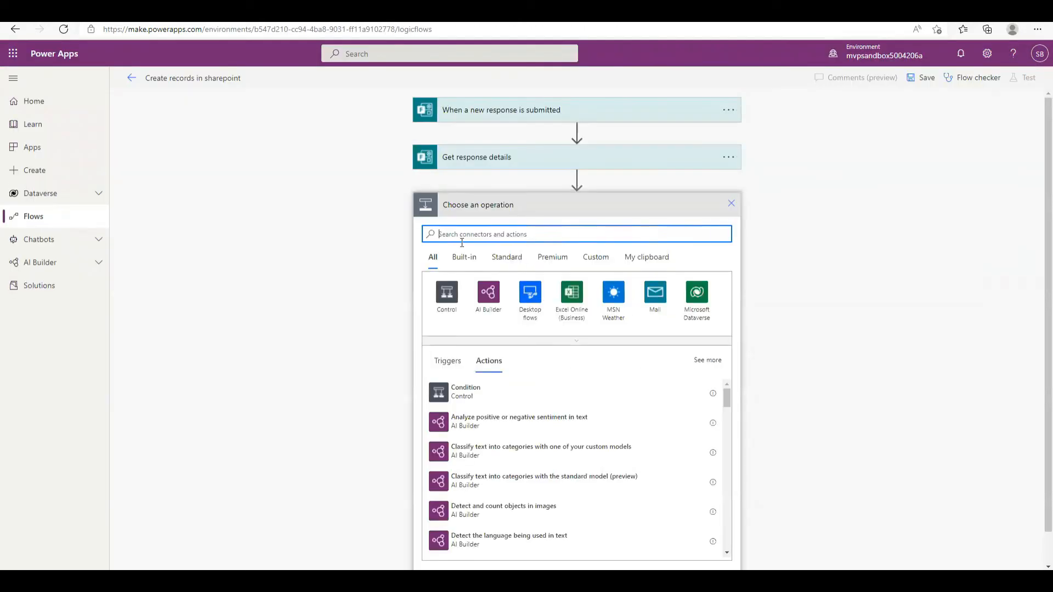
Add a SharePoint Create item action for ms Team Site's Demo Contact Submissions list
text(create)
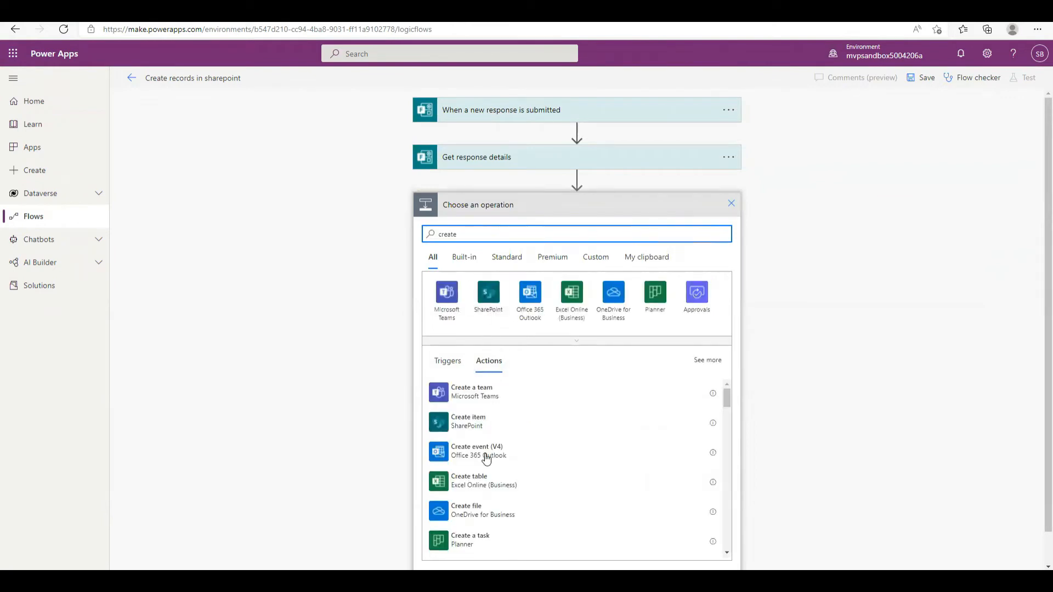
click(461, 430)
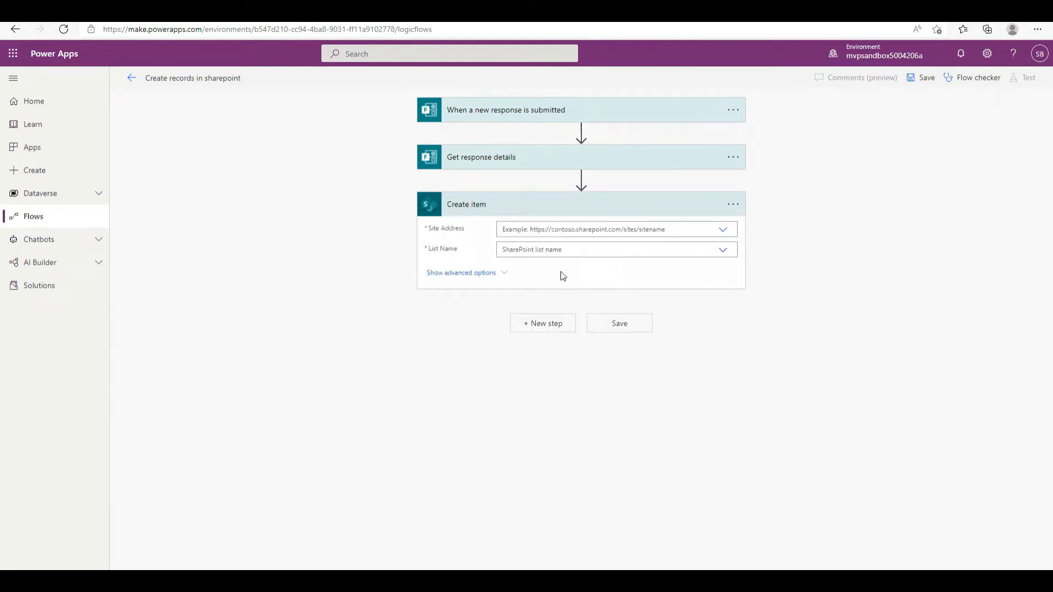
click(723, 230)
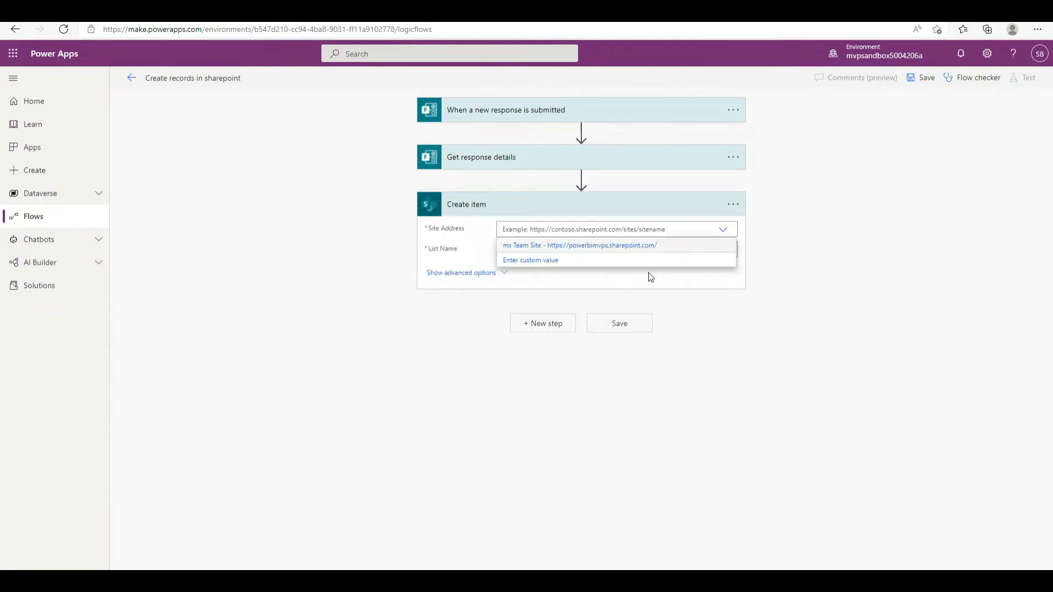
click(541, 250)
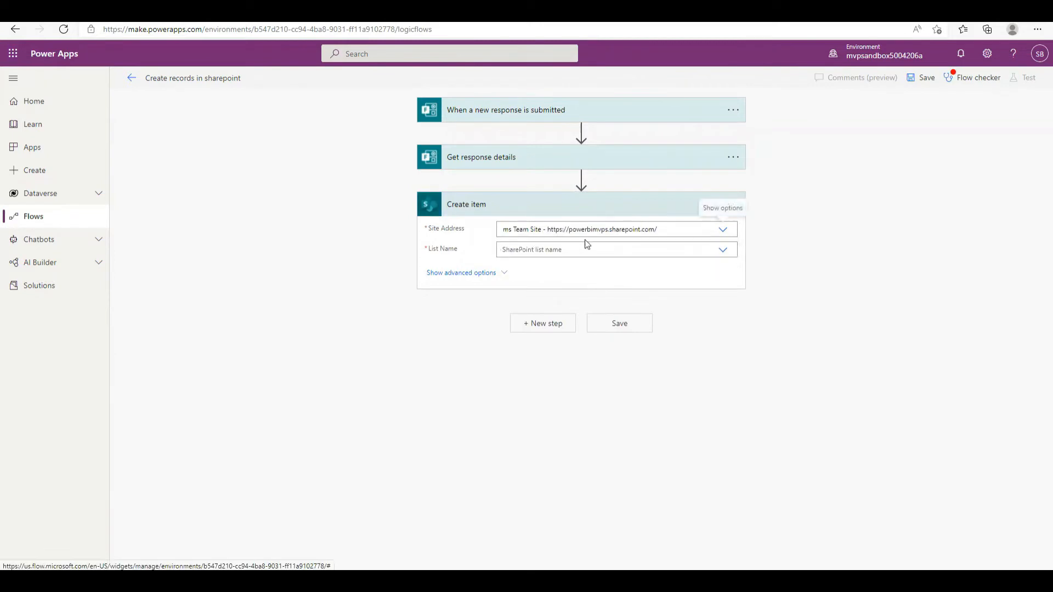
click(721, 249)
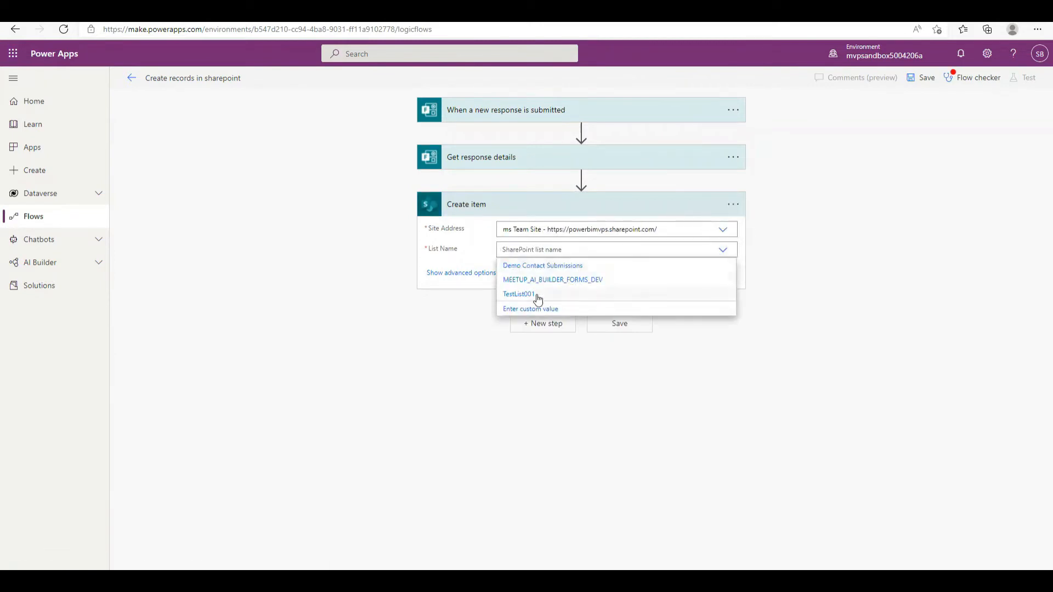
click(553, 268)
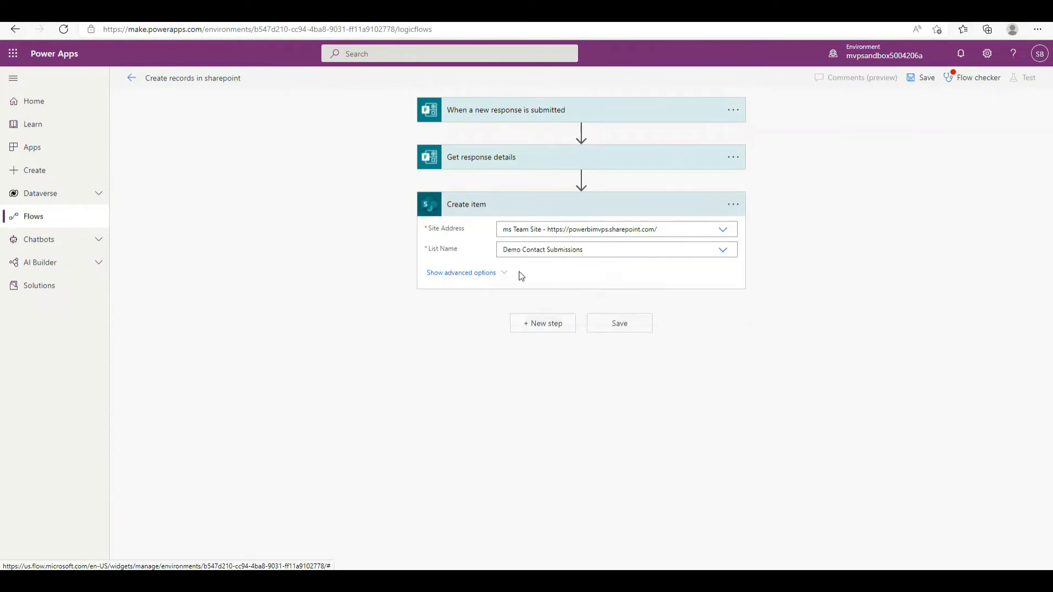
Map Full Name into Title, plus Email, Subject and Message into their columns, and save
click(490, 294)
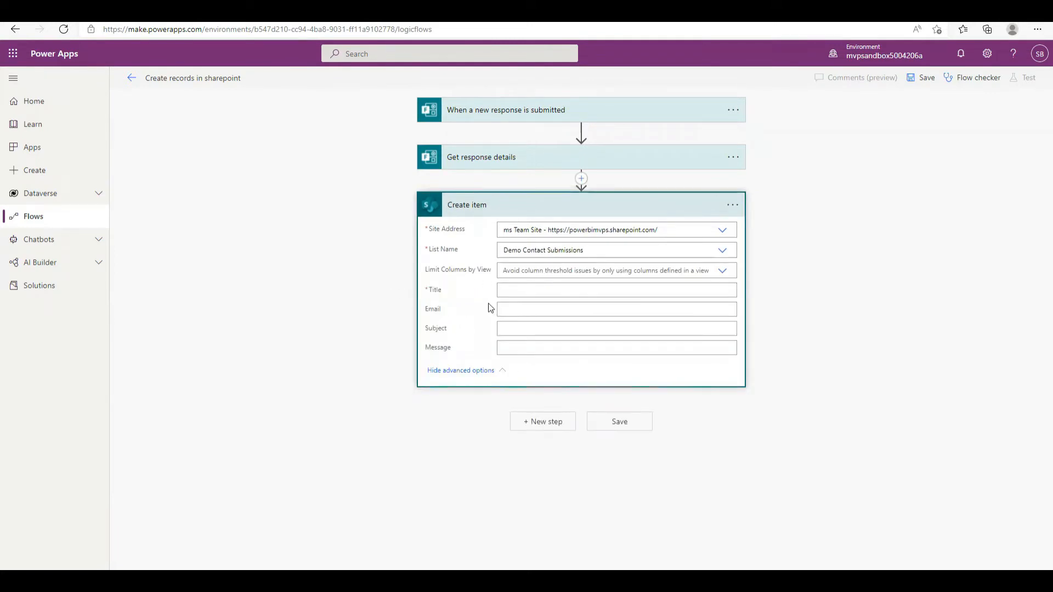
click(557, 291)
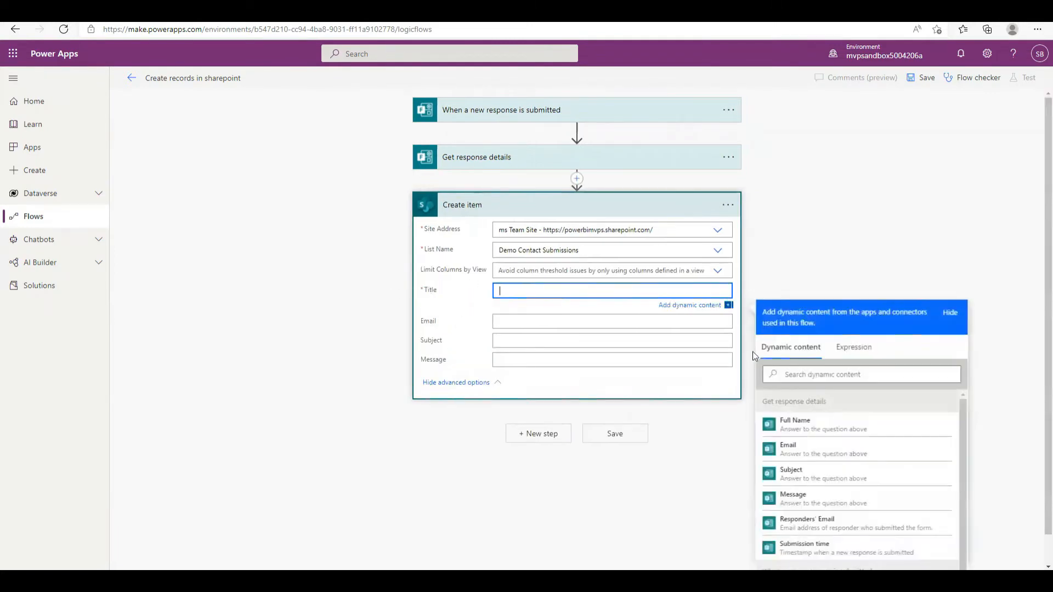
click(793, 424)
click(513, 325)
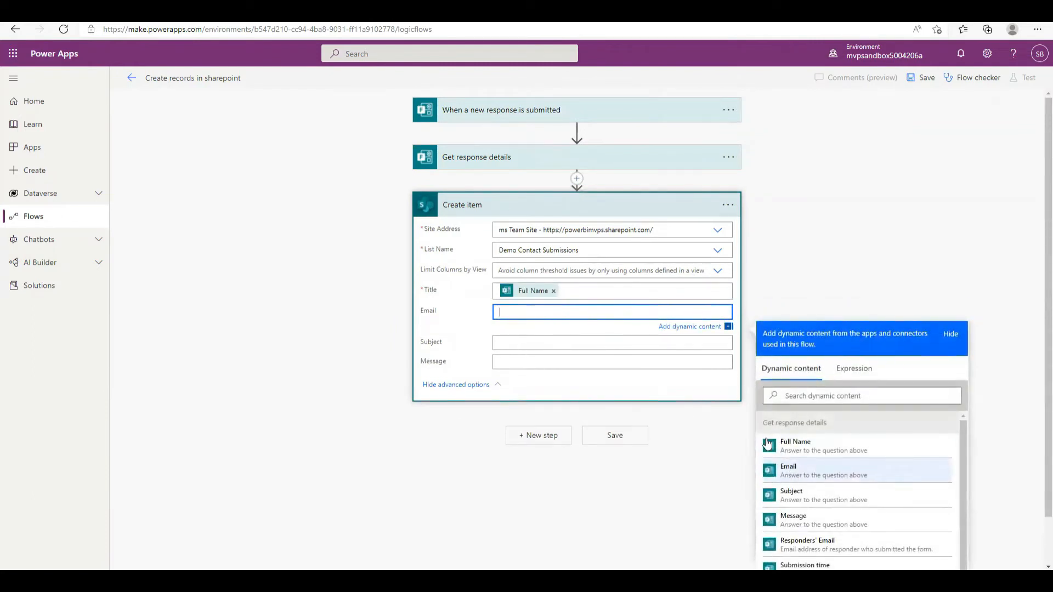
click(863, 480)
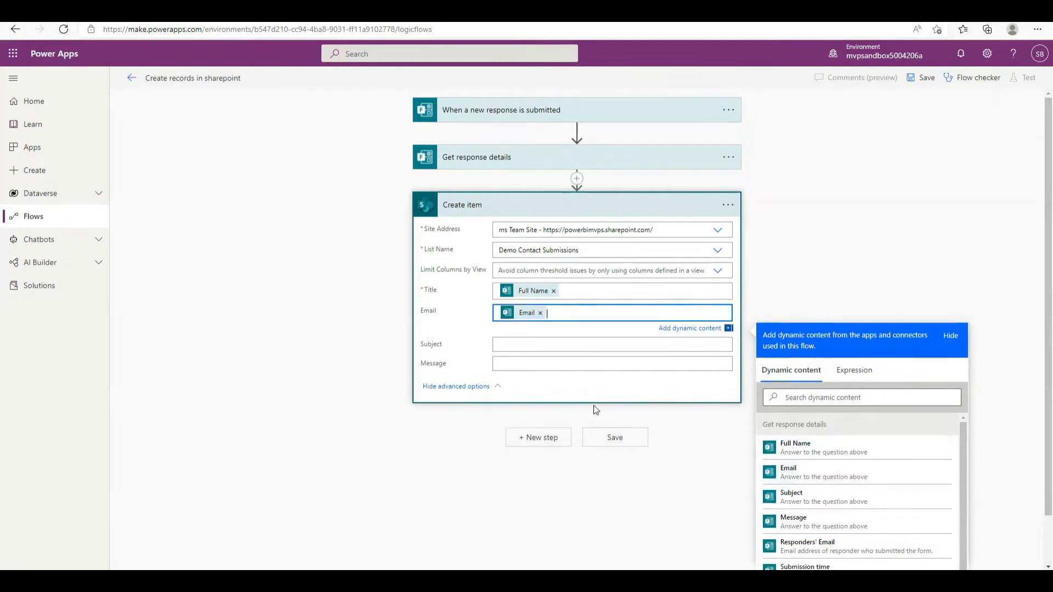
click(541, 348)
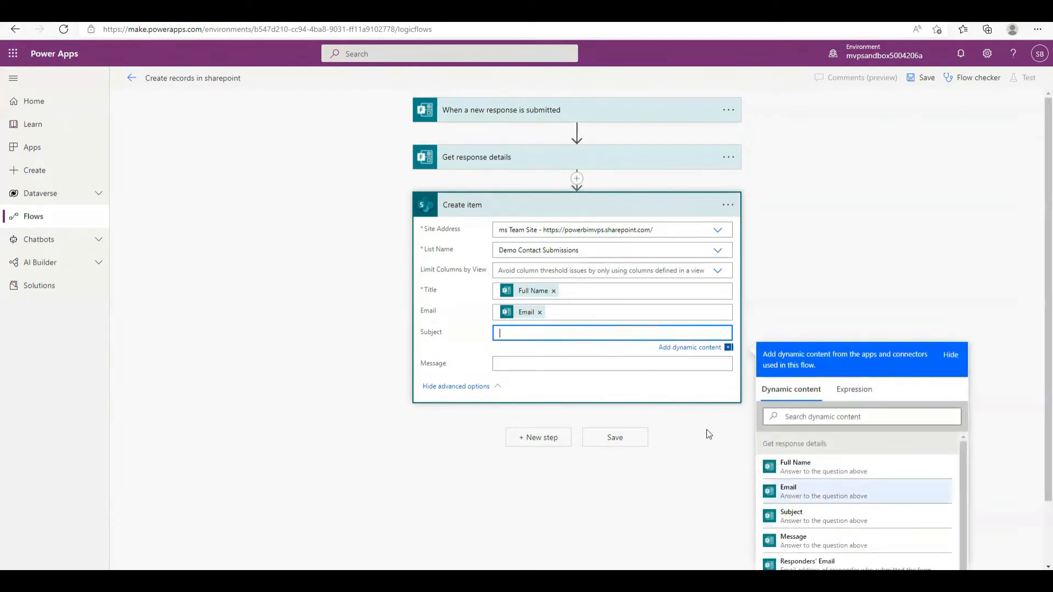
click(795, 516)
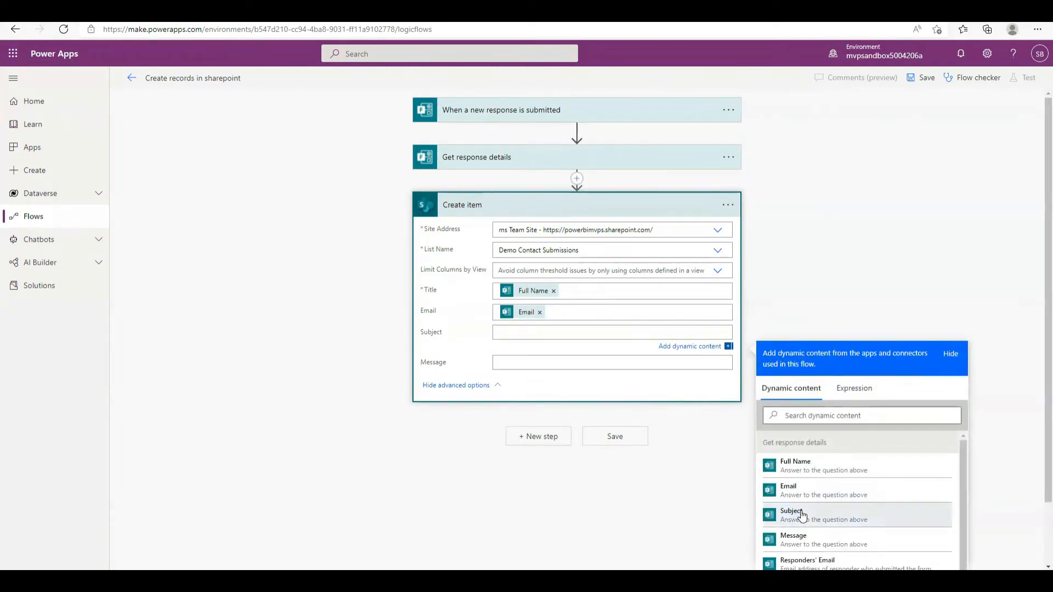
click(539, 366)
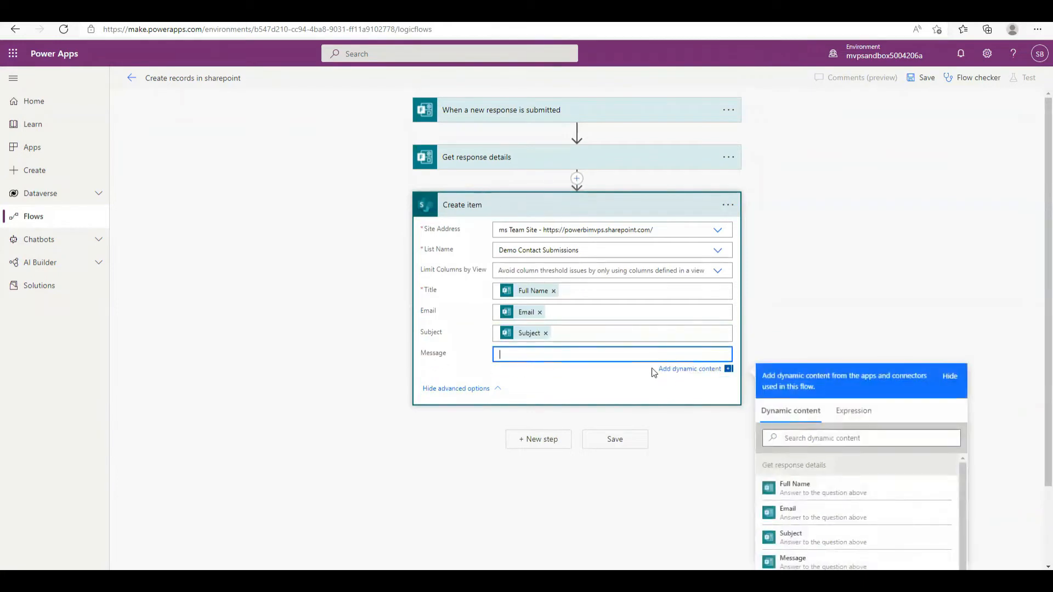
scroll(828, 493, down, 1)
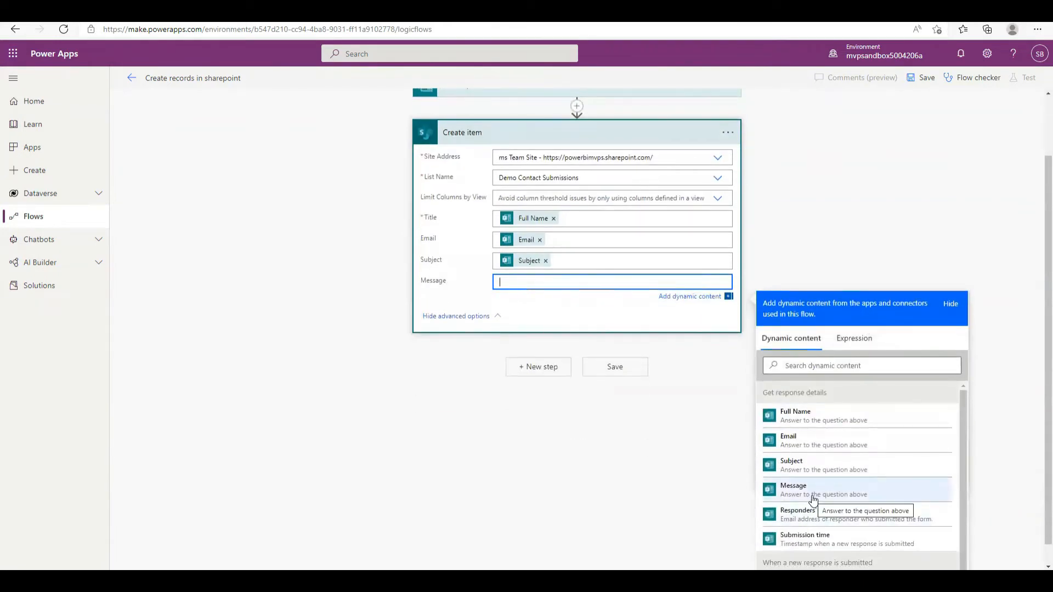
click(811, 494)
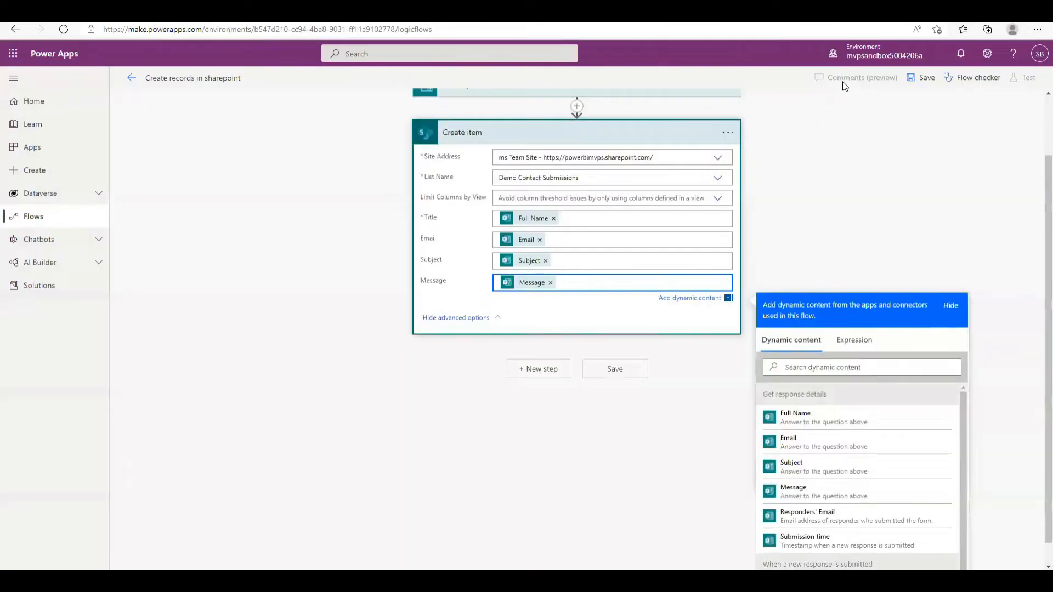
click(926, 78)
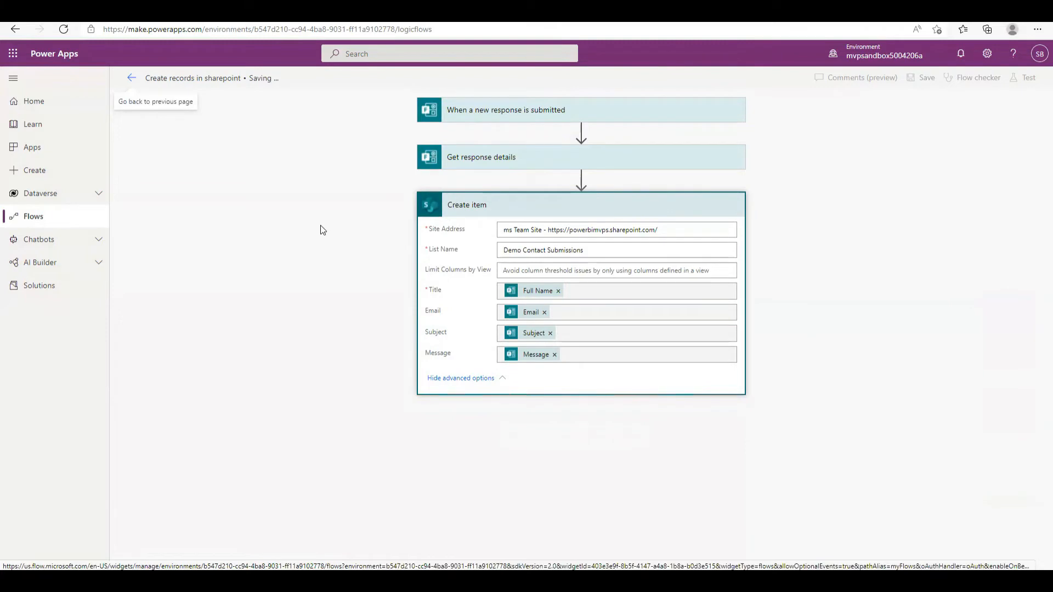
Return to the Flows list and open the Create records in sharepoint flow's details page
click(133, 79)
click(272, 205)
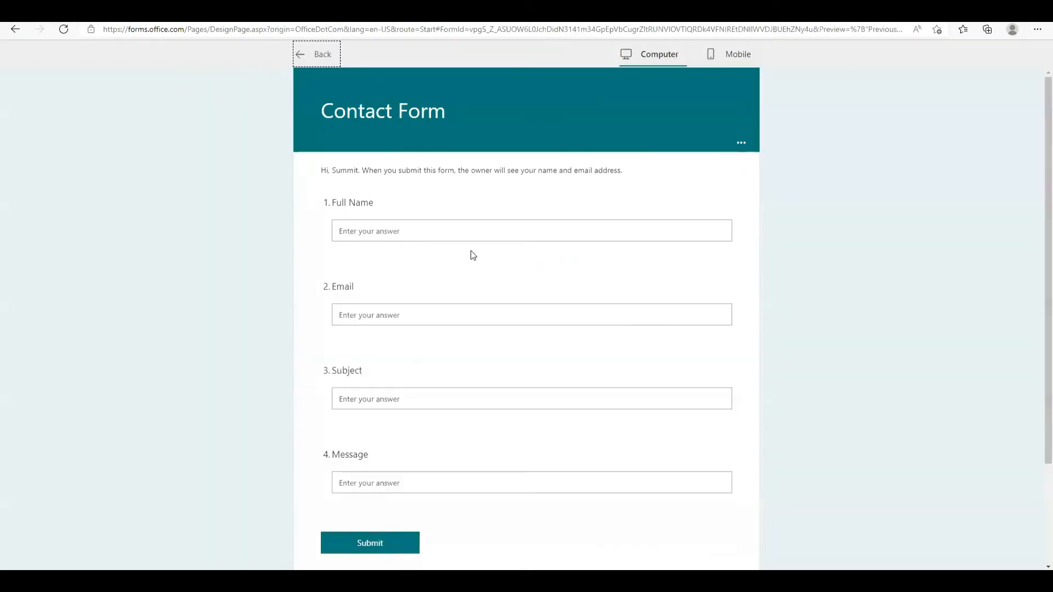
Submit a Contact Form response with the respondent's name, e-mail, subject 'Test Subject' and message 'Hello'
click(447, 235)
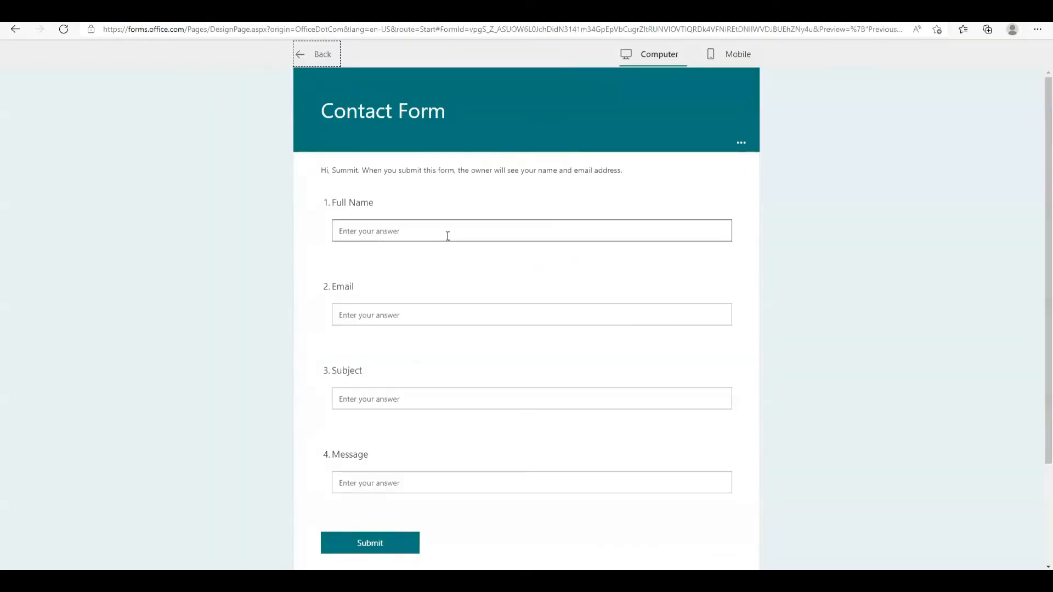
text(Sum)
key(Tab)
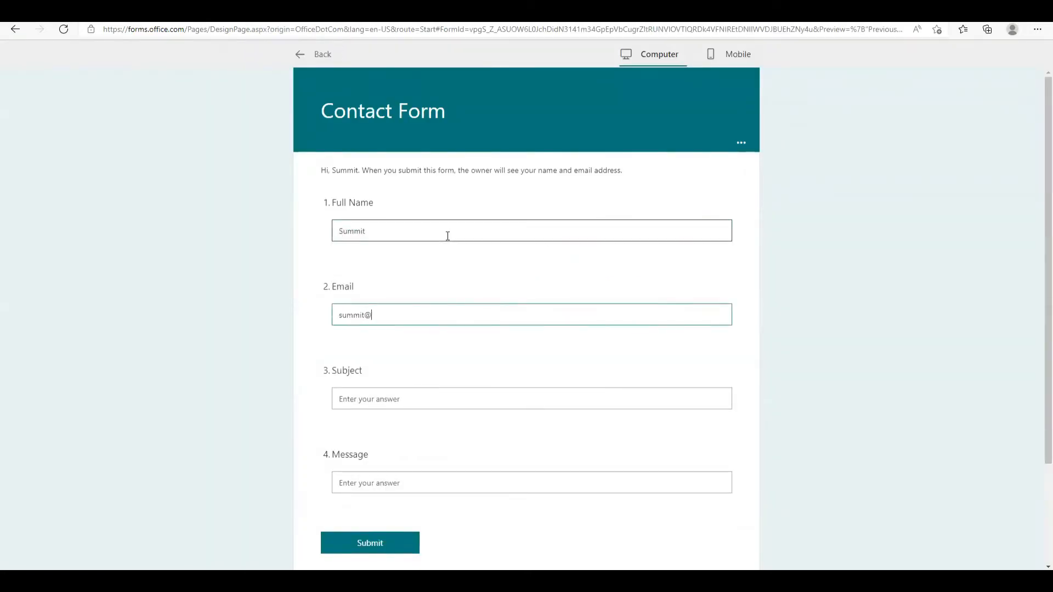
key(Tab)
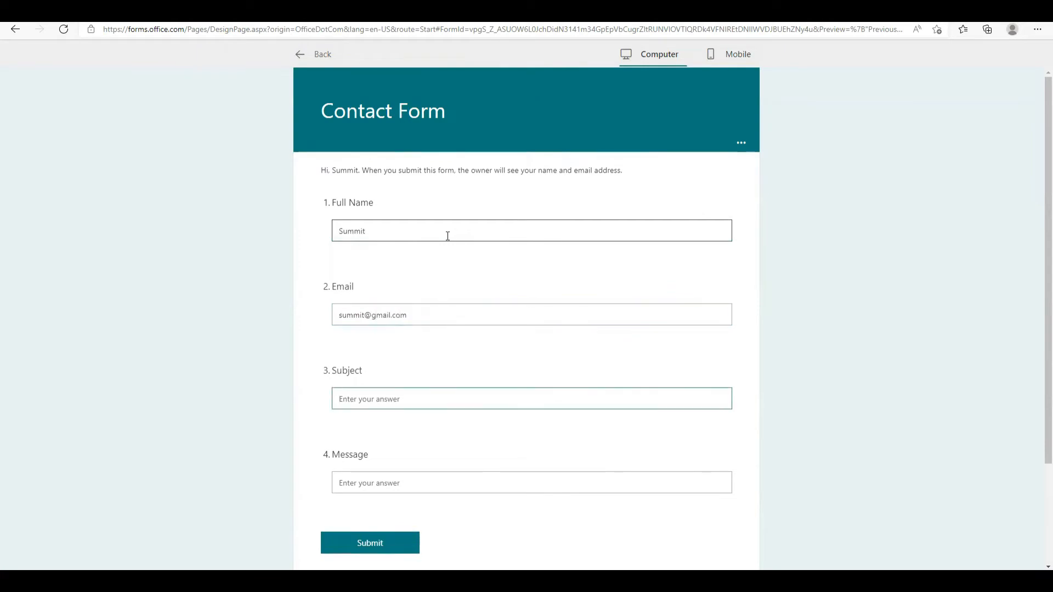
text(Test Subject)
key(Tab)
text(Hello)
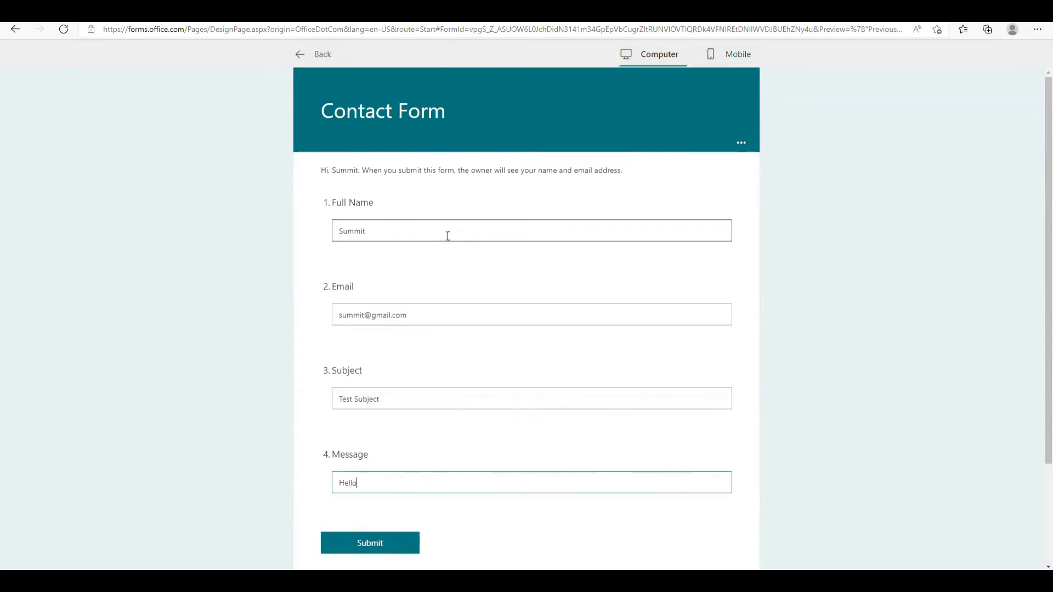
click(400, 548)
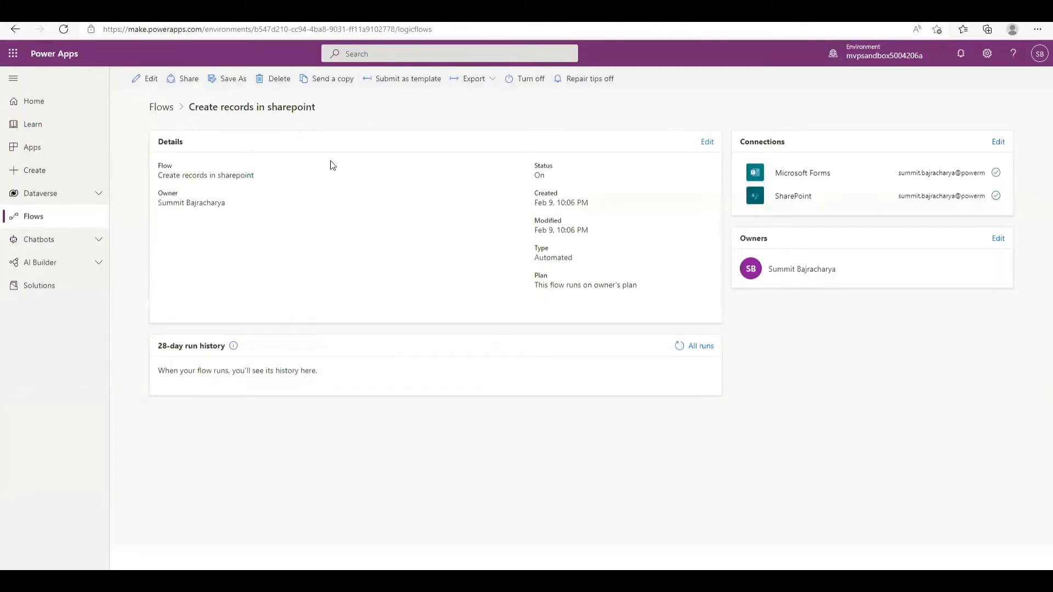
Refresh the run history and SharePoint list to see the new item, then open the flow for editing
click(678, 347)
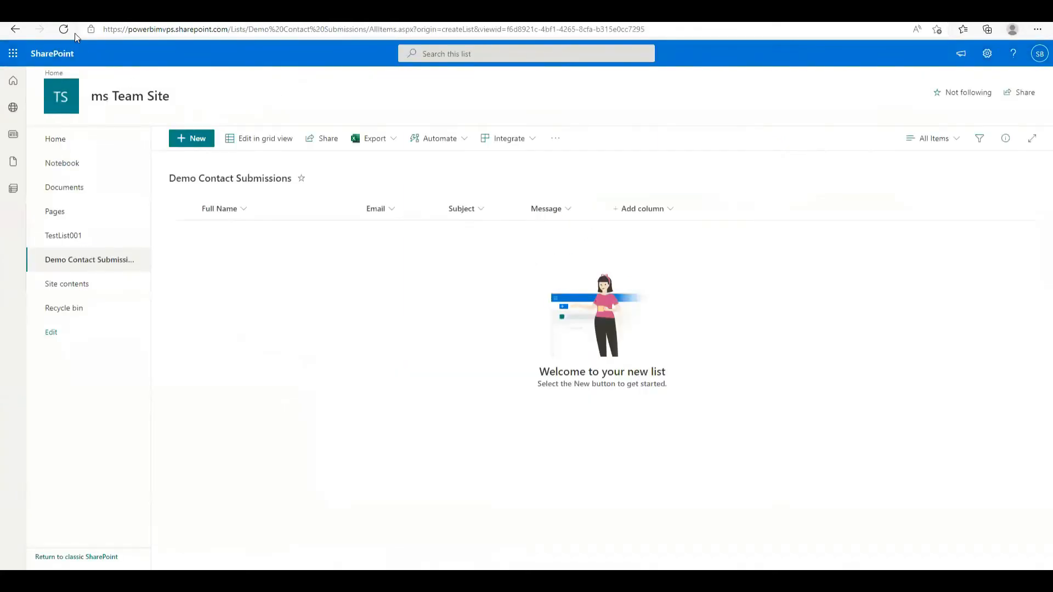
click(64, 29)
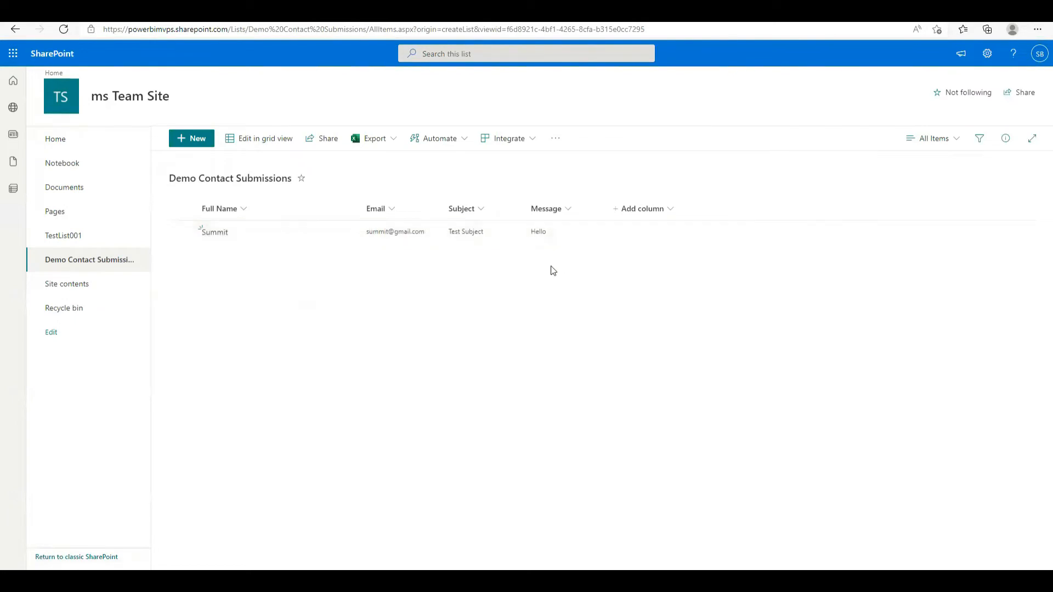
click(97, 13)
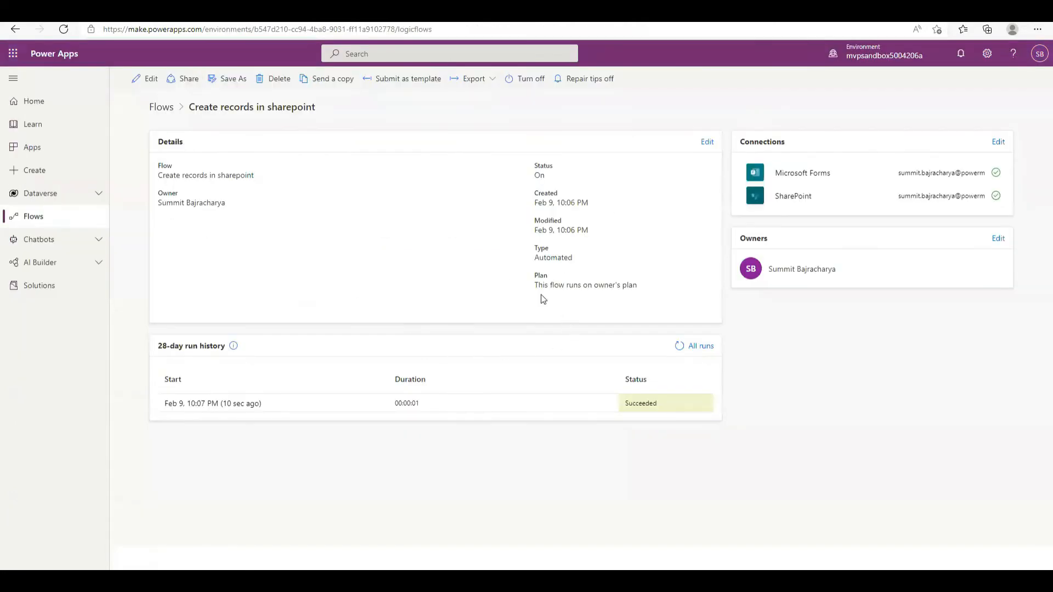
click(149, 80)
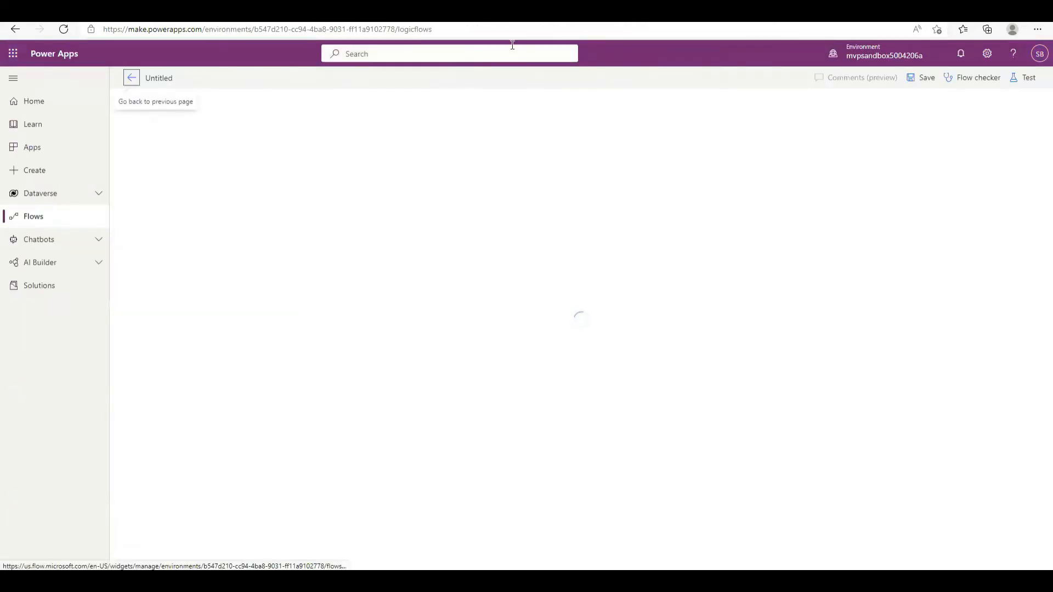
click(535, 13)
Load teams.microsoft.com in a new tab, then go back to the flow editor
text(p)
key(BackSpace)
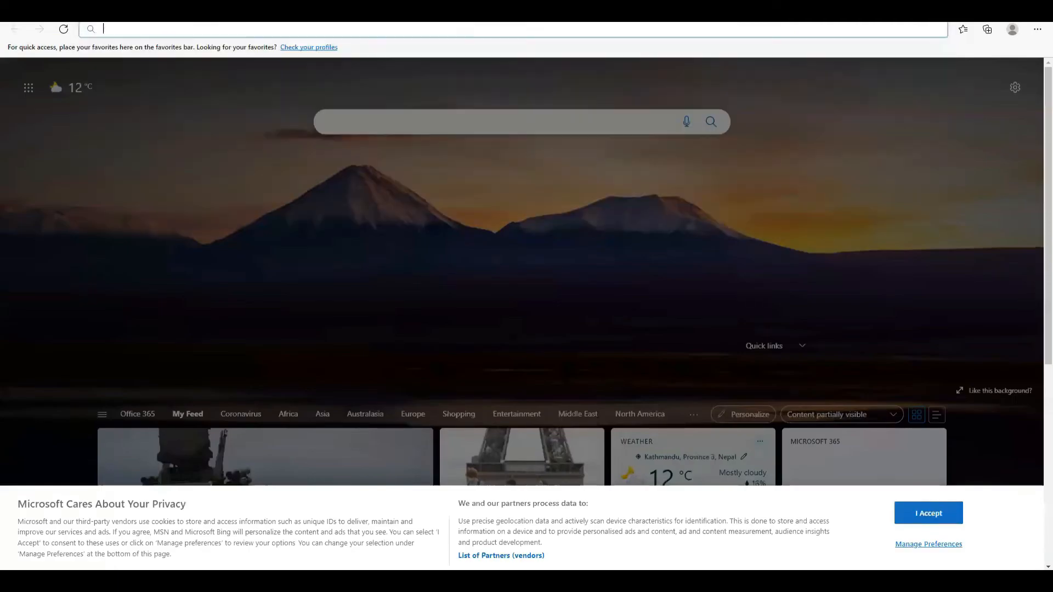
text(teams.m)
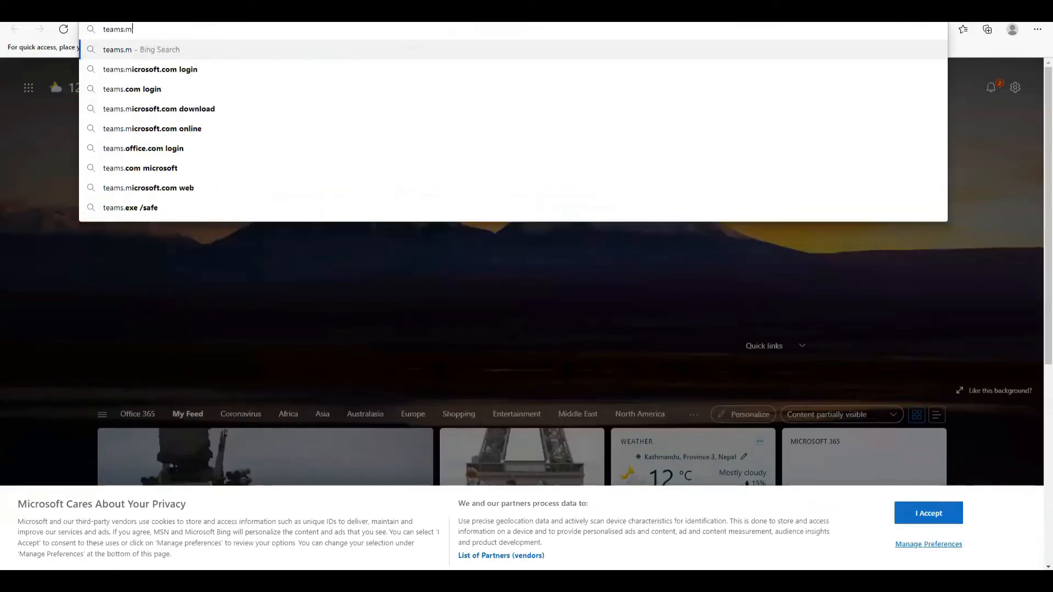
text(icrosoft.cm)
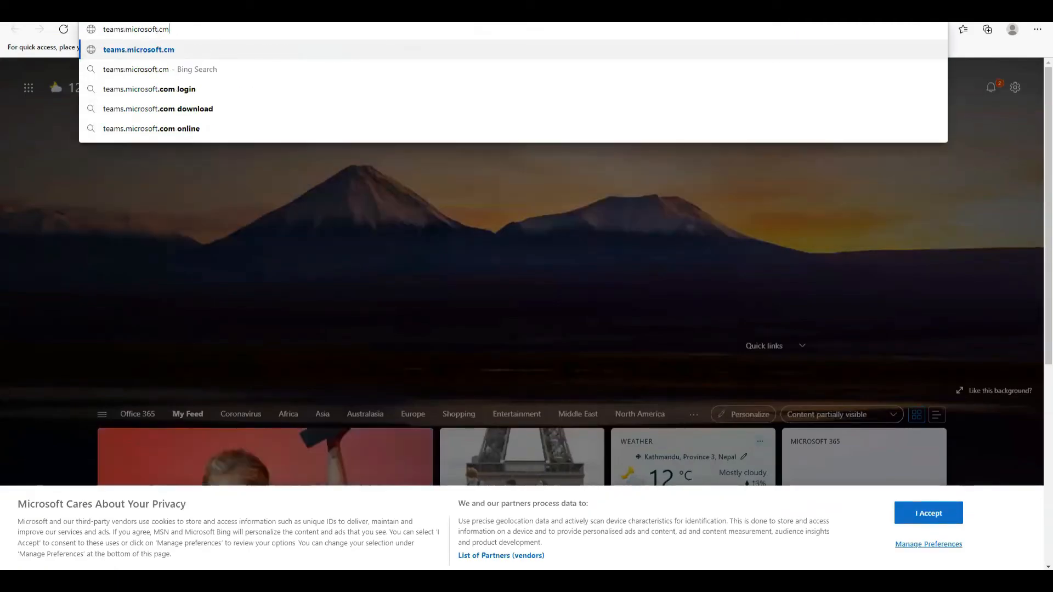
key(BackSpace)
text(om)
key(Return)
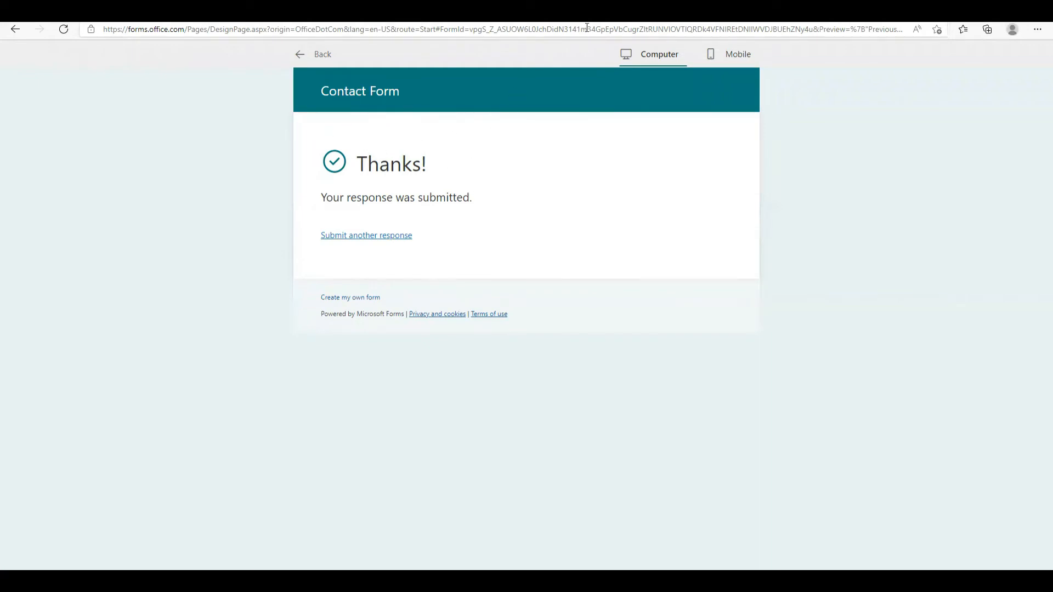
click(617, 21)
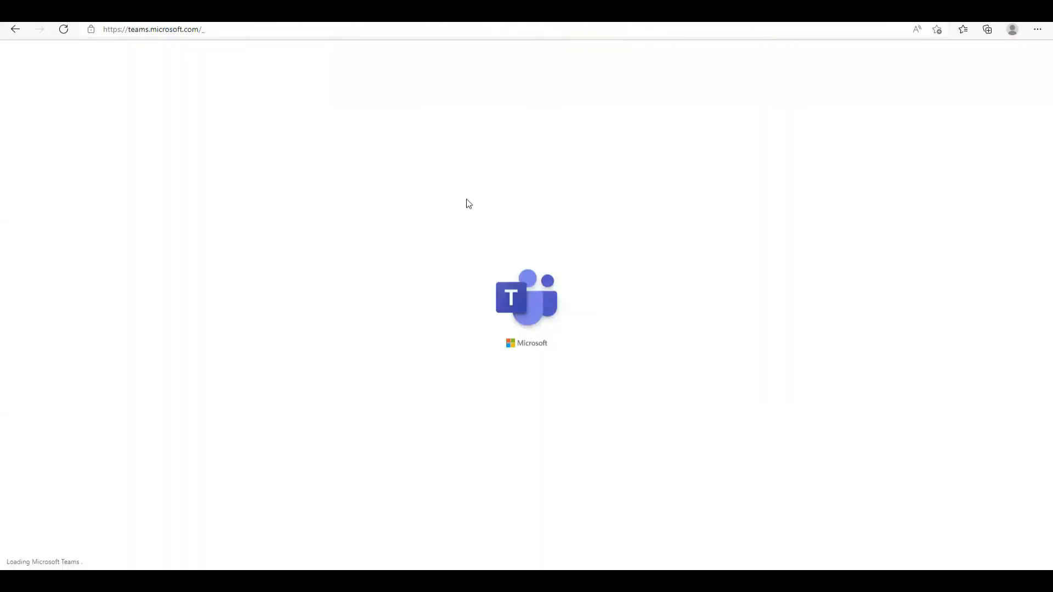
click(135, 20)
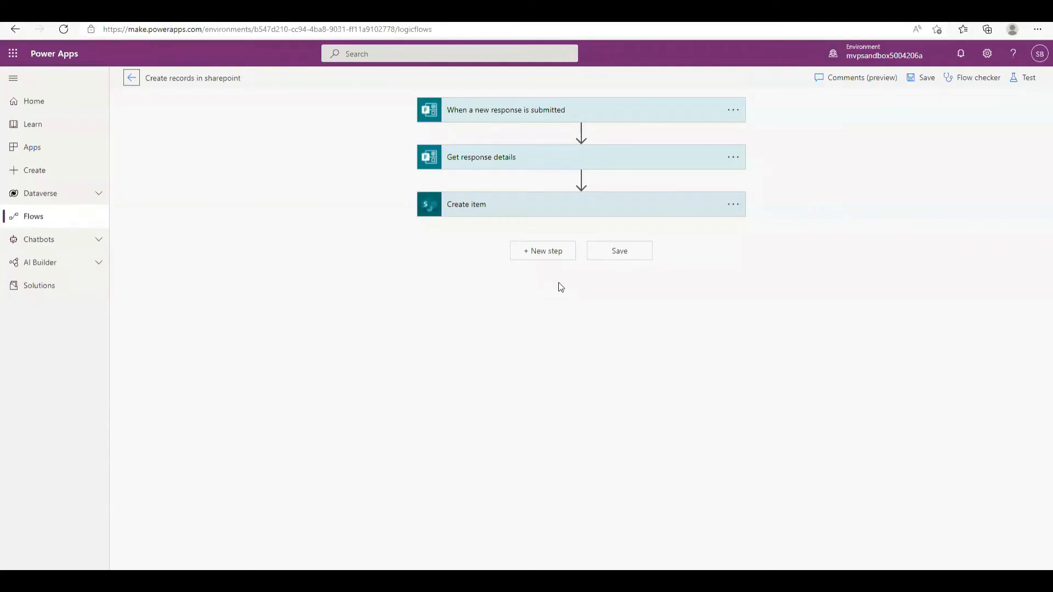
Add a Microsoft Teams 'Post message in a chat or channel' action after Create item
click(556, 256)
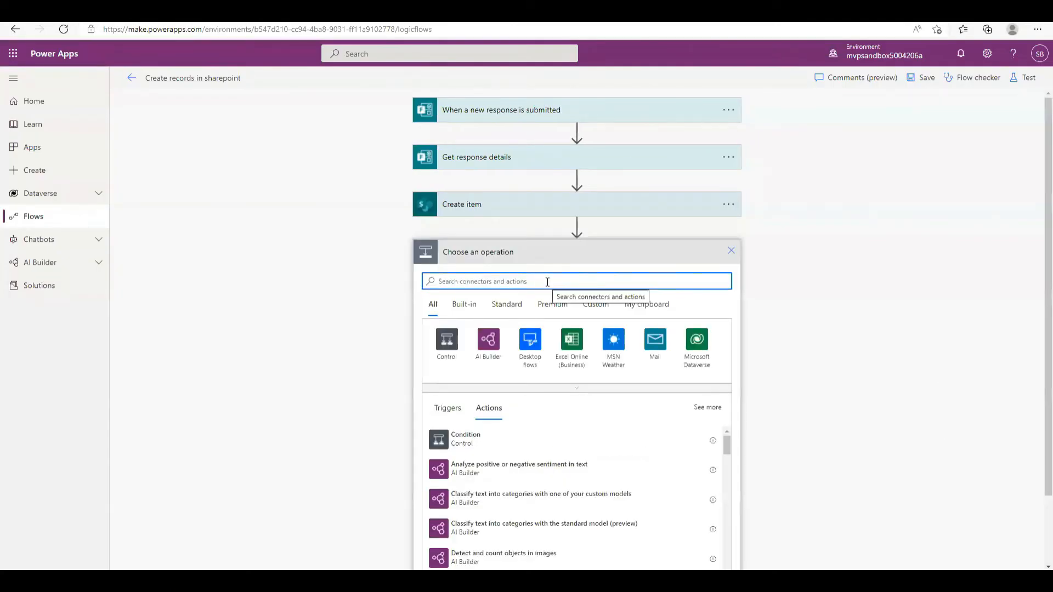
text(post a message)
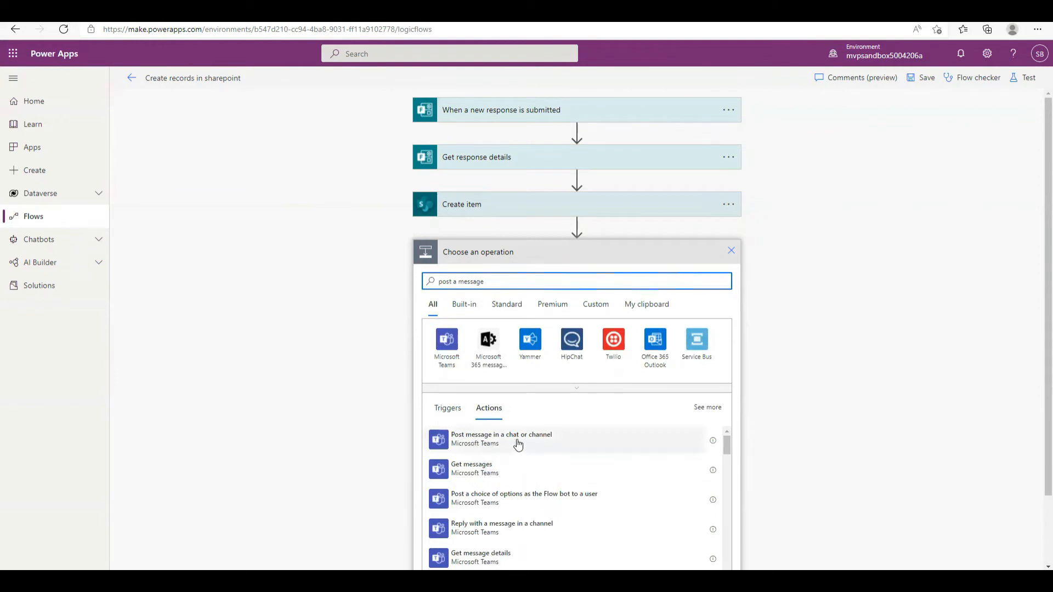
click(519, 444)
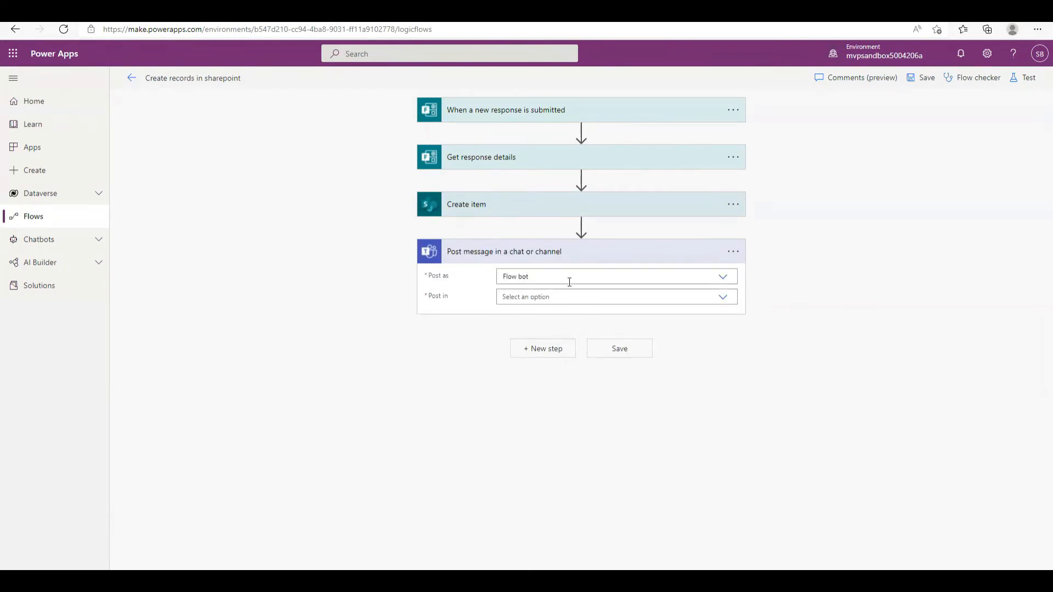
Set the Teams step to post as User in Channel, team Power Platform UG Ktm, channel General
click(722, 276)
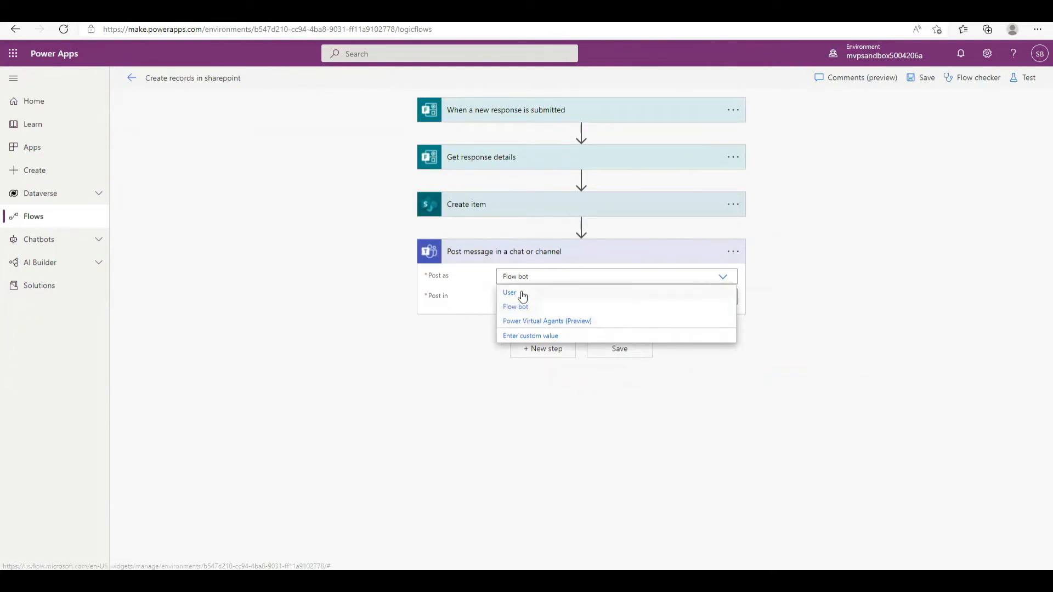
click(501, 298)
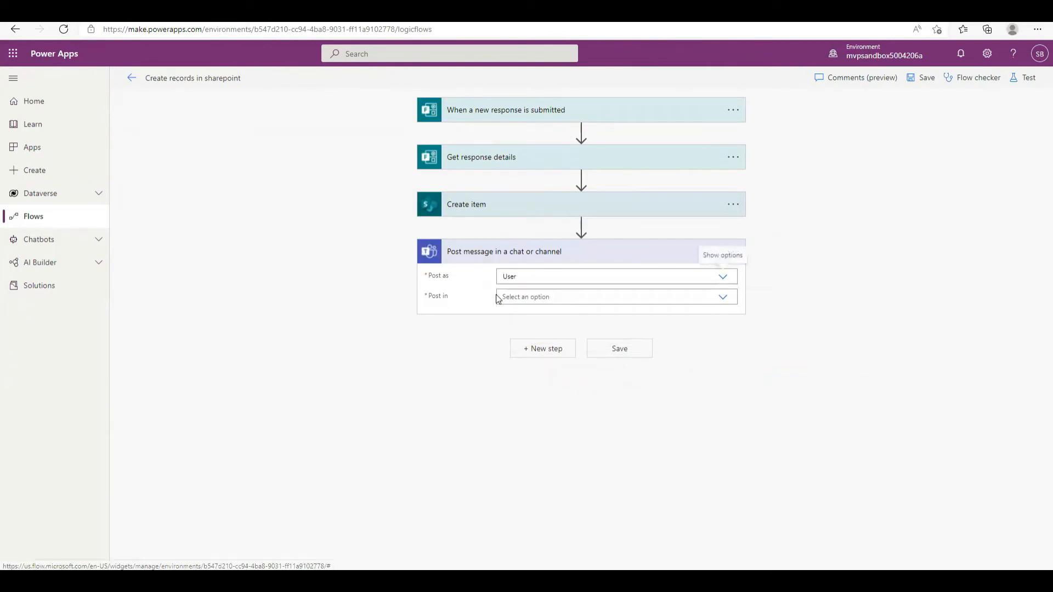
click(725, 301)
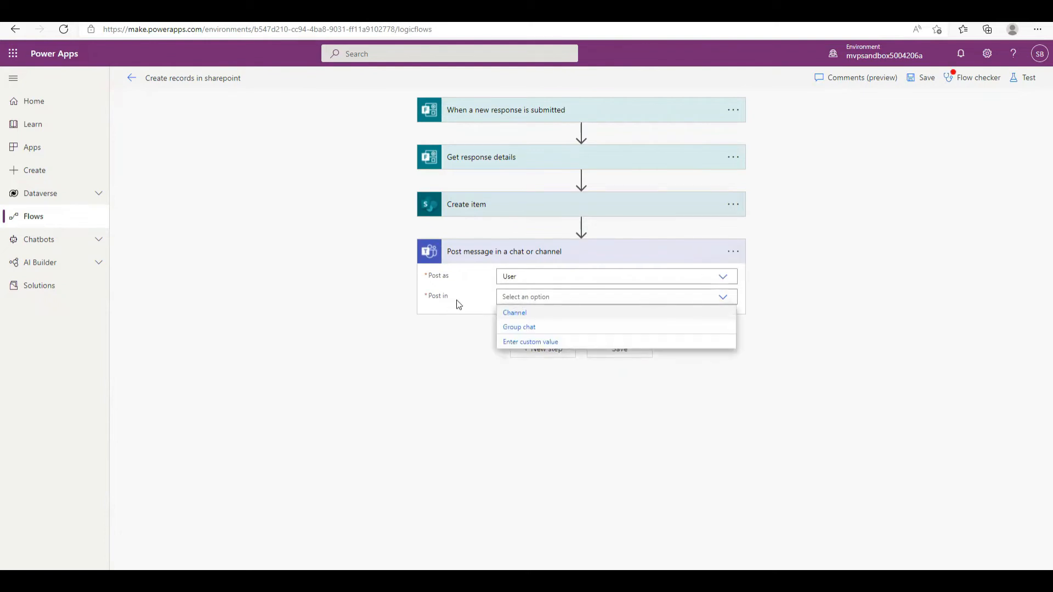
click(519, 317)
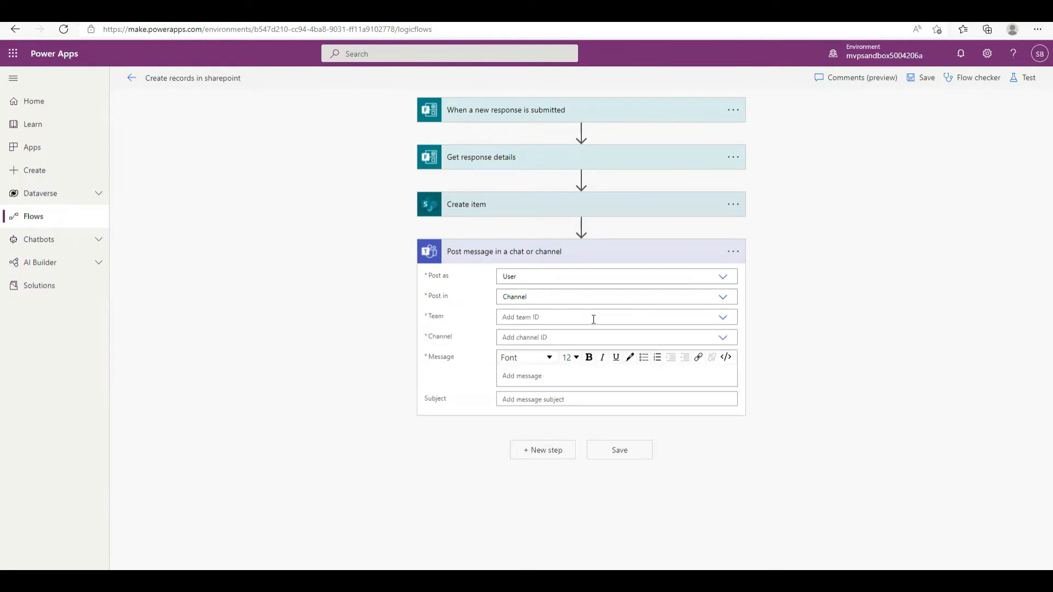
click(722, 318)
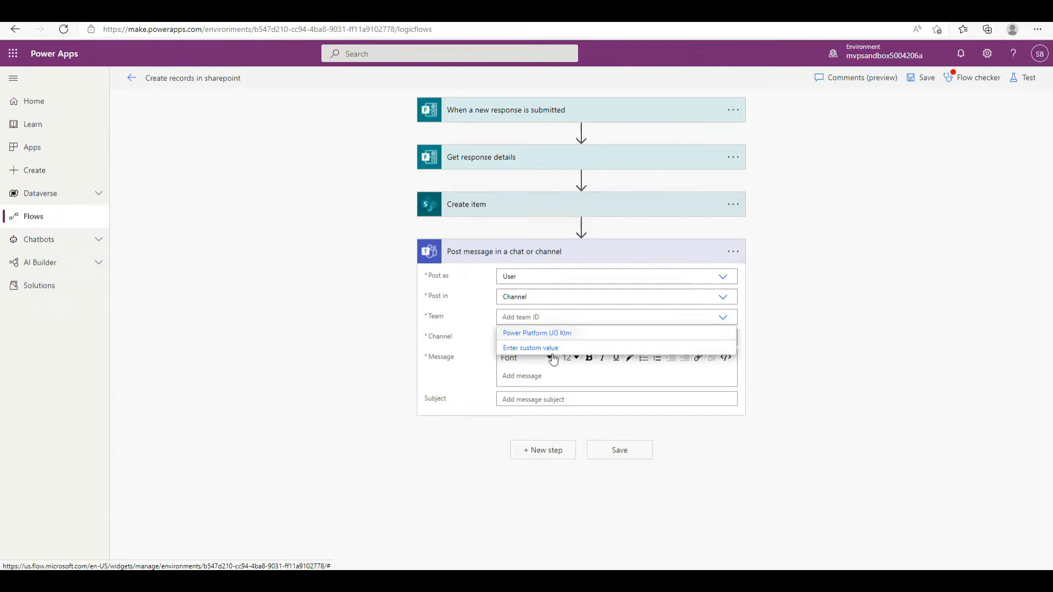
click(549, 335)
click(536, 337)
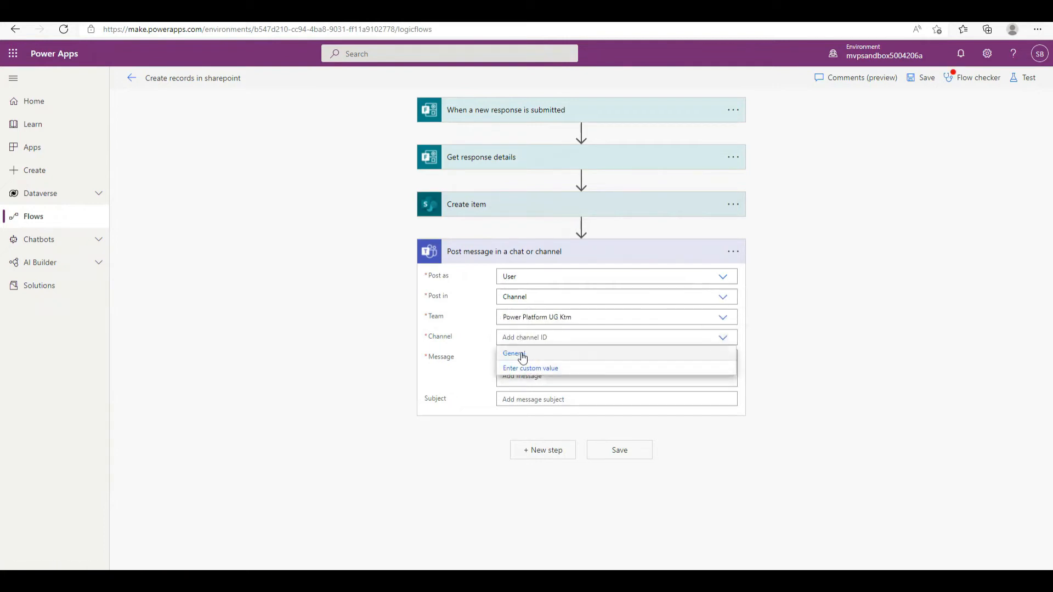
click(519, 354)
click(521, 375)
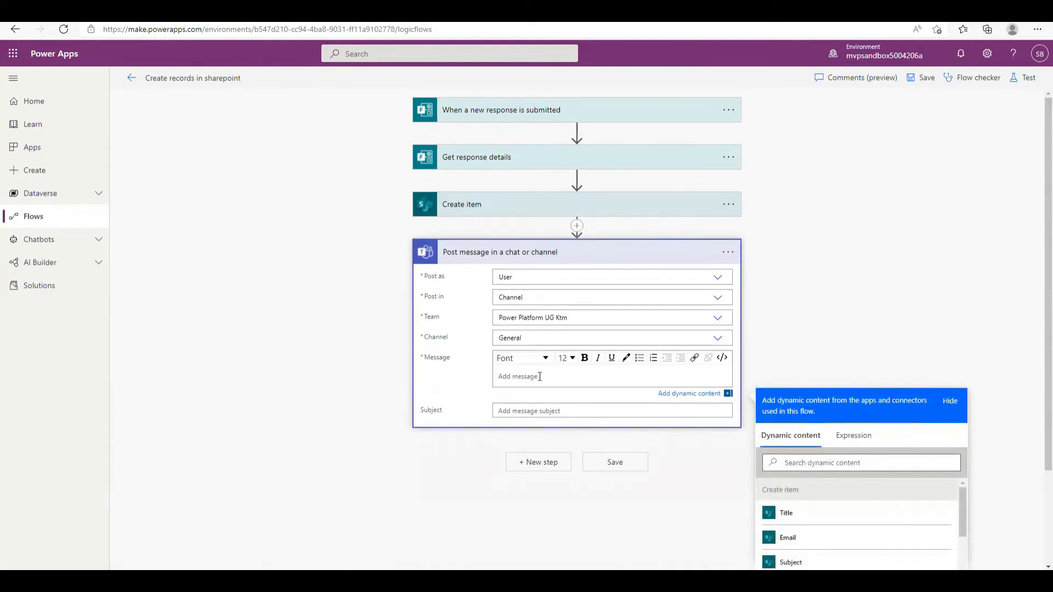
Begin the Teams message with 'Hi,' and insert the submitter's Full Name token
text(Hi,)
key(Return)
click(833, 470)
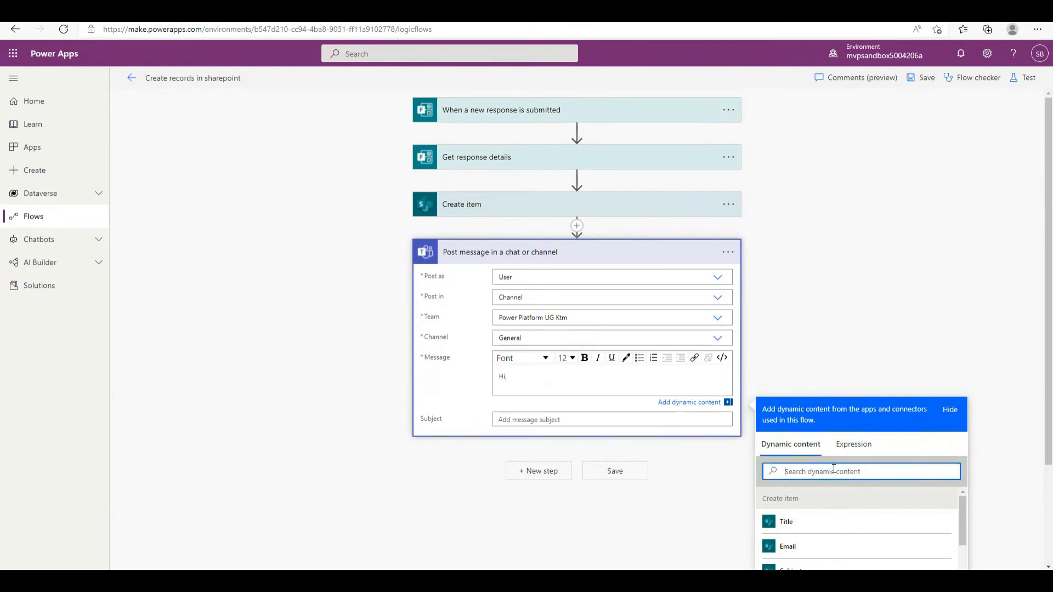
text(full)
scroll(839, 455, down, 2)
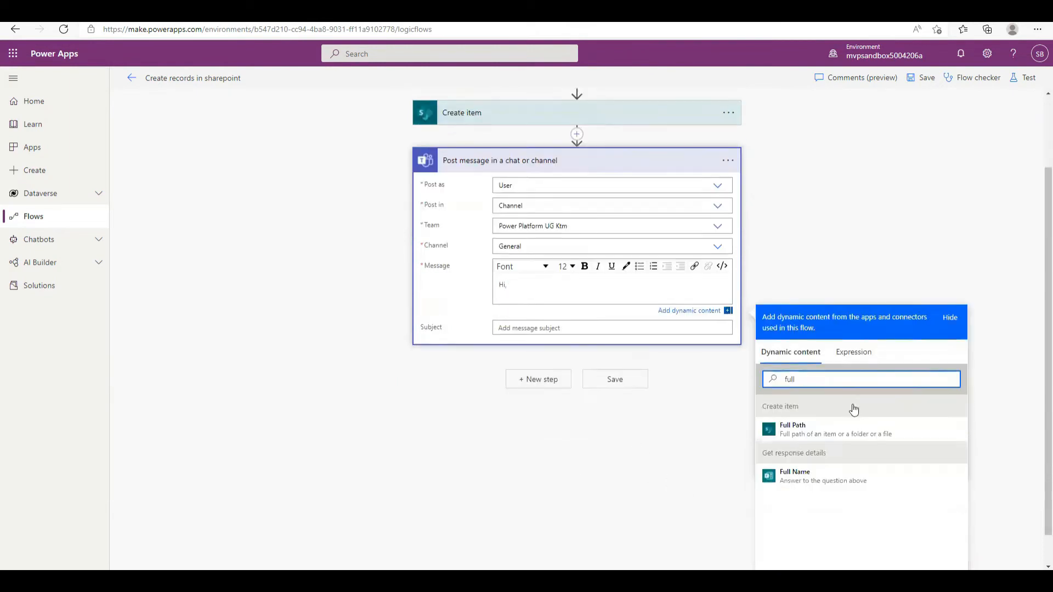
click(817, 446)
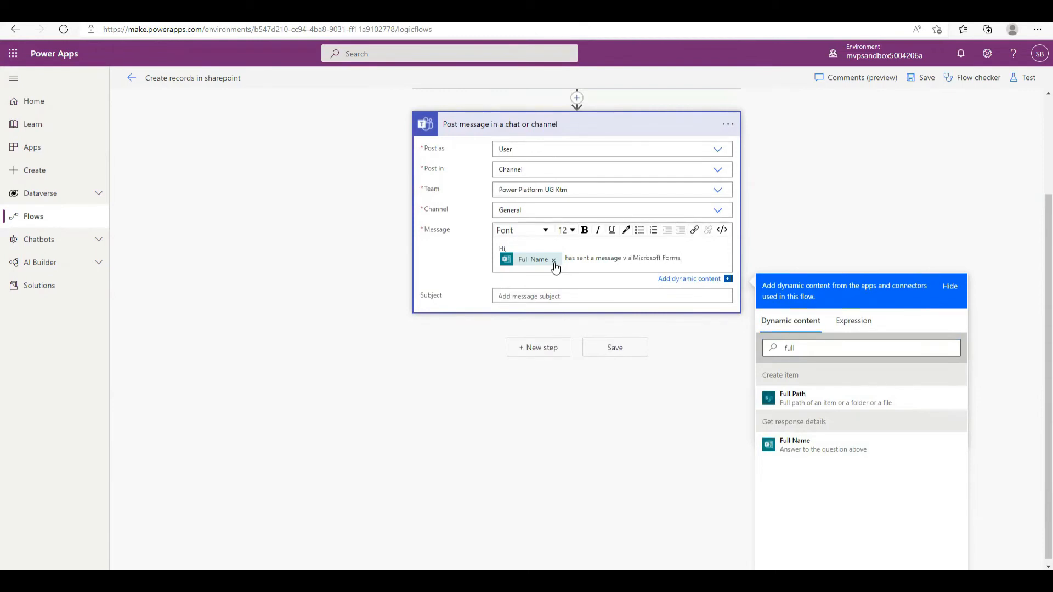
Add a line containing the form's Subject answer token
key(Return)
key(Return)
text(Subject:)
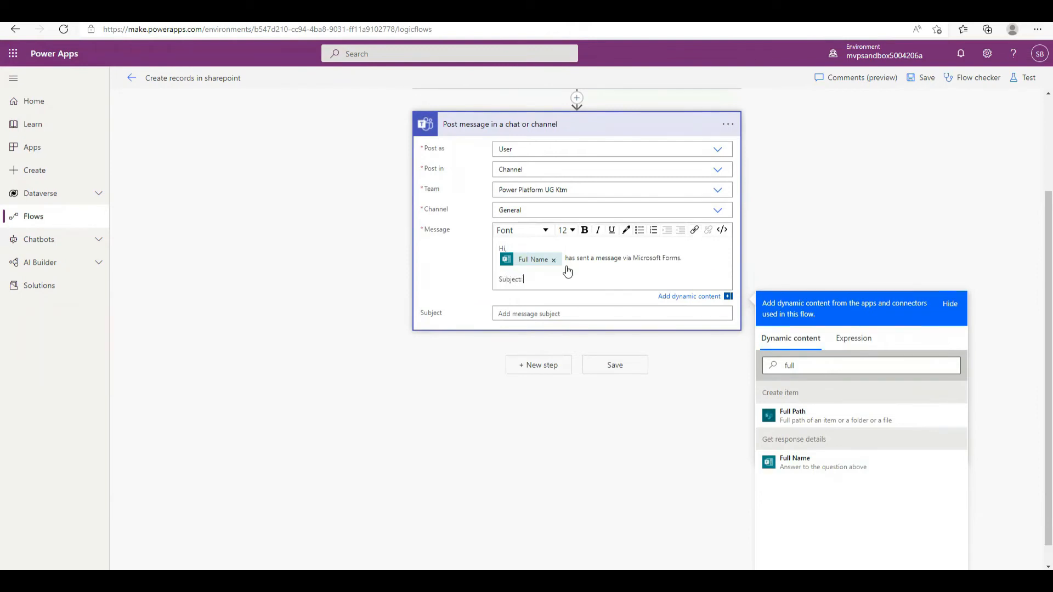
double_click(803, 365)
text(subj)
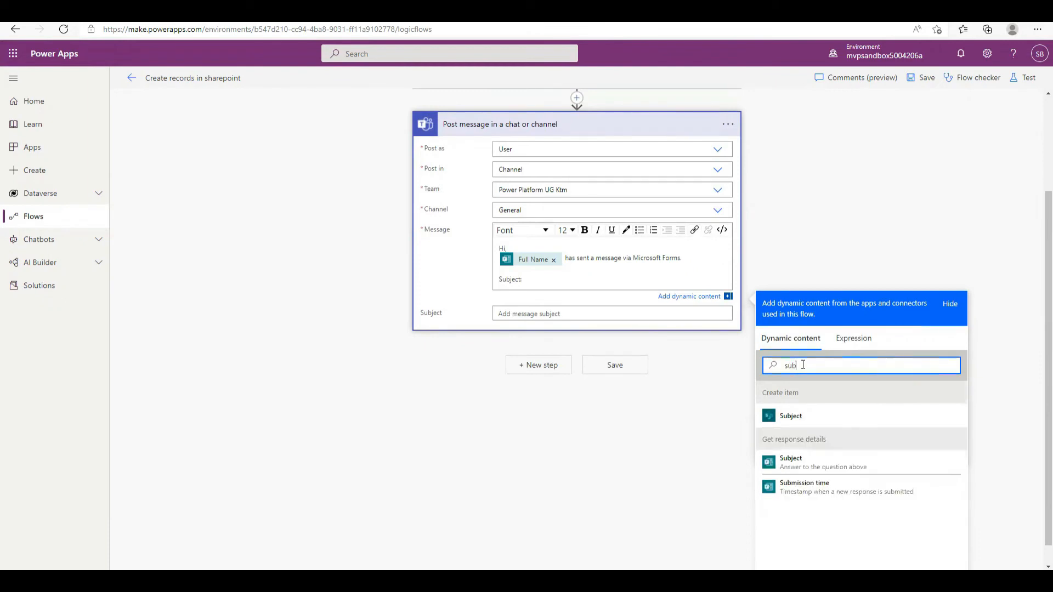
click(788, 466)
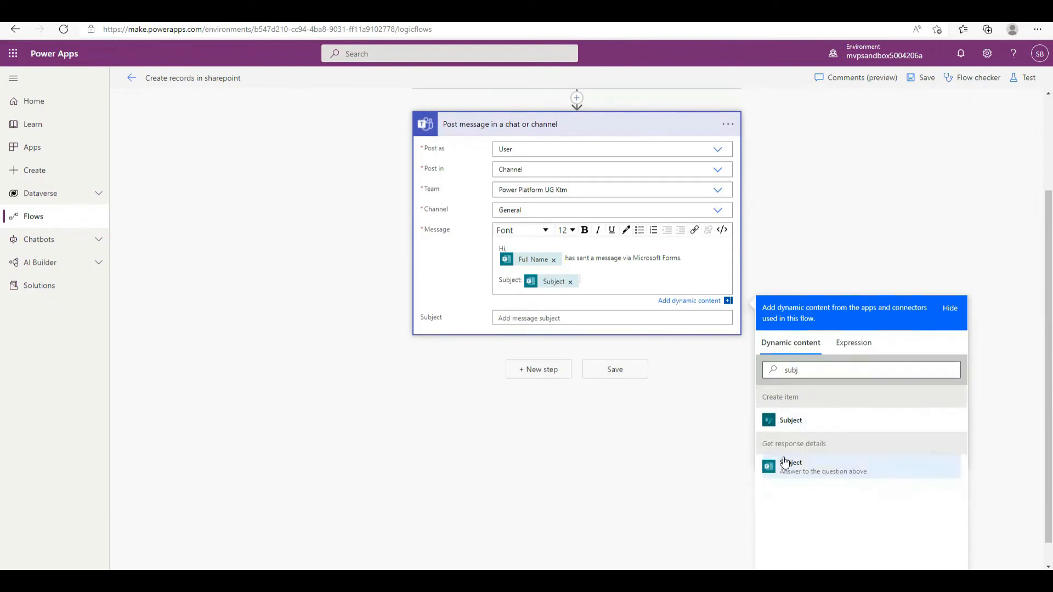
Add a 'Message:' line with the Message field token, then save the flow
key(Return)
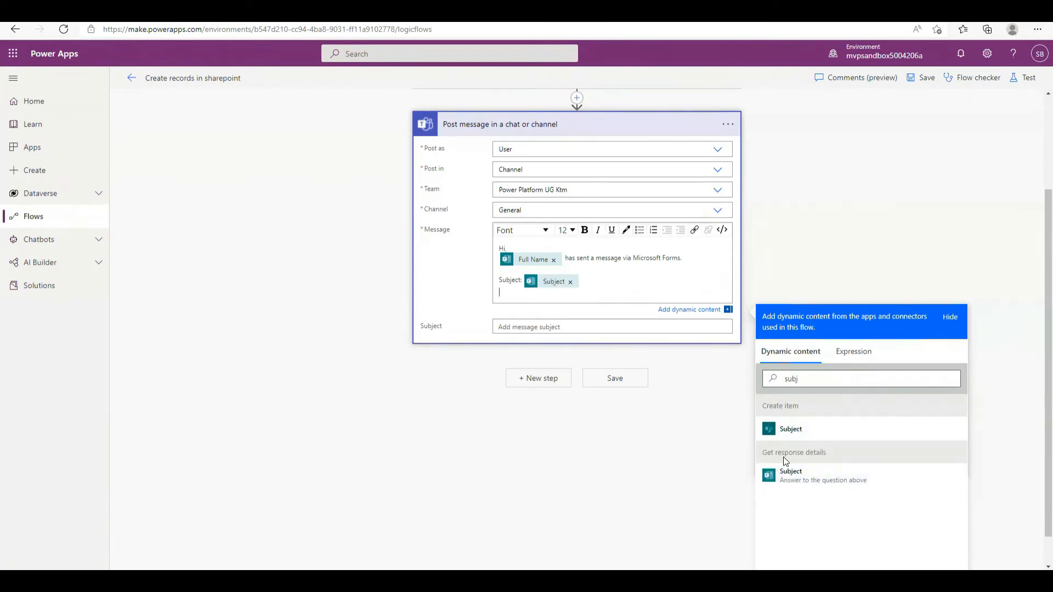
text(Message:)
key(Return)
double_click(812, 386)
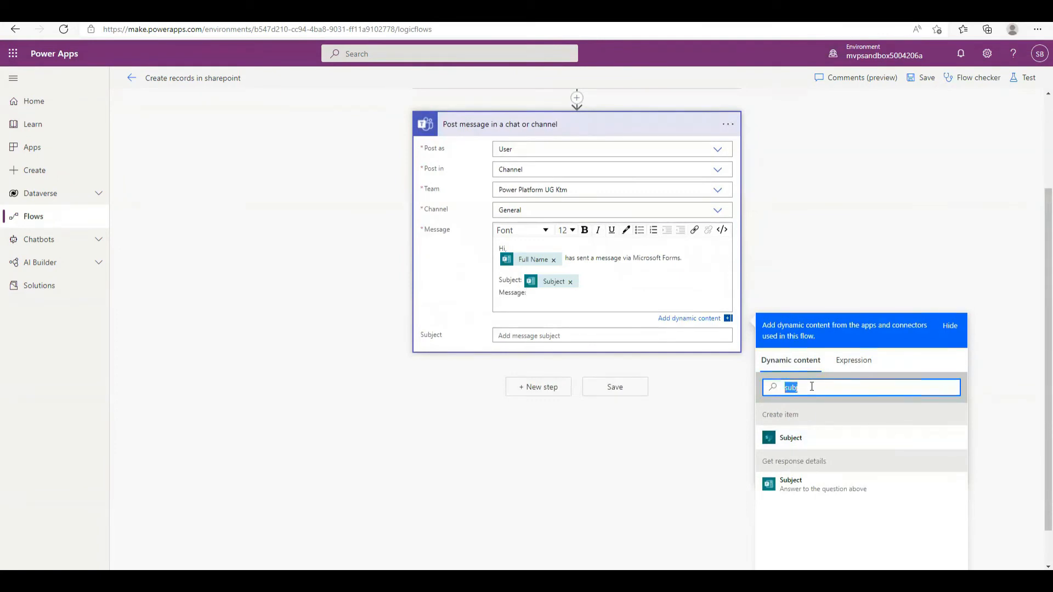
text(Mes)
click(795, 438)
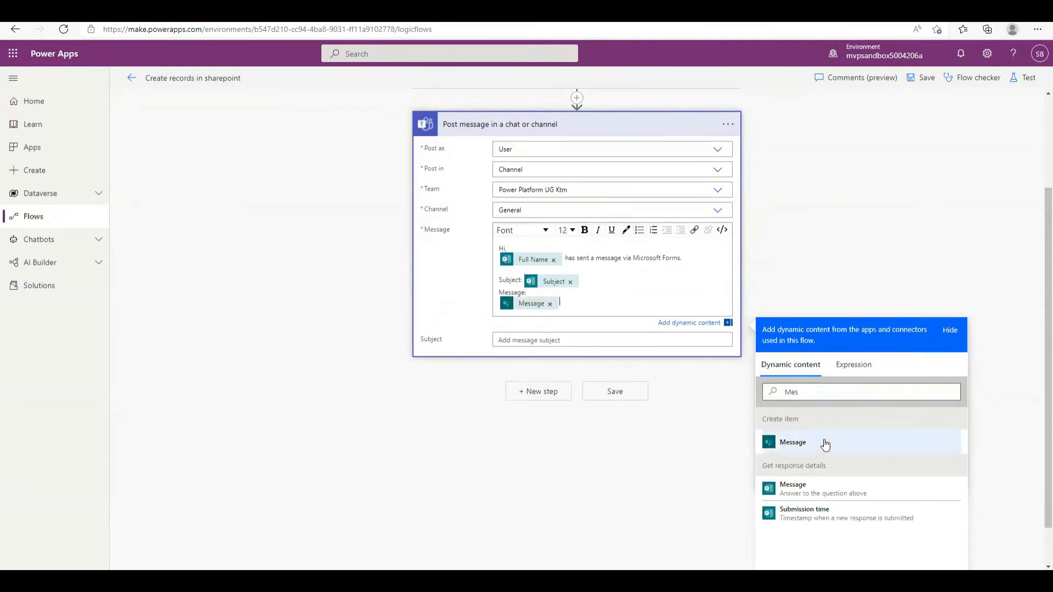
click(826, 224)
click(920, 82)
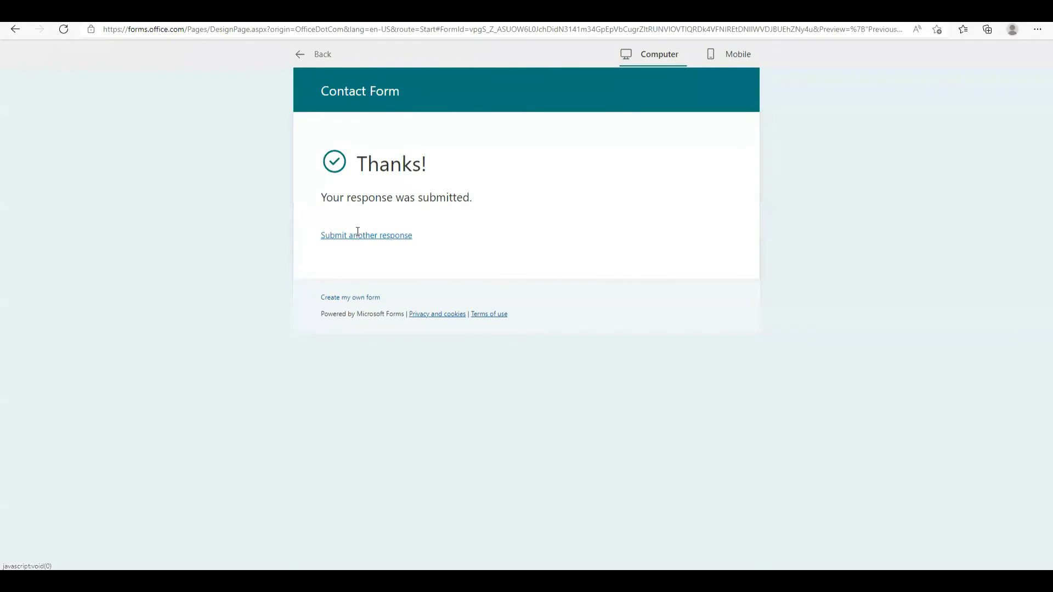
Submit a Contact Form response with a name, e-mail, subject 'Test Message' and message 'Test message'
click(354, 234)
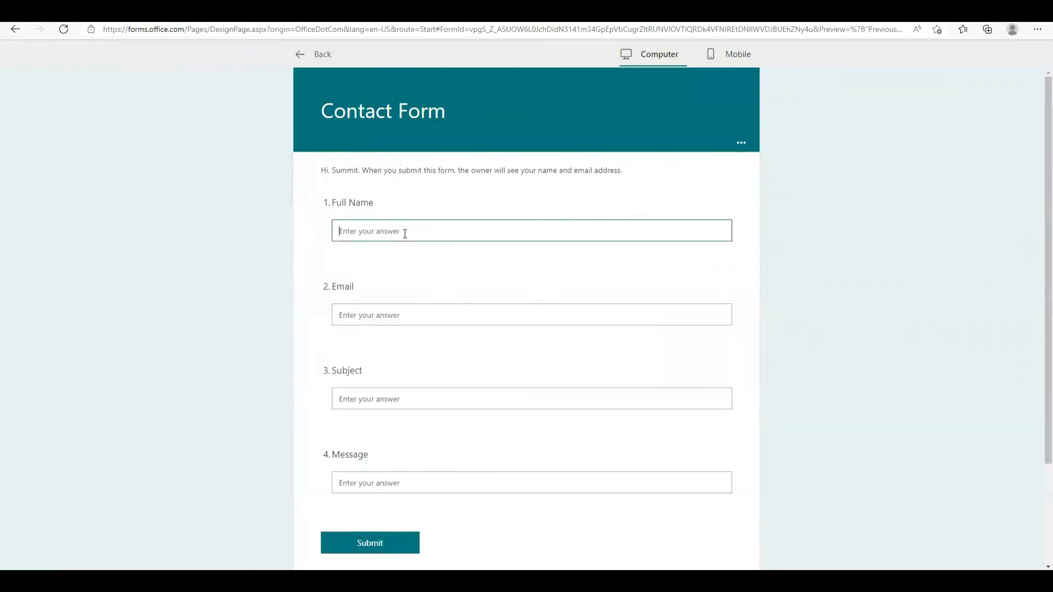
text(Jack)
key(Tab)
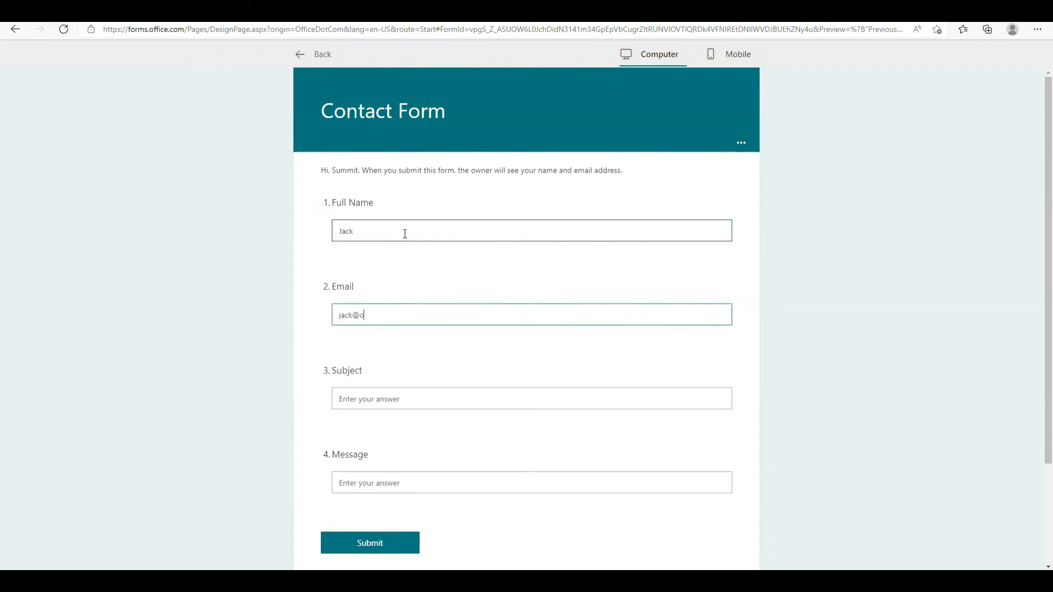
key(Tab)
text(test)
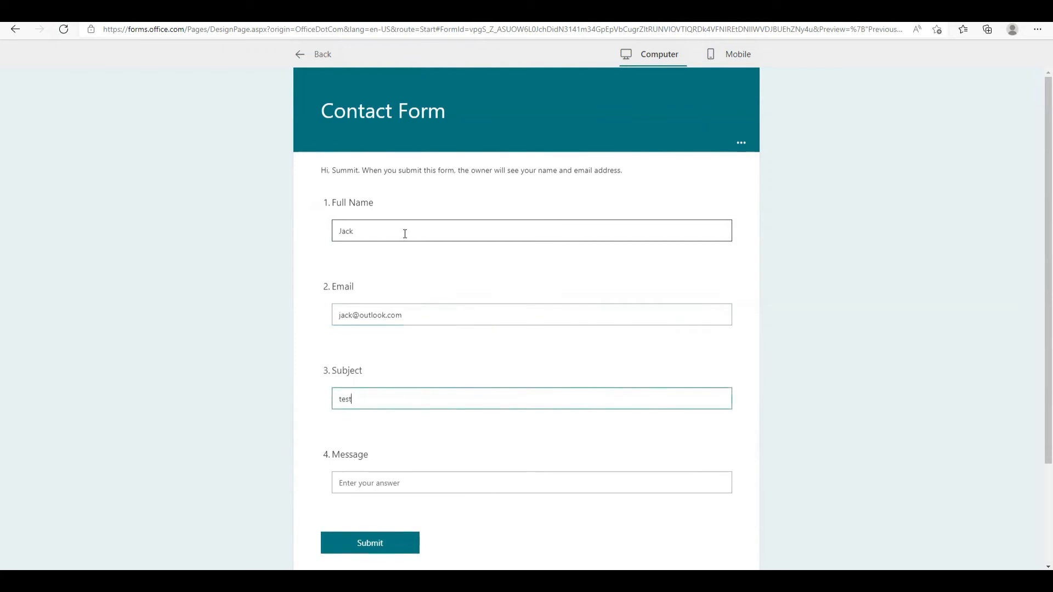
text(@outlo)
key(BackSpace)
key(BackSpace)
key(BackSpace)
key(BackSpace)
key(BackSpace)
key(BackSpace)
key(BackSpace)
key(BackSpace)
key(BackSpace)
key(BackSpace)
text(Test)
key(Tab)
text(T)
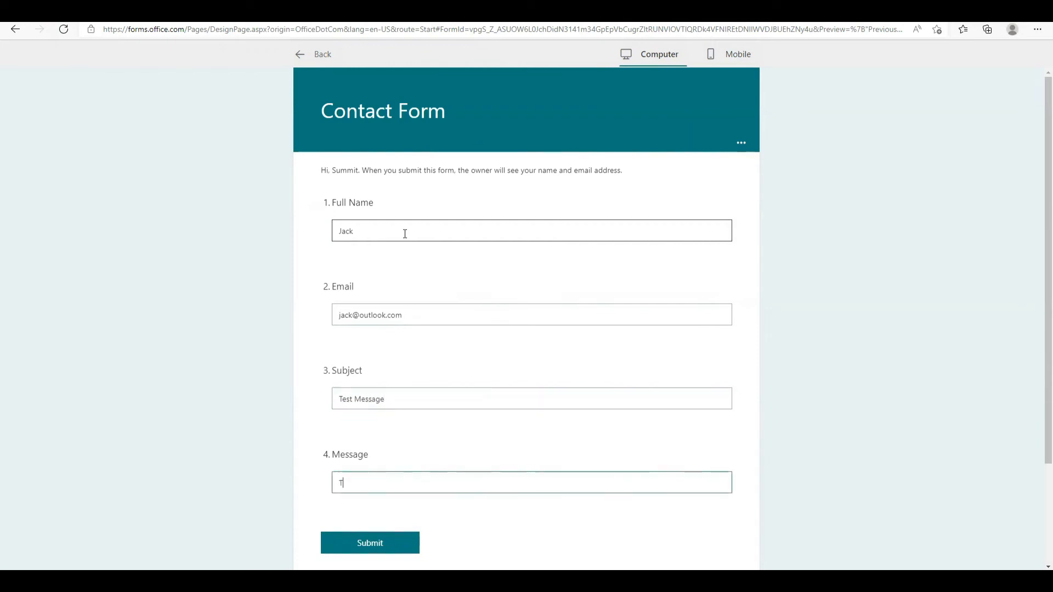
text(est message)
scroll(405, 234, down, 2)
click(403, 423)
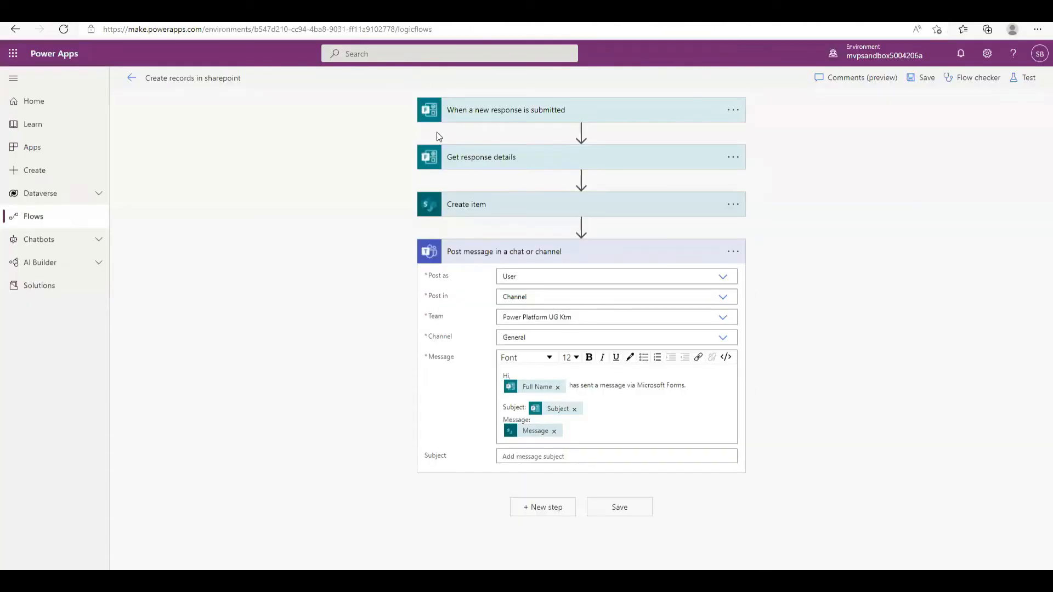
Save the flow, reopen its details, and expand the Teams step of the latest successful run
click(917, 88)
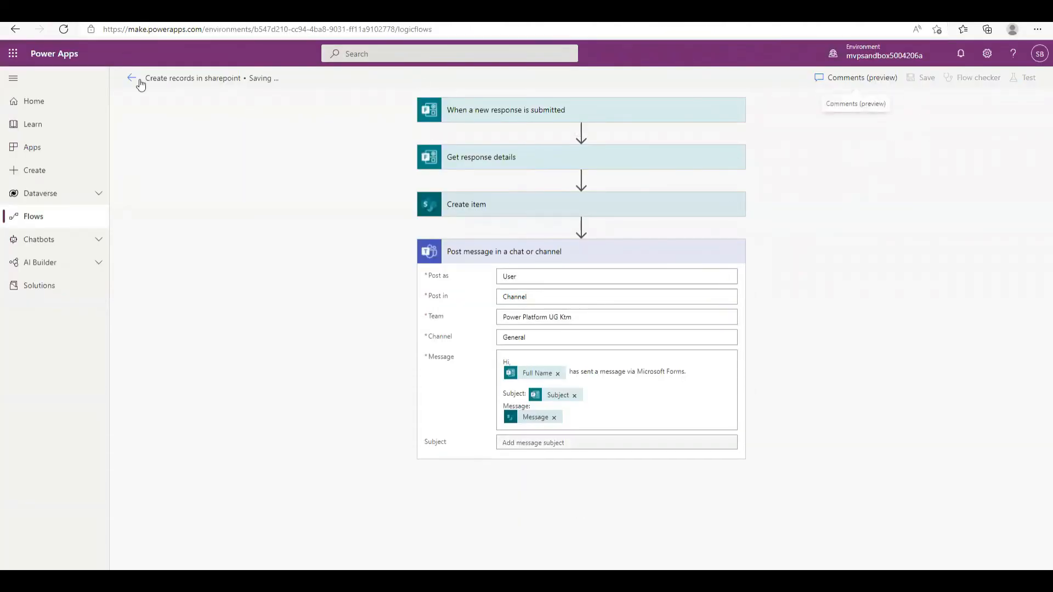
click(131, 78)
click(586, 118)
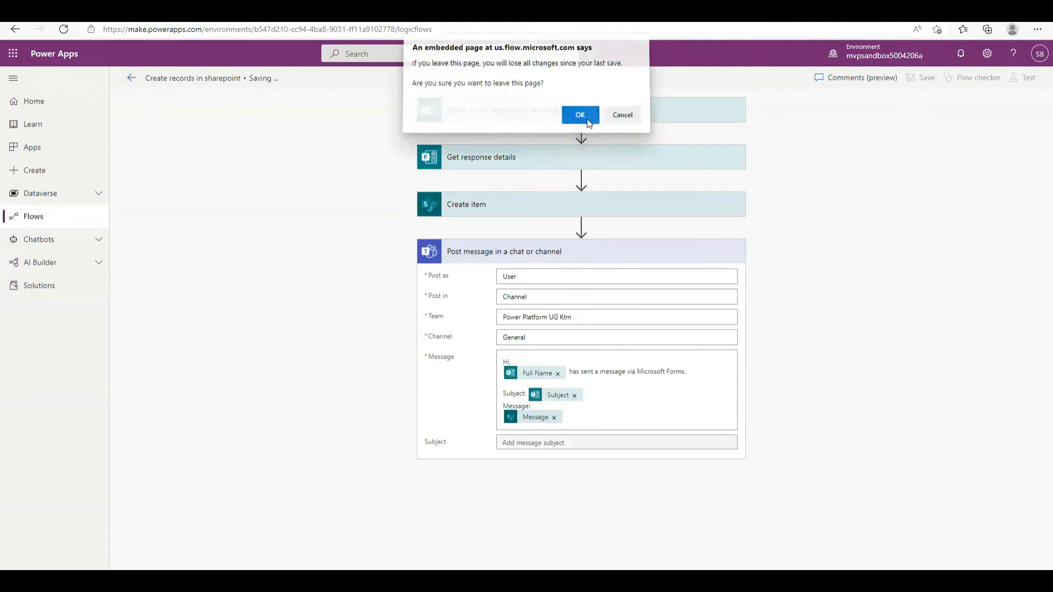
click(263, 212)
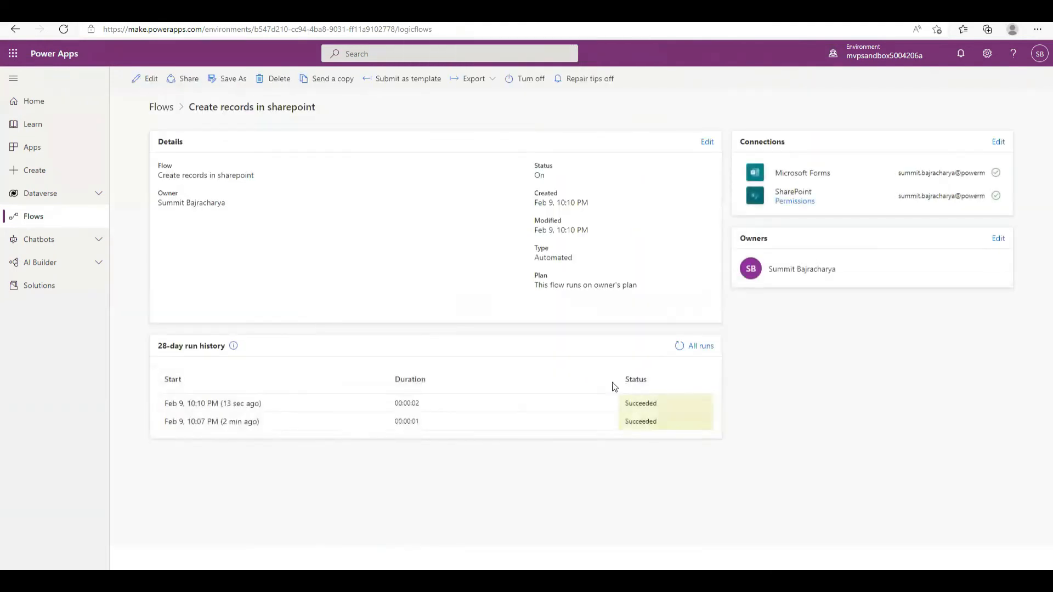
click(258, 404)
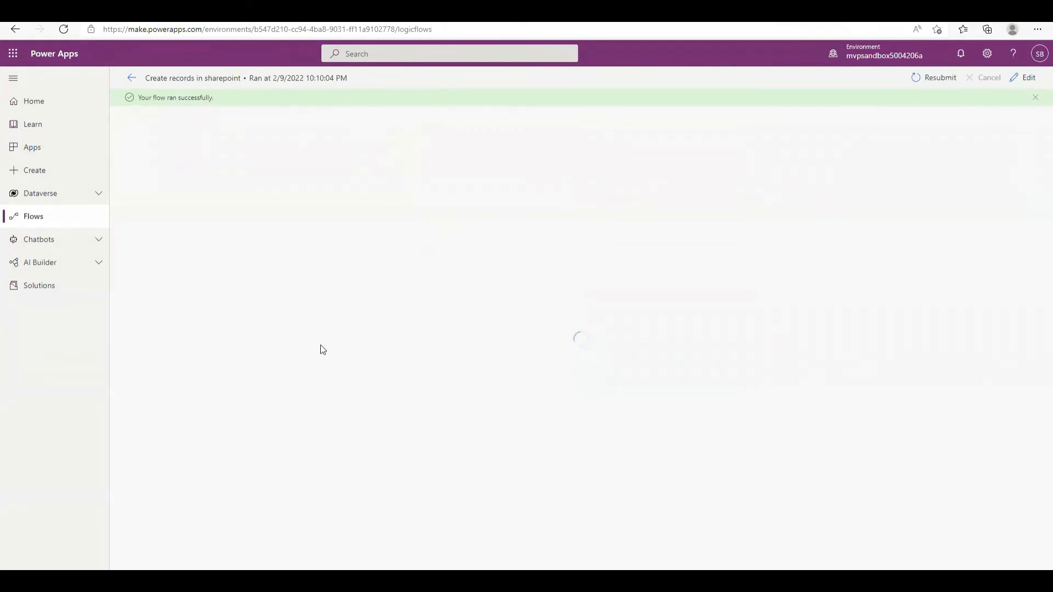
click(476, 280)
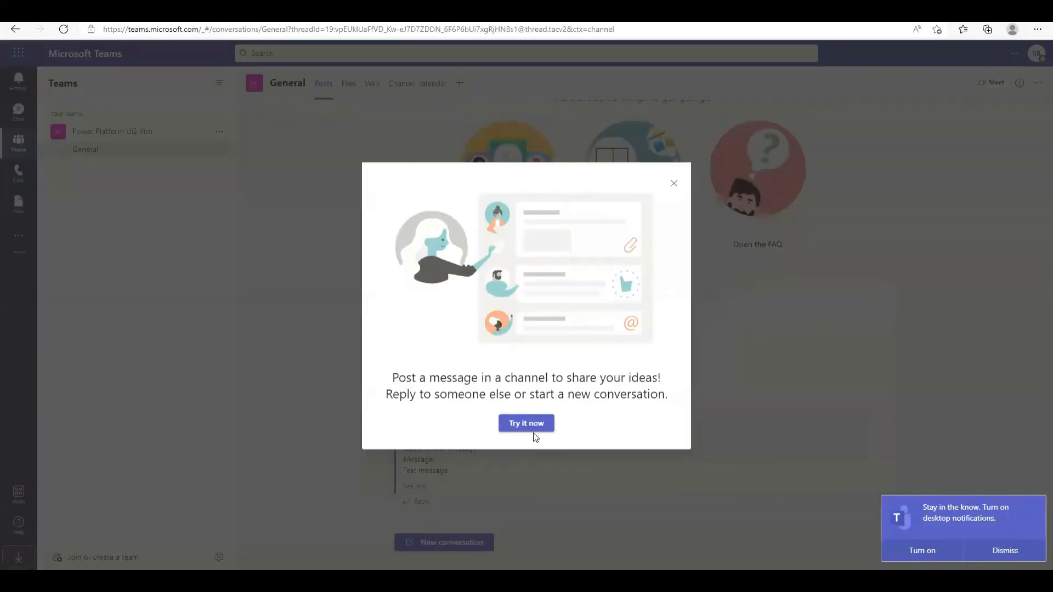
Close the Teams tips dialog to view the flow's posted message in the General channel
click(675, 181)
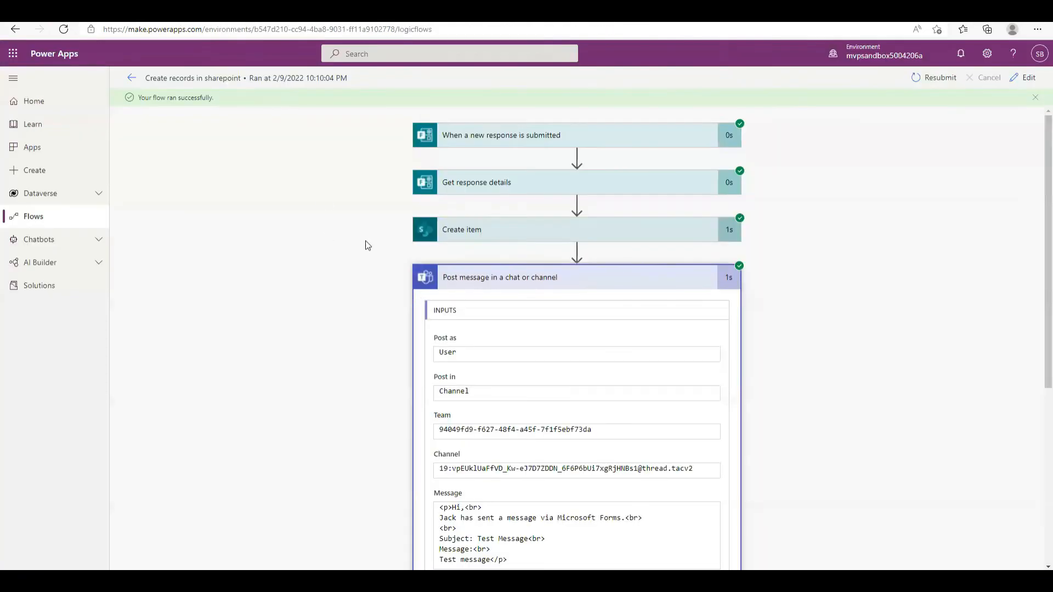
scroll(595, 284, down, 5)
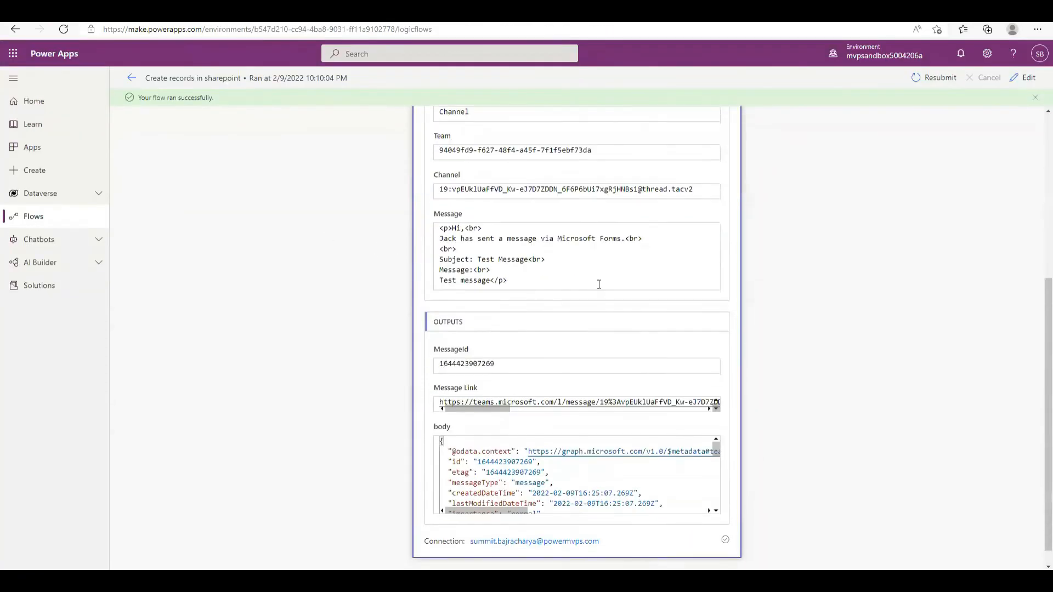
Reopen the flow and append Mail's Send an email notification (V3) step, accepting its connection
click(1025, 78)
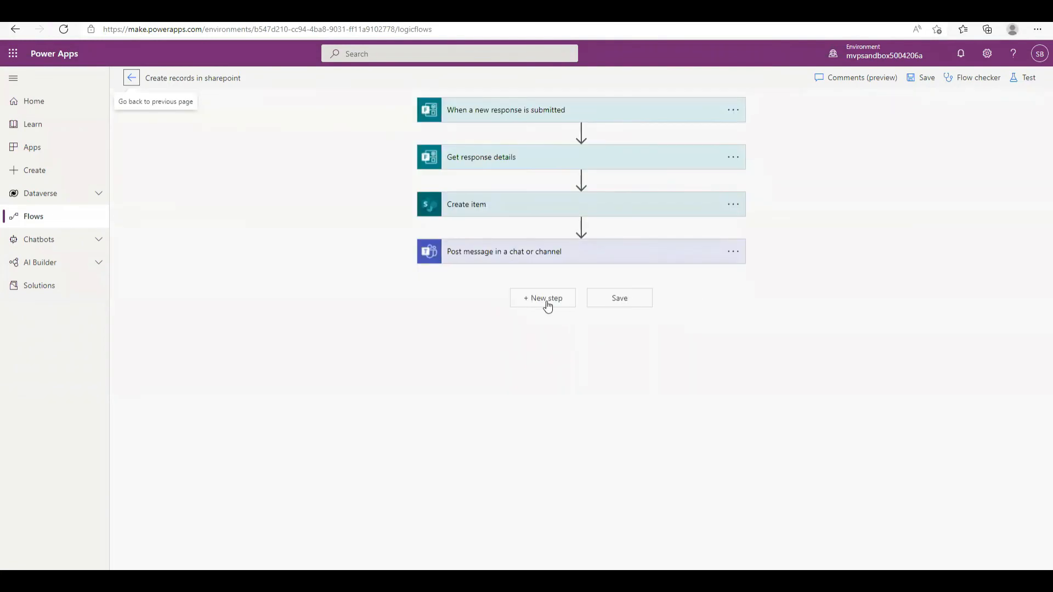
click(547, 300)
text(mail)
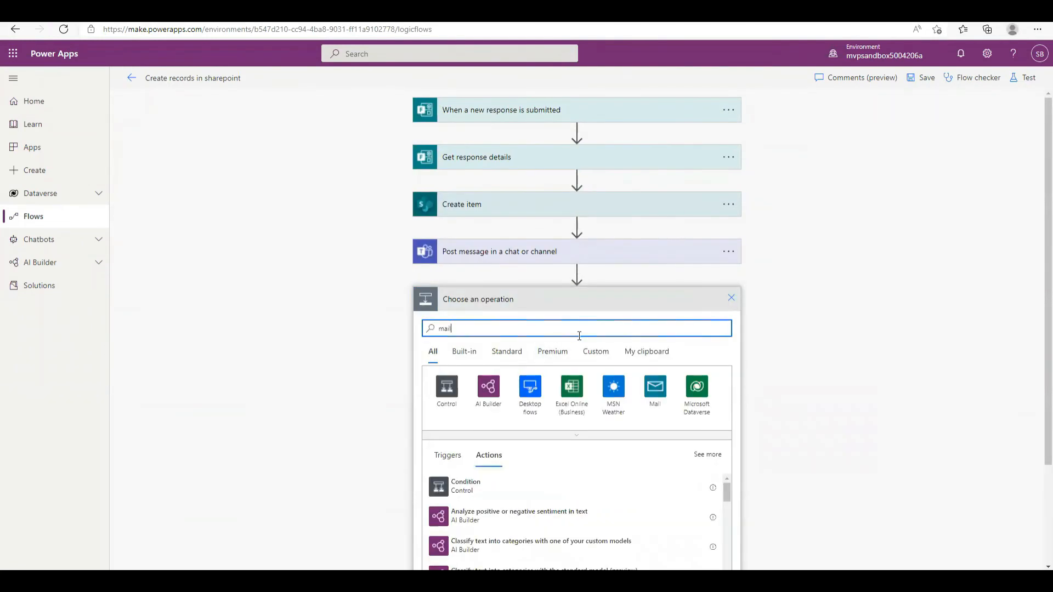
click(446, 391)
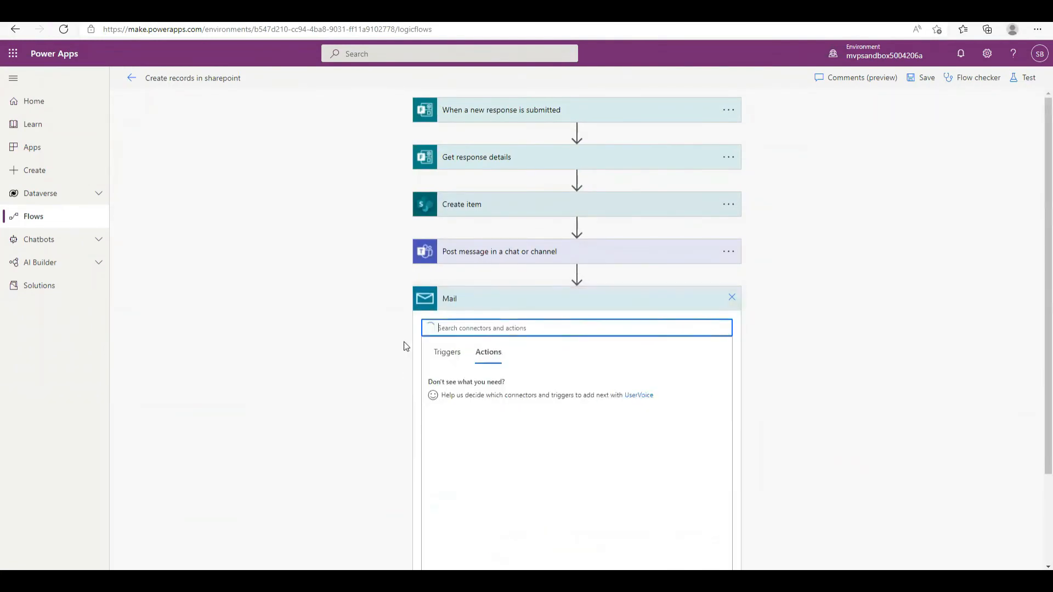
click(497, 382)
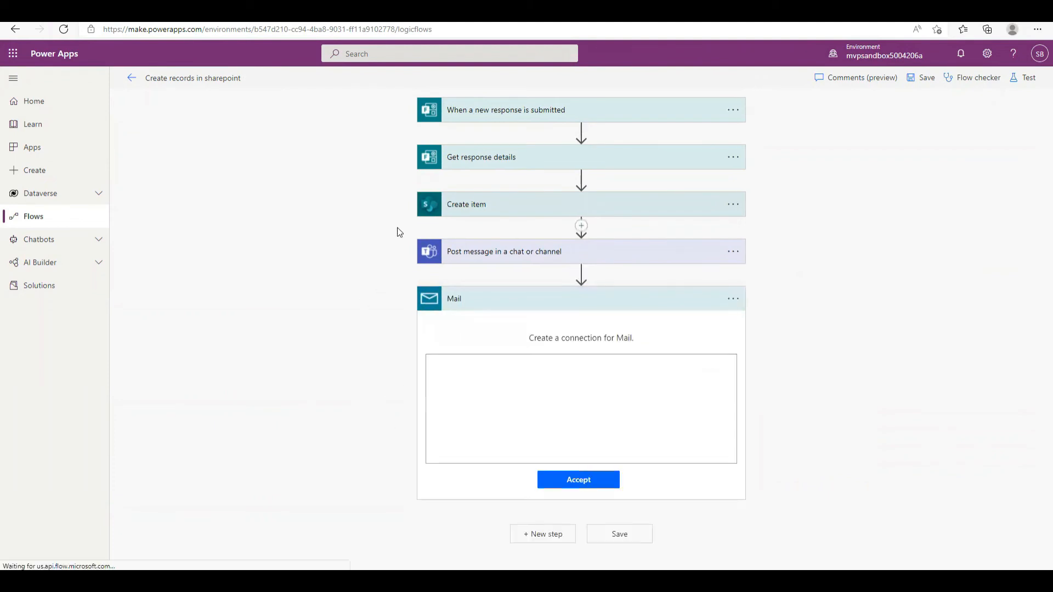
click(576, 480)
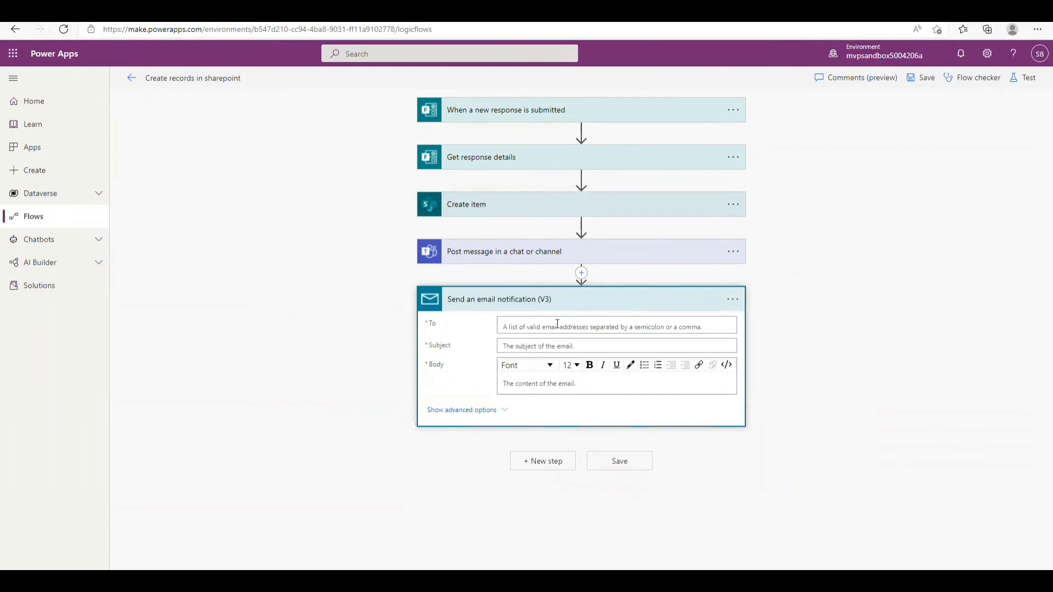
Address the email to the form's Email token with subject 'Regarding the contact form message'
click(557, 327)
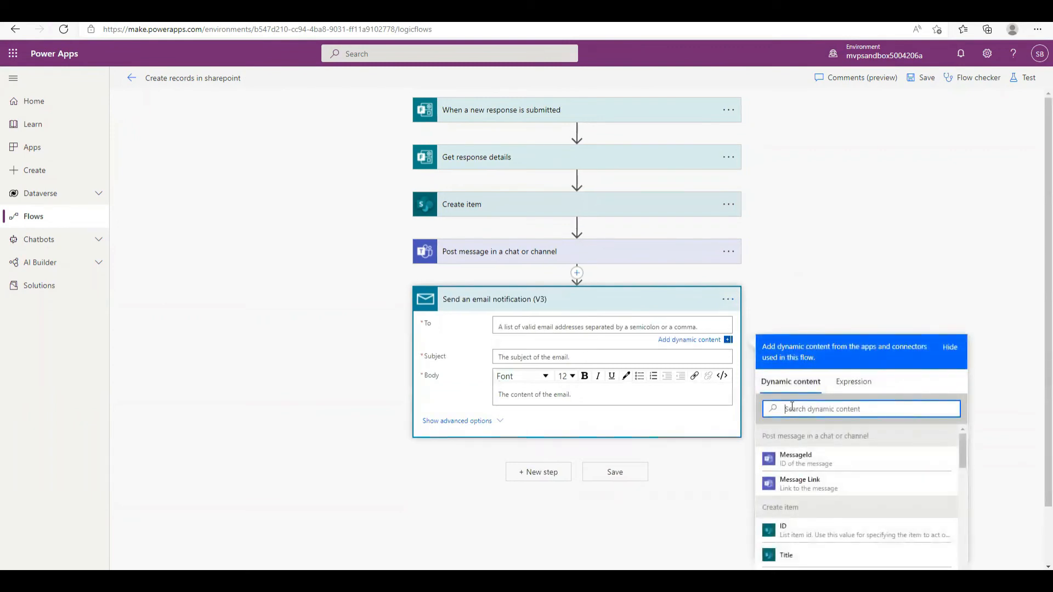
text(email)
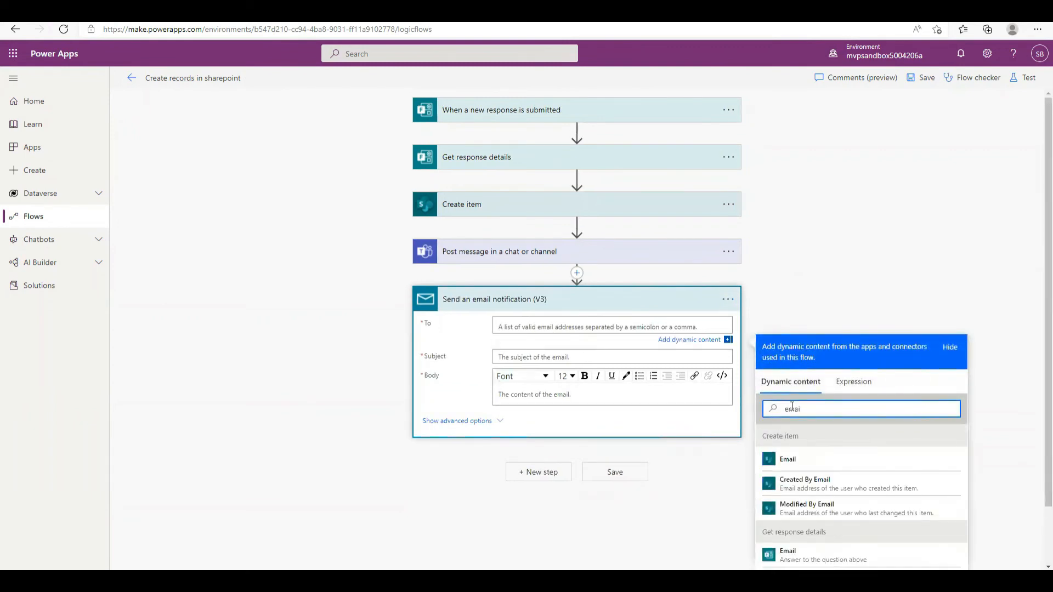
click(800, 462)
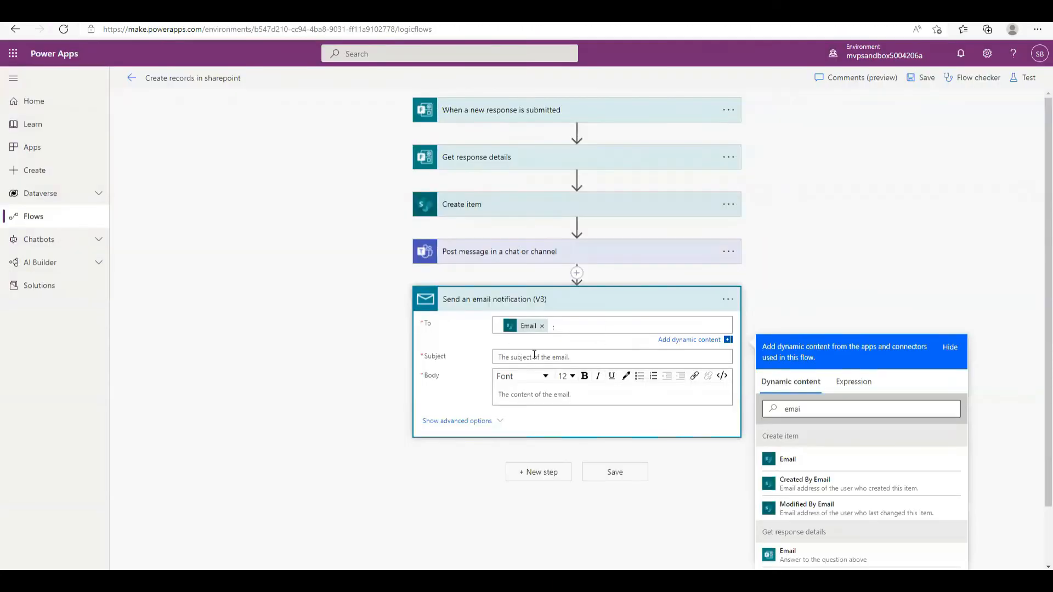
click(533, 350)
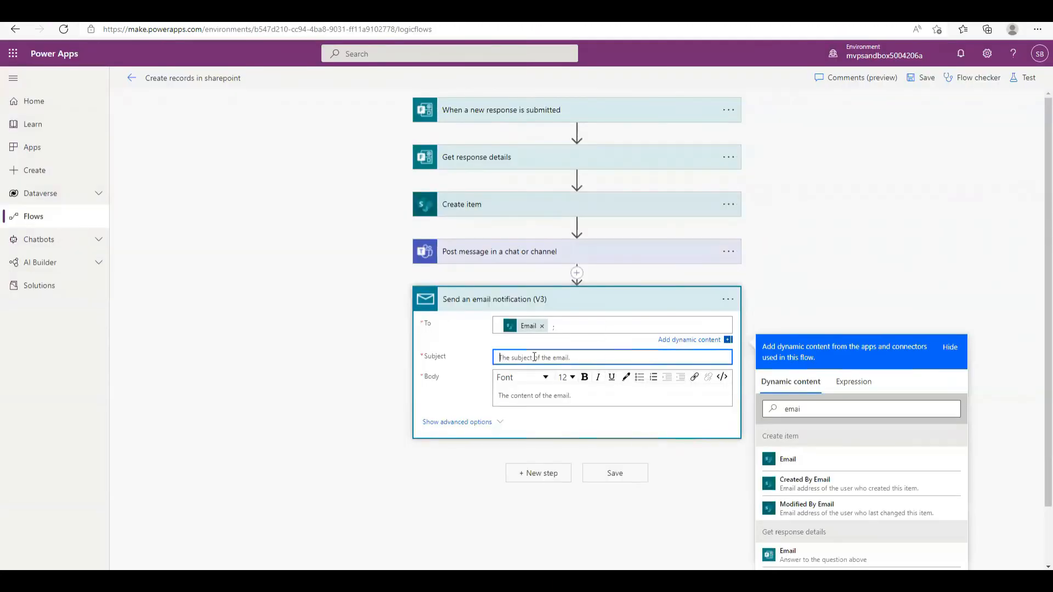
text(R)
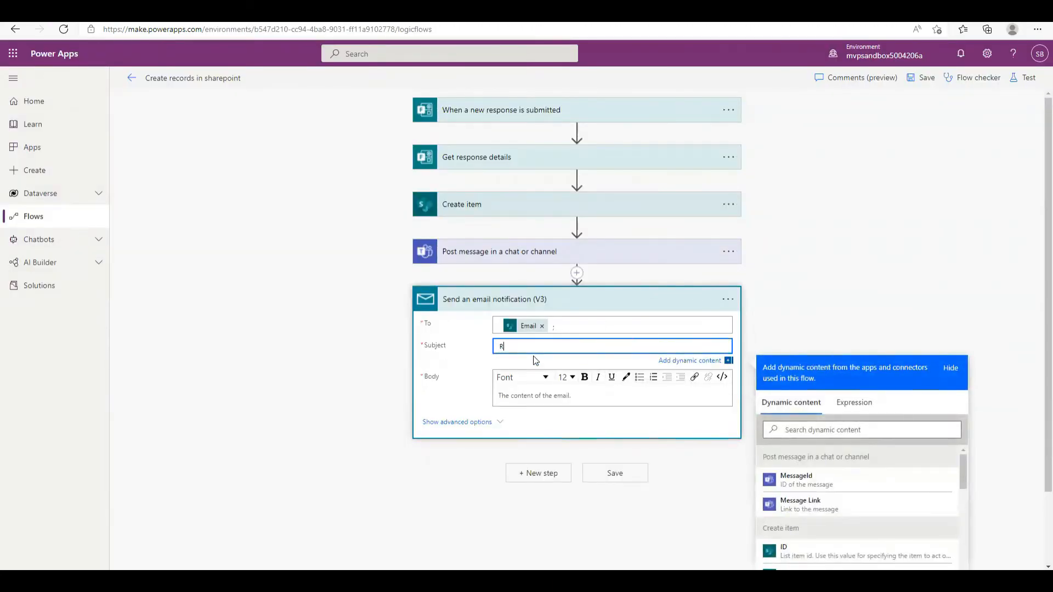
text(egarding the contact form message)
Write the body 'Hi' plus the Full Name token and a comma, then begin the 'Rega…' sign-off
click(562, 397)
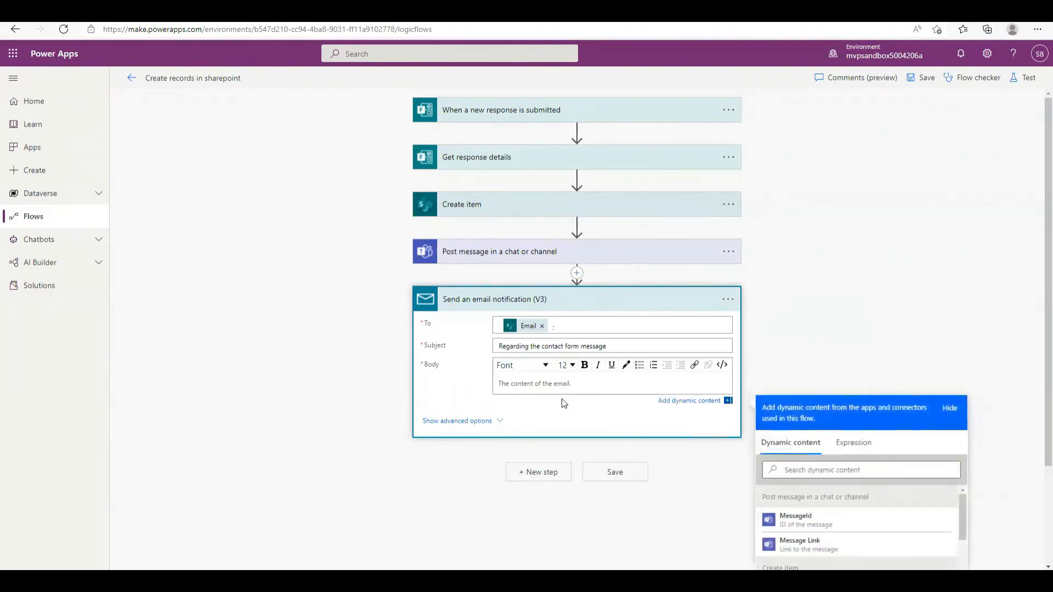
text(Hi)
click(812, 471)
text(full)
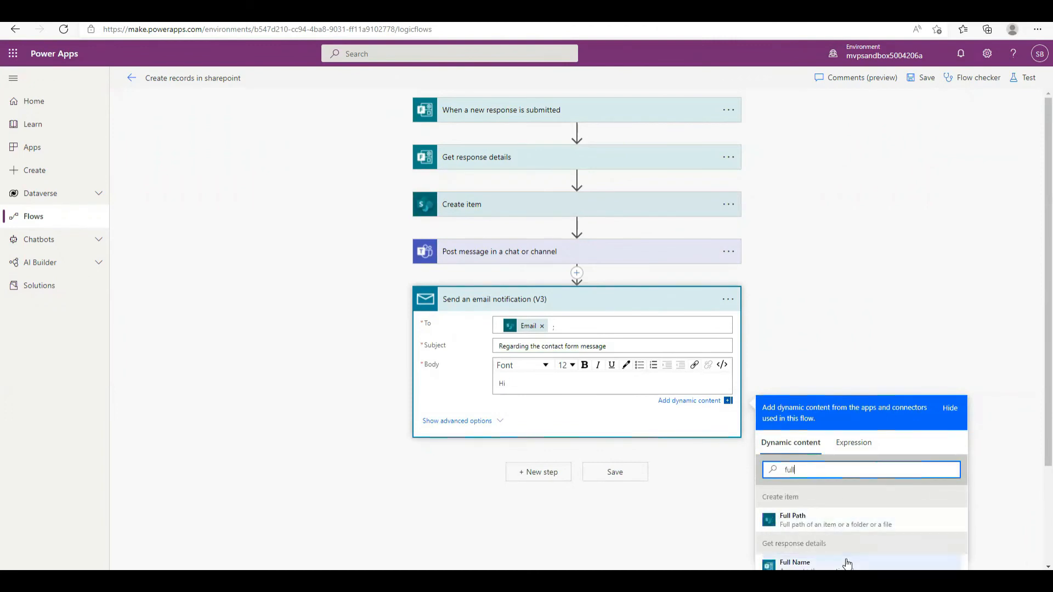
click(846, 564)
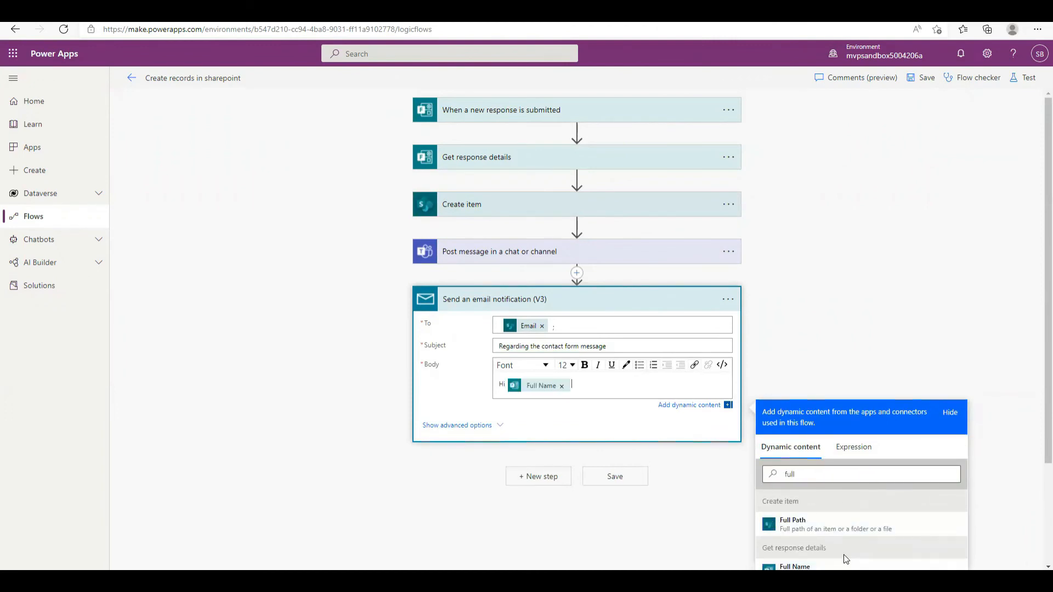
text(,)
key(Return)
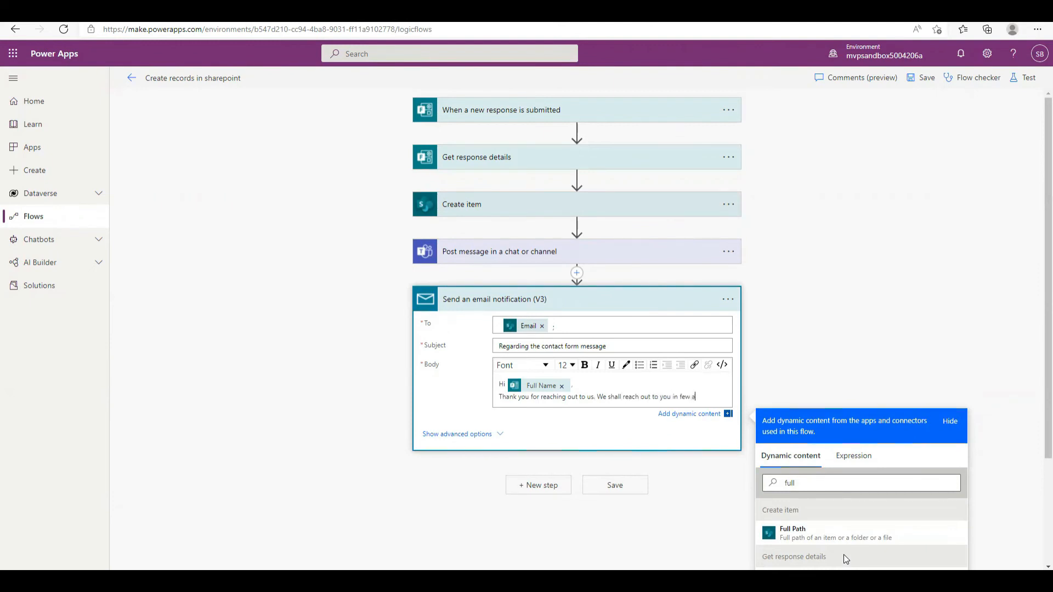
key(Return)
key(Return)
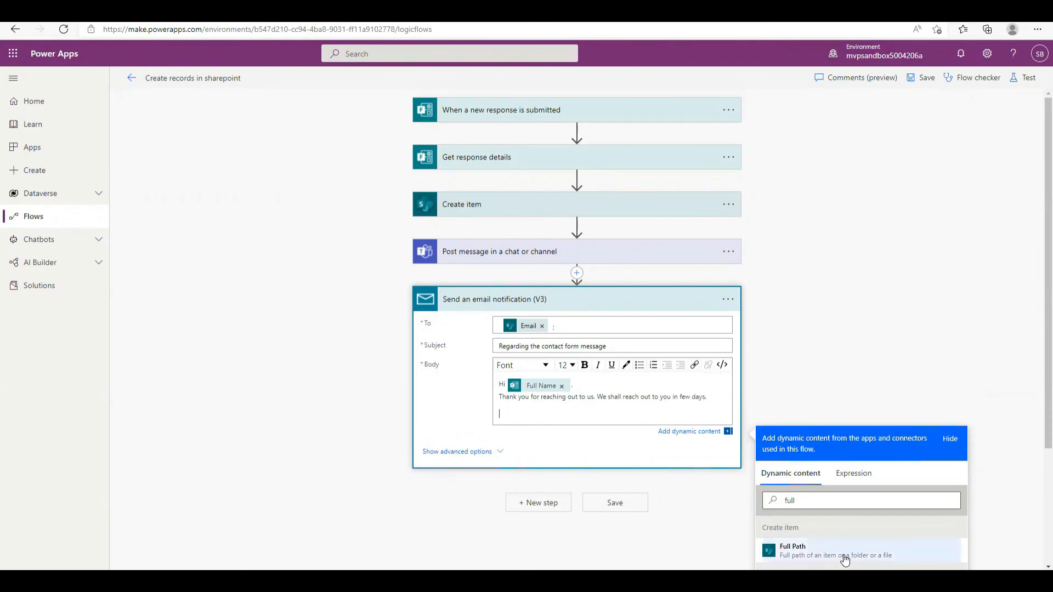
text(Regards!)
Save the flow and start a new Contact Form response with the respondent's full name
click(624, 510)
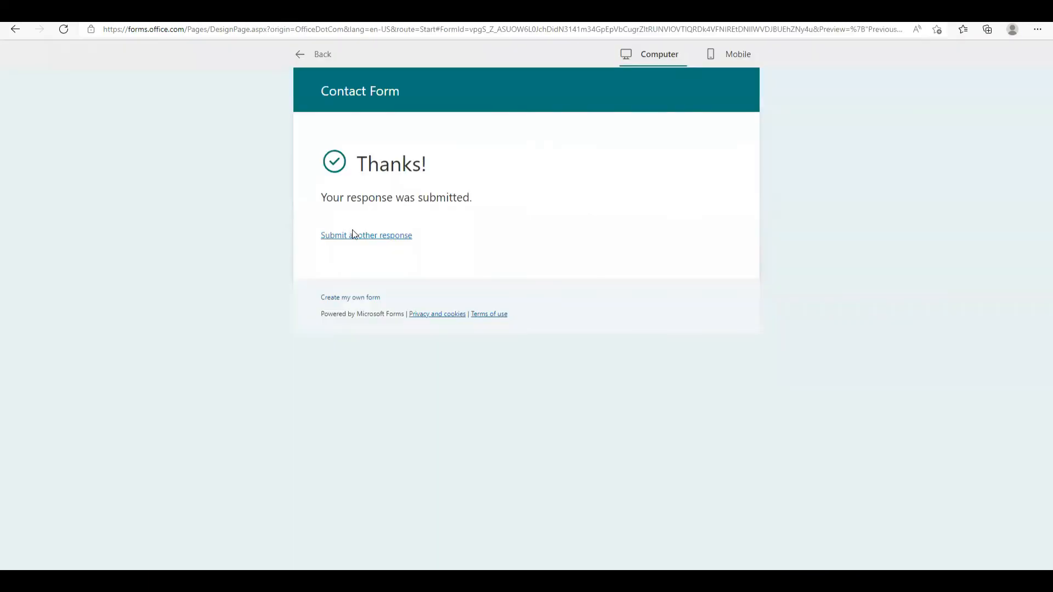
click(354, 234)
click(391, 234)
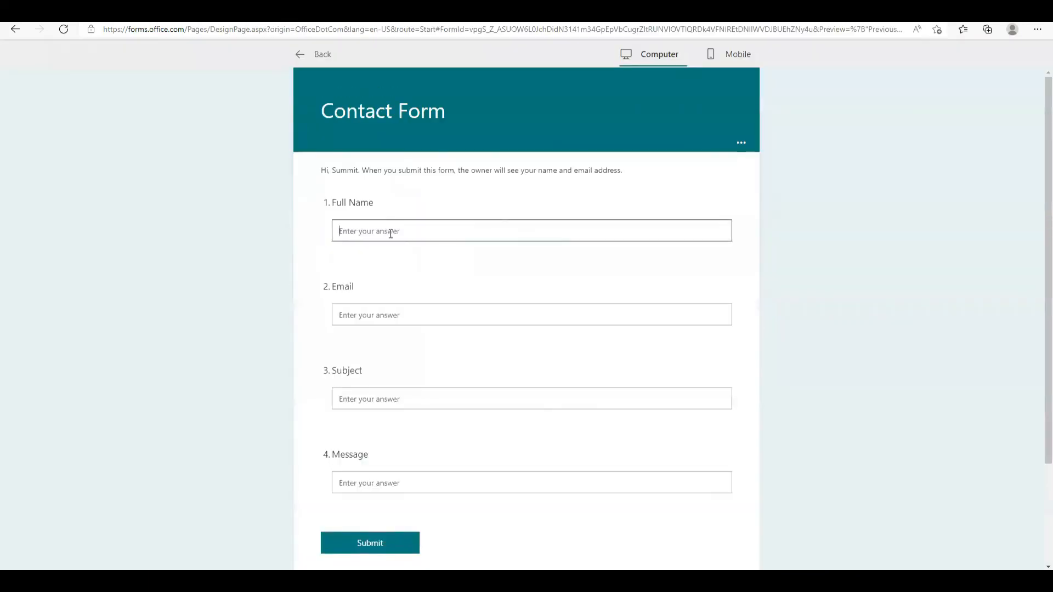
Enter the respondent's email, Subject 'Test' and Message 'test', and submit the form
key(Tab)
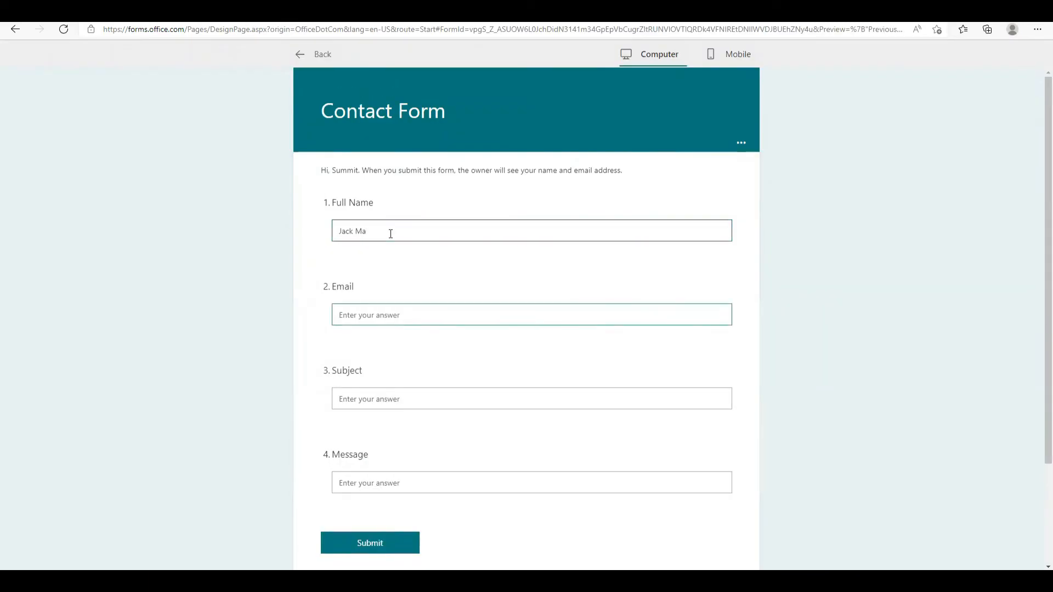
key(Tab)
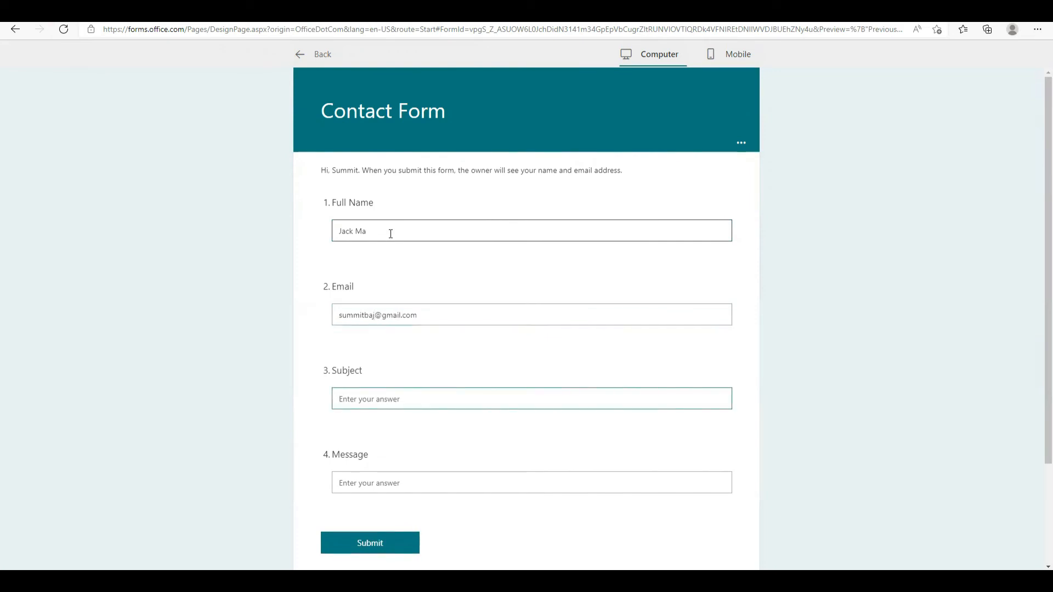
text(Test)
key(Tab)
text(test)
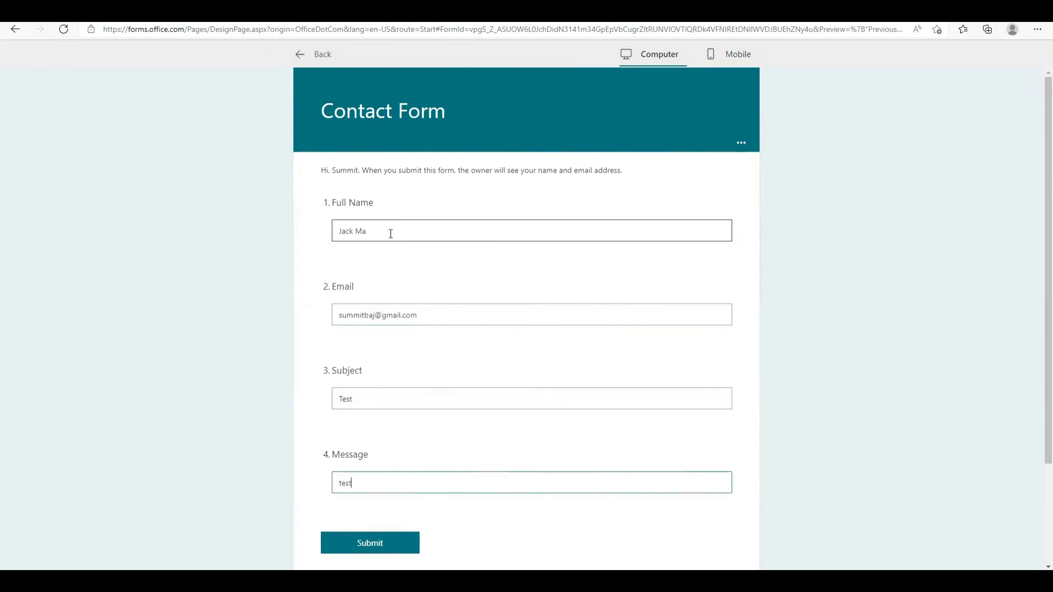
click(389, 543)
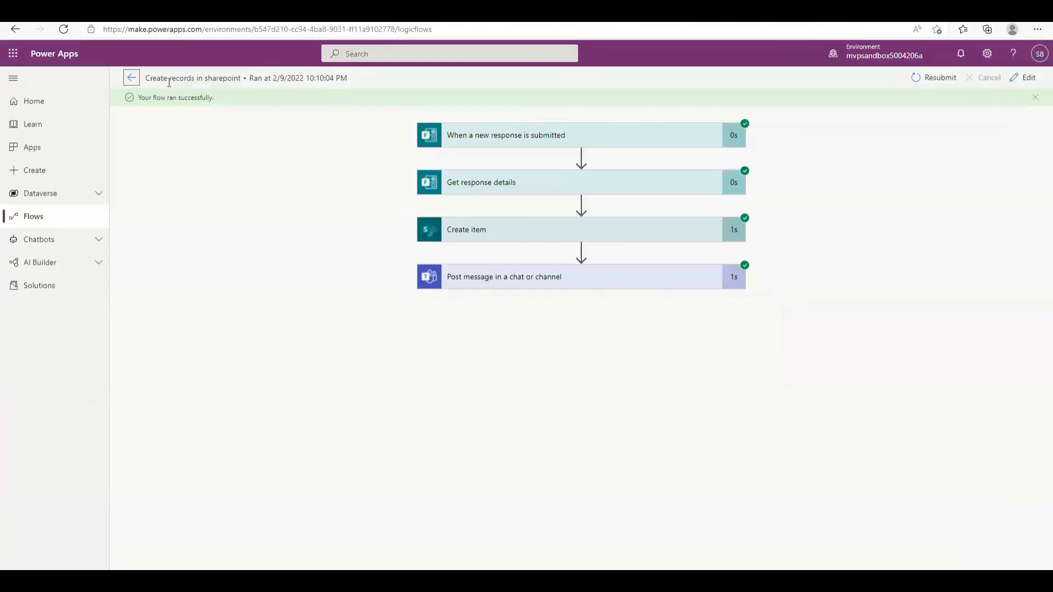
Inspect the failed run's Unauthorized Send an email notification (V3) error, then put Create records in sharepoint into edit mode
click(130, 78)
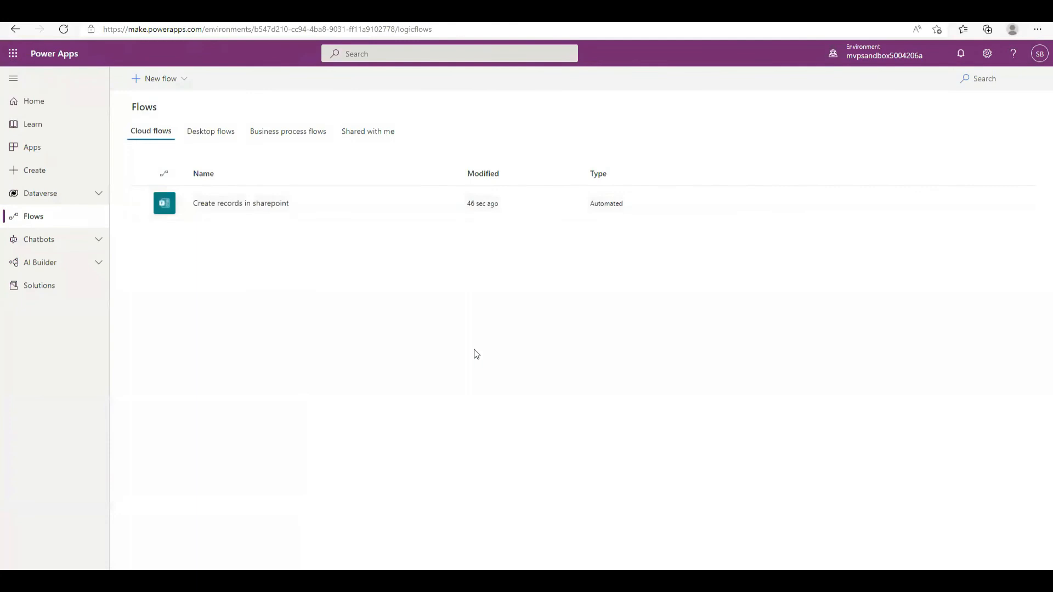
click(208, 204)
click(231, 405)
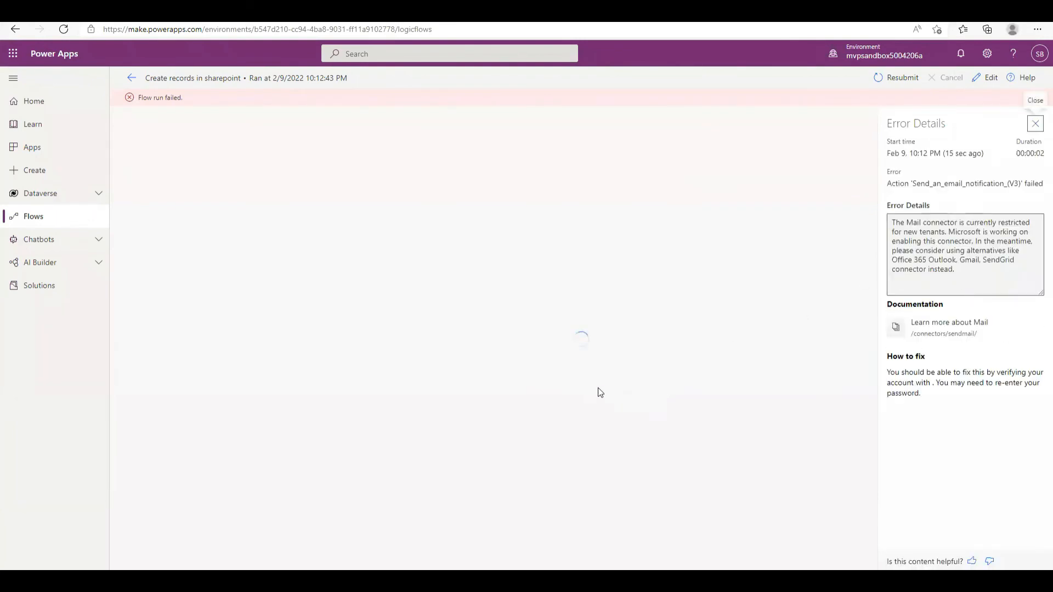
click(549, 328)
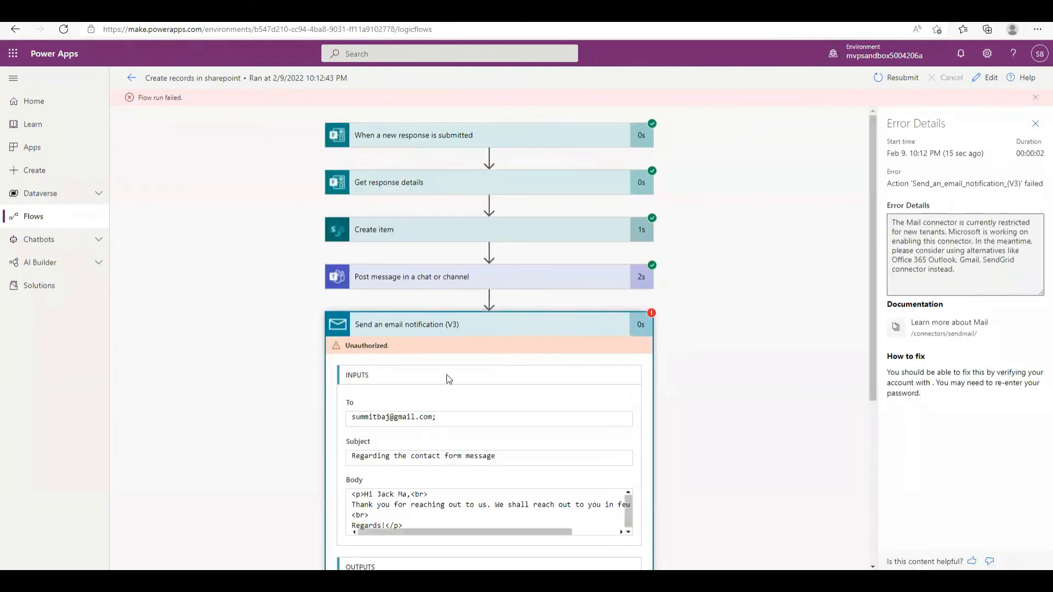
scroll(461, 367, down, 4)
scroll(765, 307, up, 4)
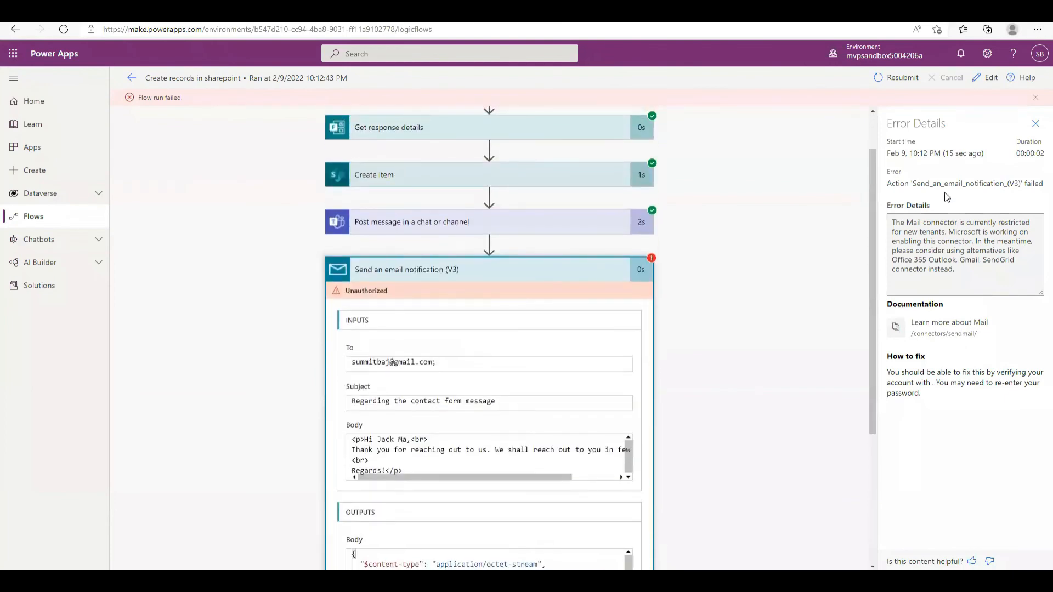
click(987, 77)
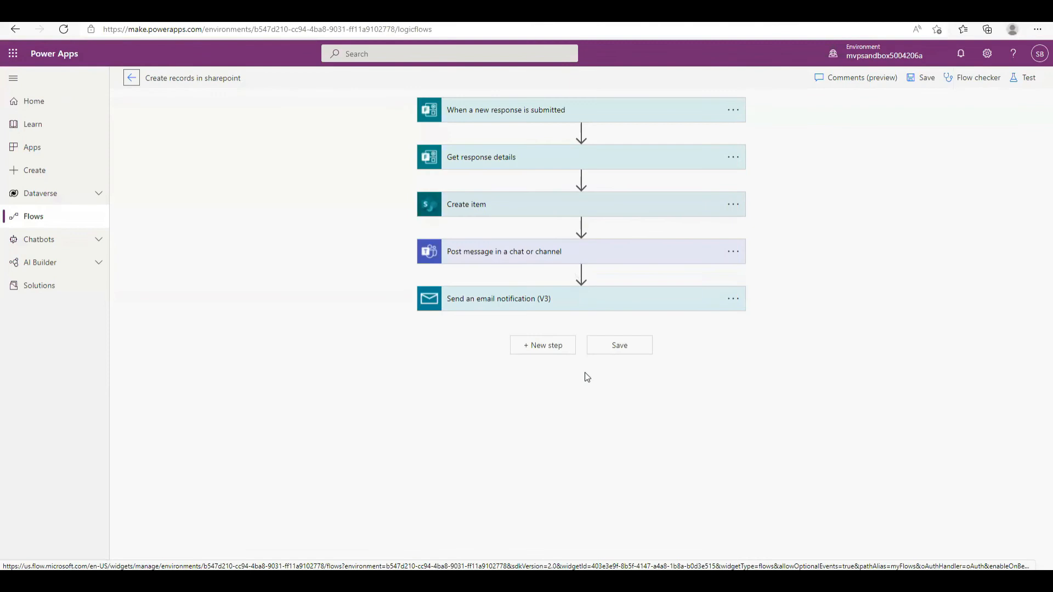
Add an Office 365 Outlook Send an email (V2) step and create a new Outlook connection for it
click(527, 347)
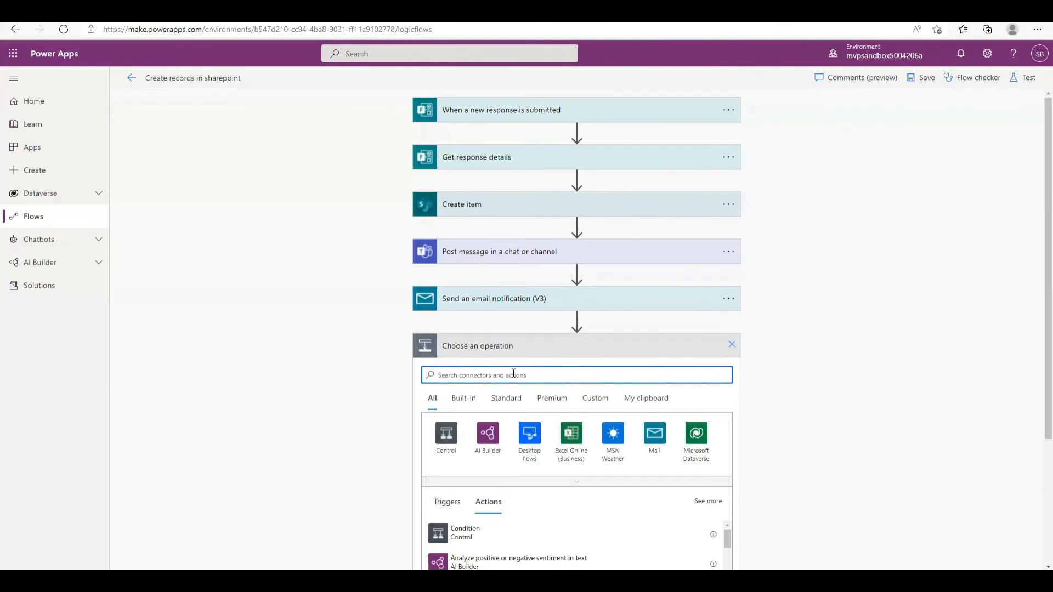
text(out)
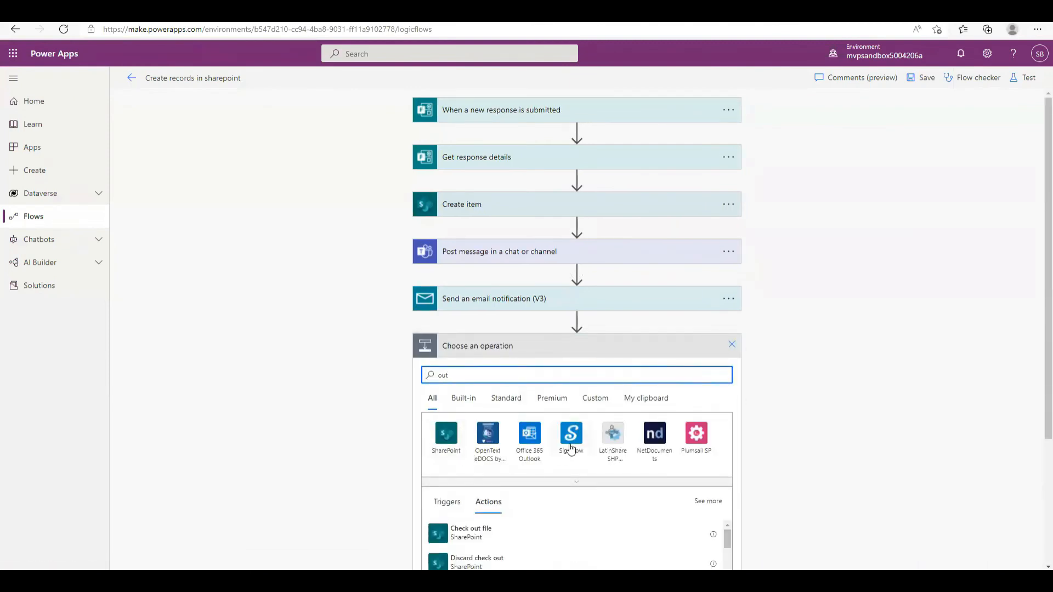
click(531, 445)
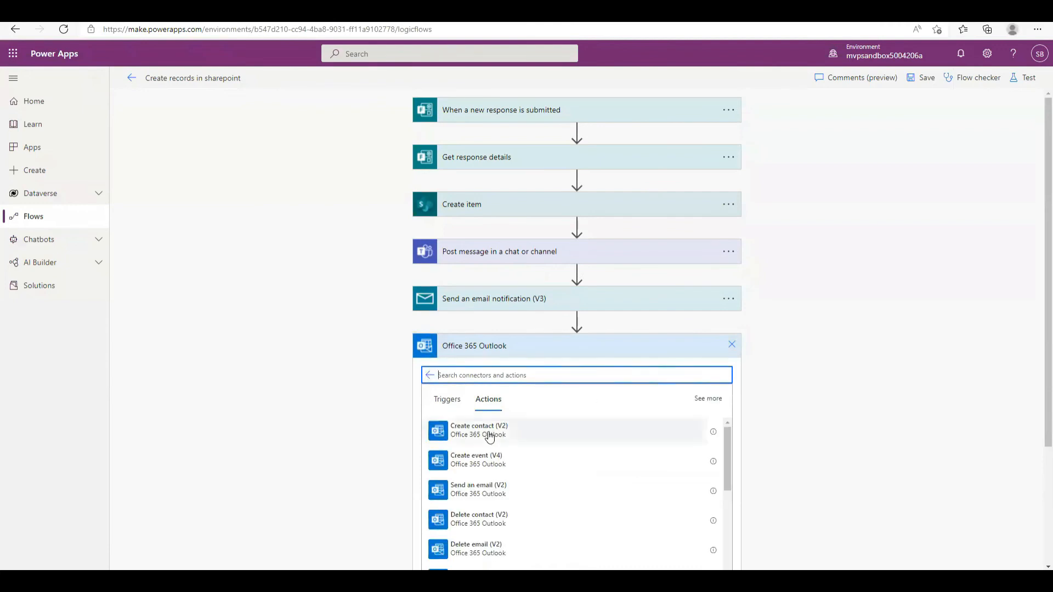
click(498, 494)
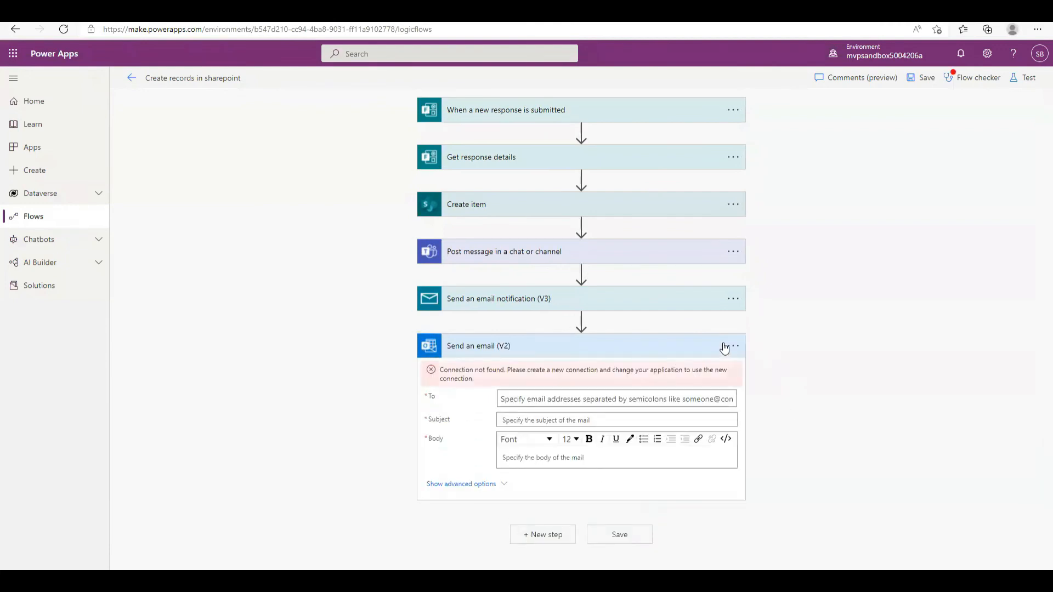
click(732, 346)
click(805, 558)
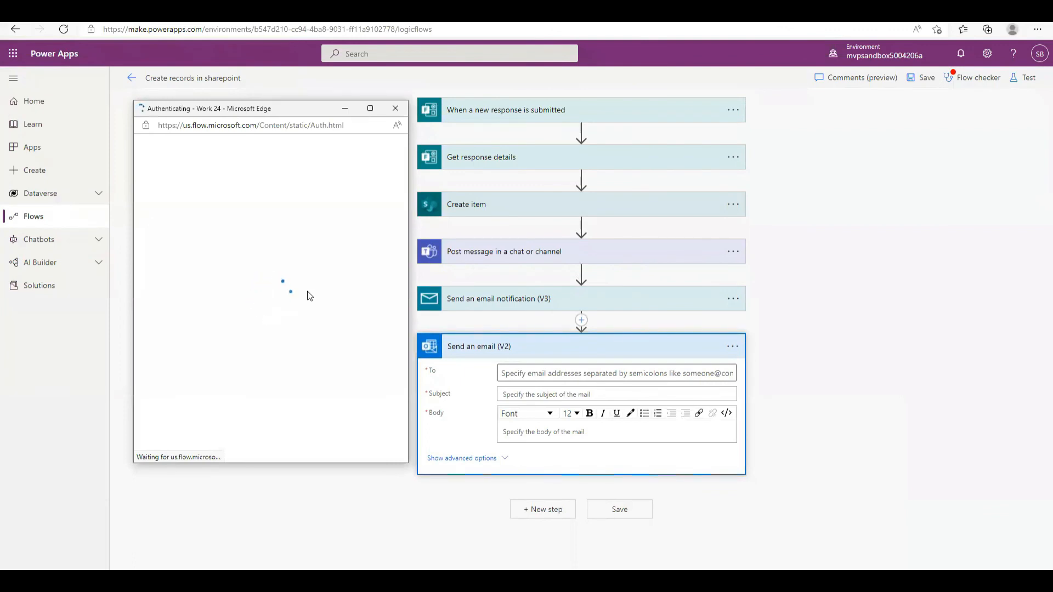
click(572, 325)
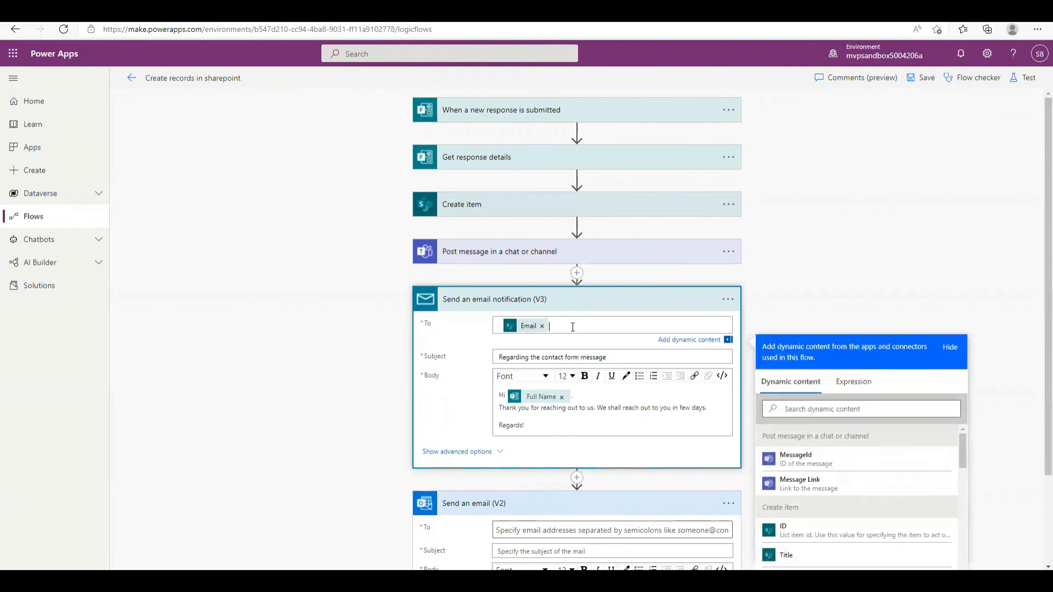
Set the Send an email (V2) recipient to the form's Email dynamic value
scroll(547, 439, down, 1)
click(549, 446)
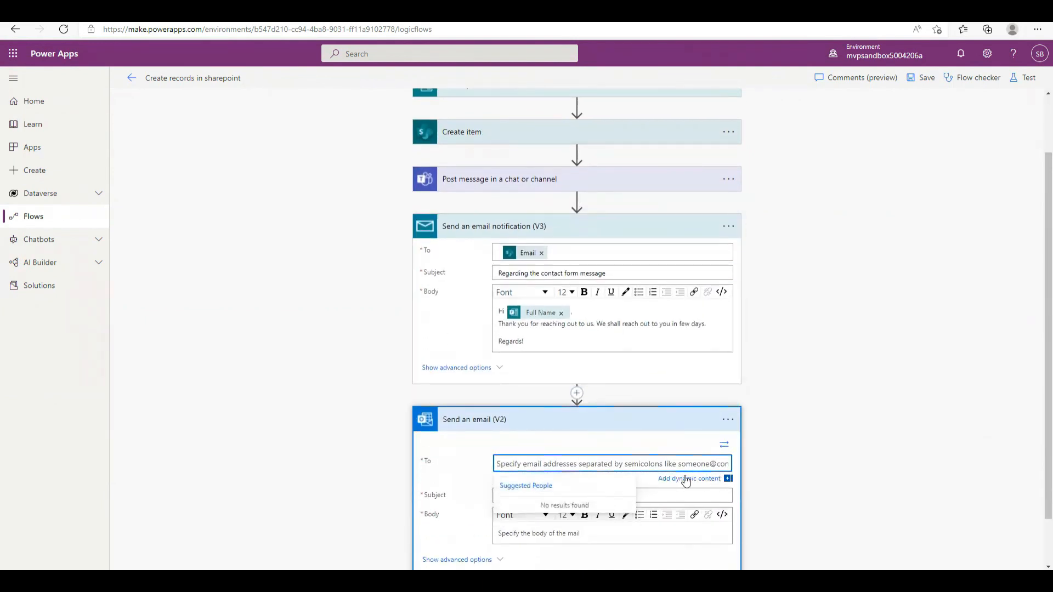
click(706, 479)
click(823, 545)
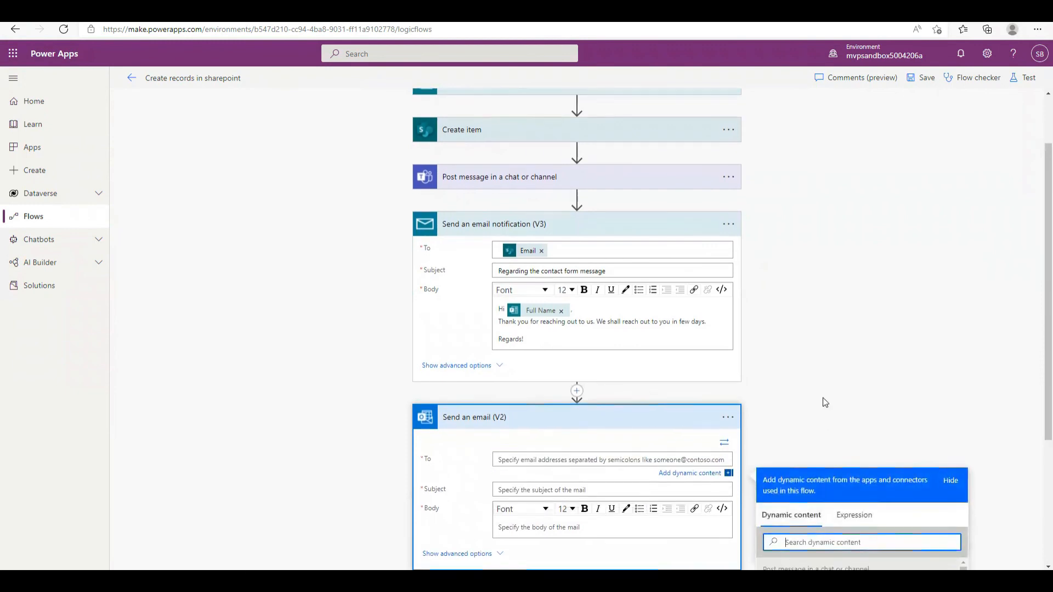
text(emai)
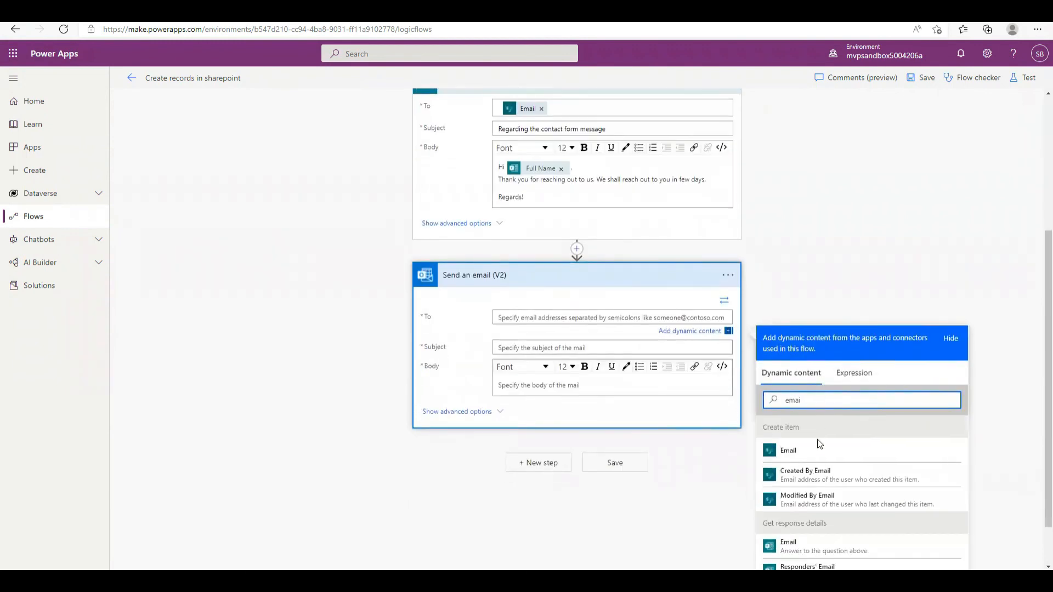
click(788, 450)
Copy the old notification's subject into the Send an email (V2) subject
click(541, 351)
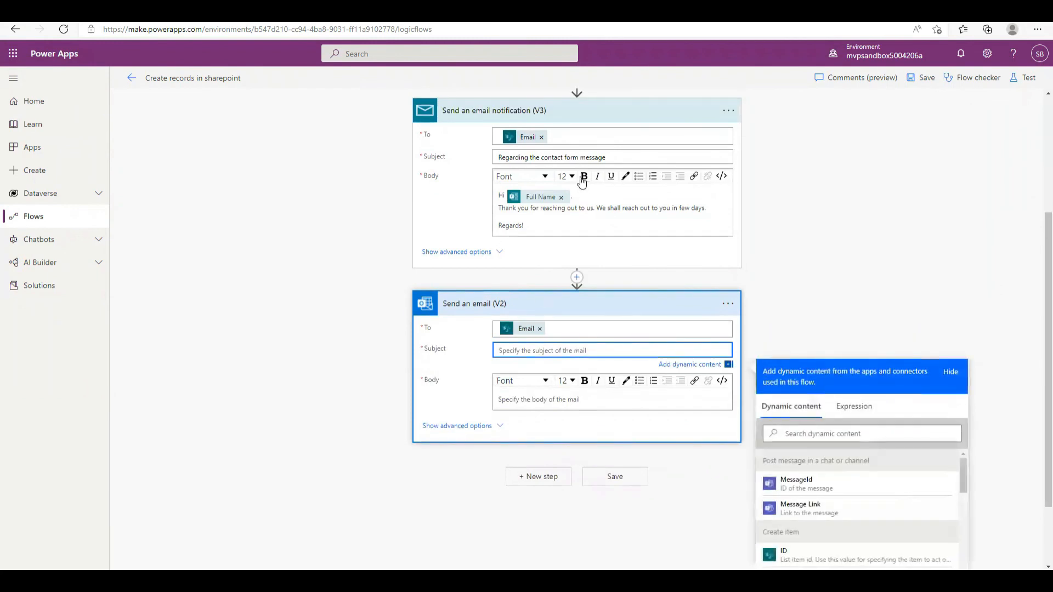
click(611, 156)
key(ctrl+a)
key(ctrl+c)
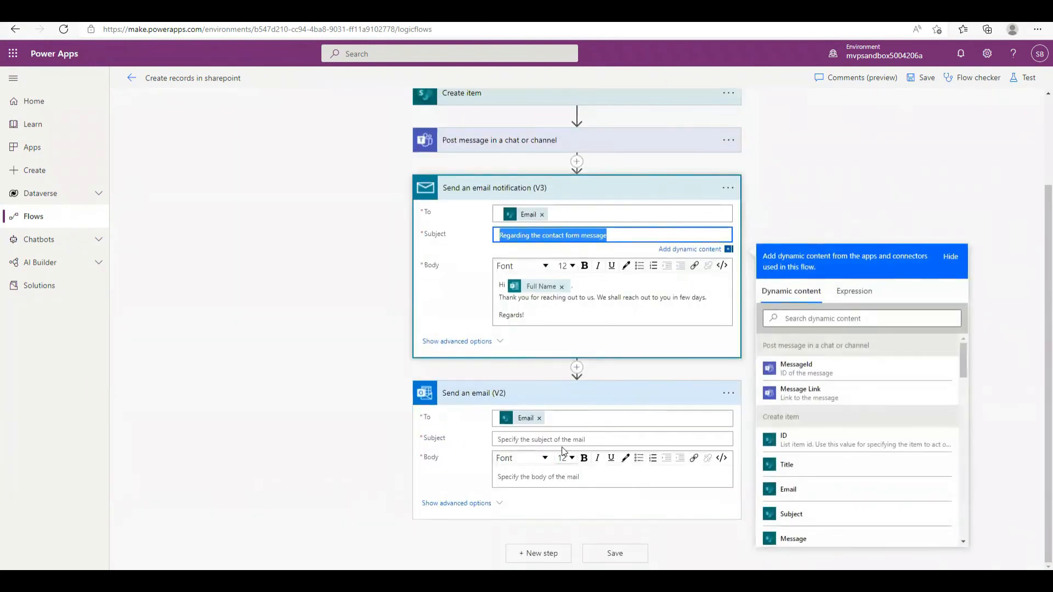
click(564, 441)
key(ctrl+v)
Move the Full Name greeting body from the old notification into Send an email (V2)
click(628, 305)
key(ctrl+a)
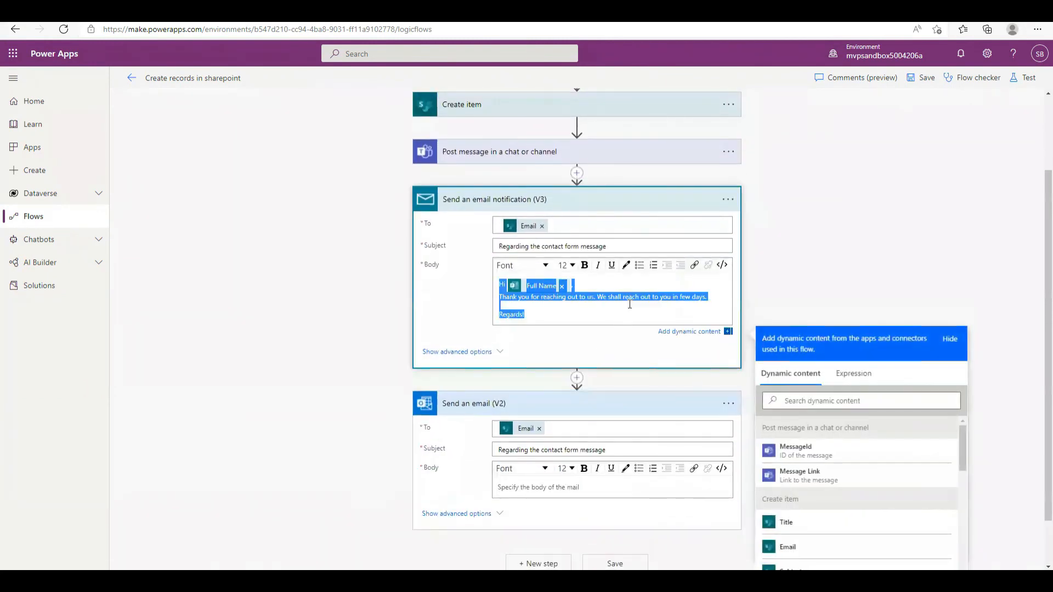
key(ctrl+x)
click(553, 465)
key(ctrl+v)
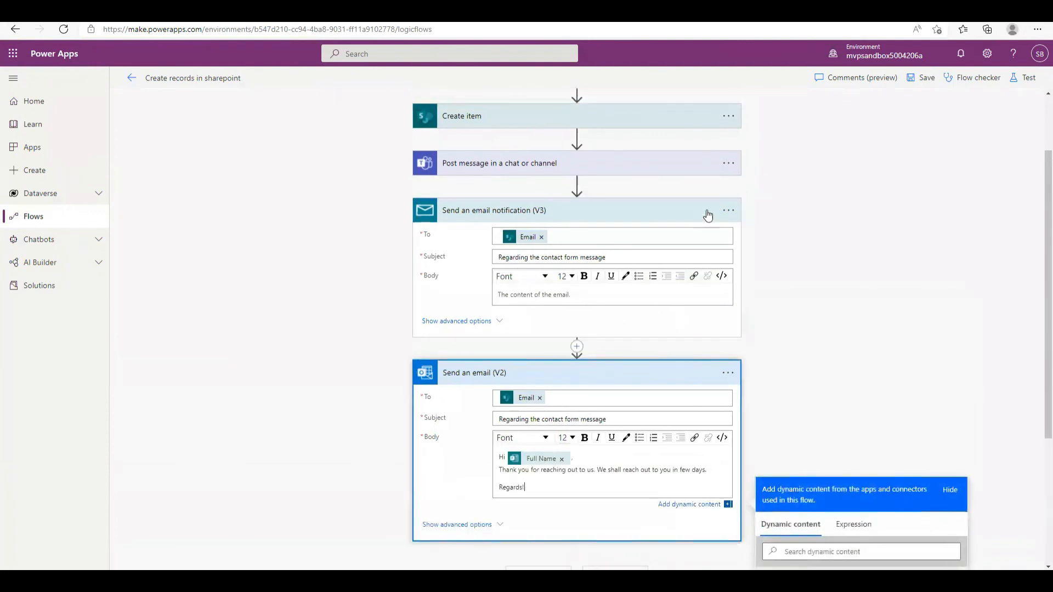
Delete the Send an email notification (V3) step and save the flow
click(729, 212)
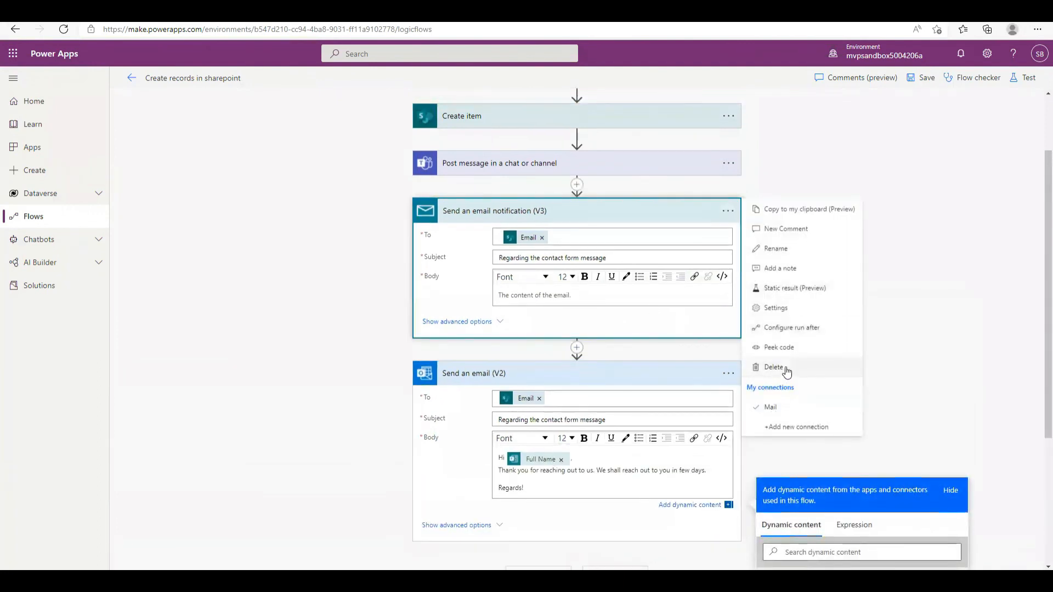
click(784, 368)
click(915, 80)
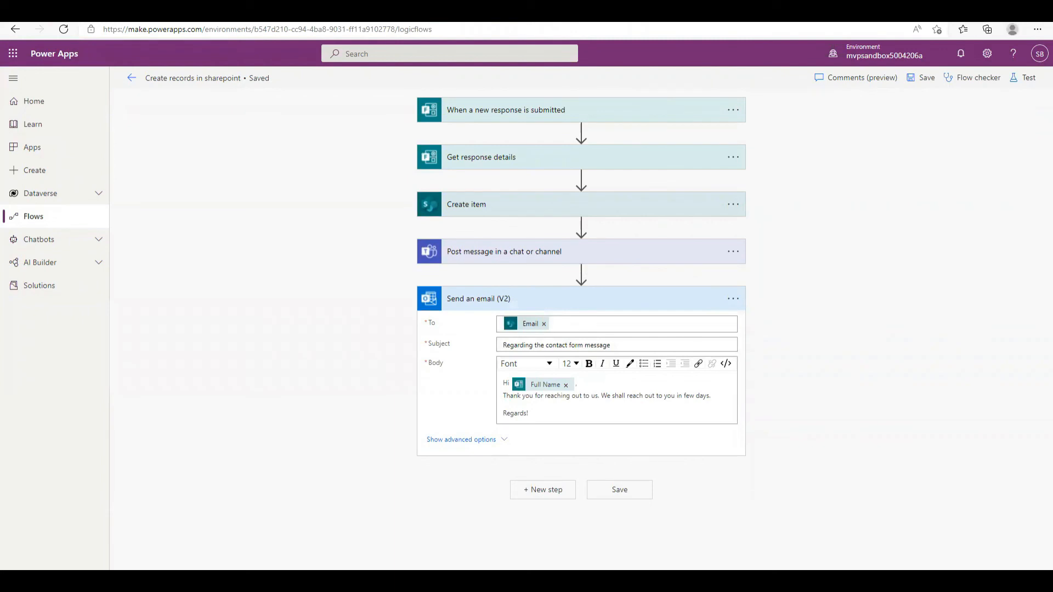
Test the flow automatically, replaying the recently used trigger from the earlier failed form submission
click(1024, 77)
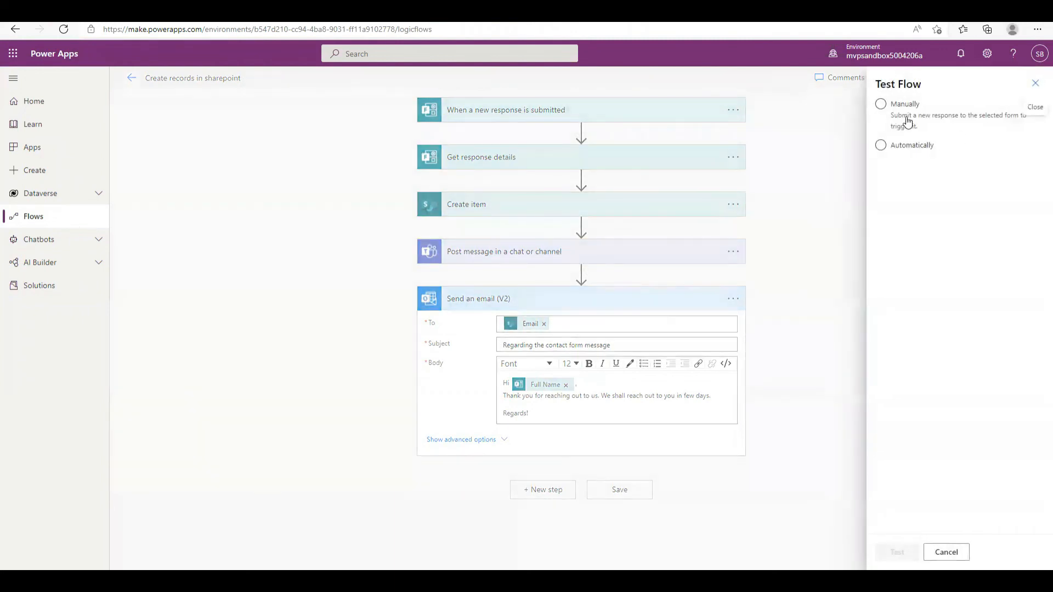
click(906, 145)
click(911, 166)
click(901, 188)
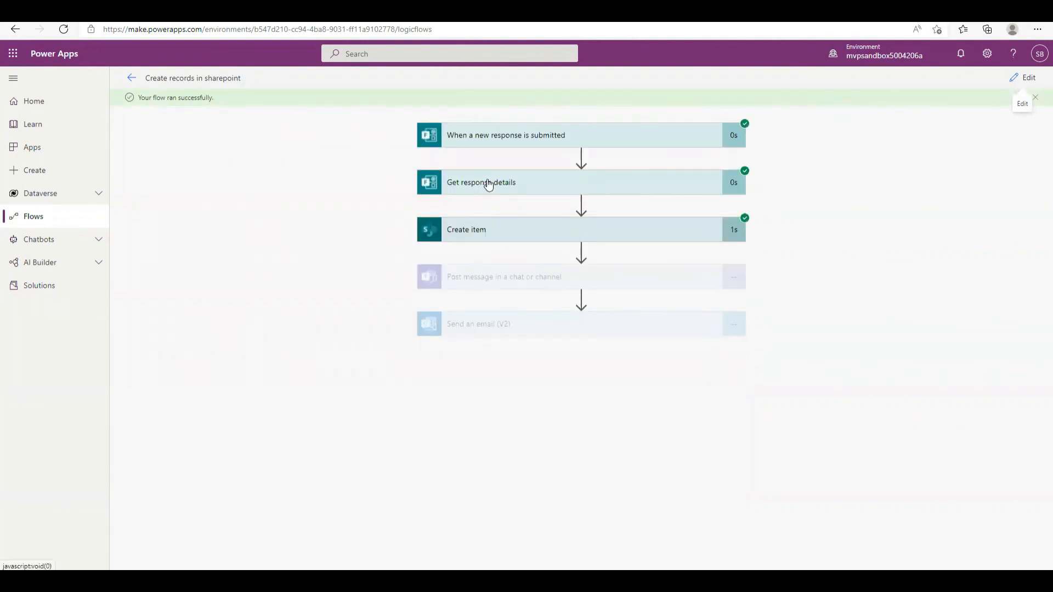
Expand the succeeded Send an email (V2) step to view its recipient, subject and greeting inputs
click(568, 322)
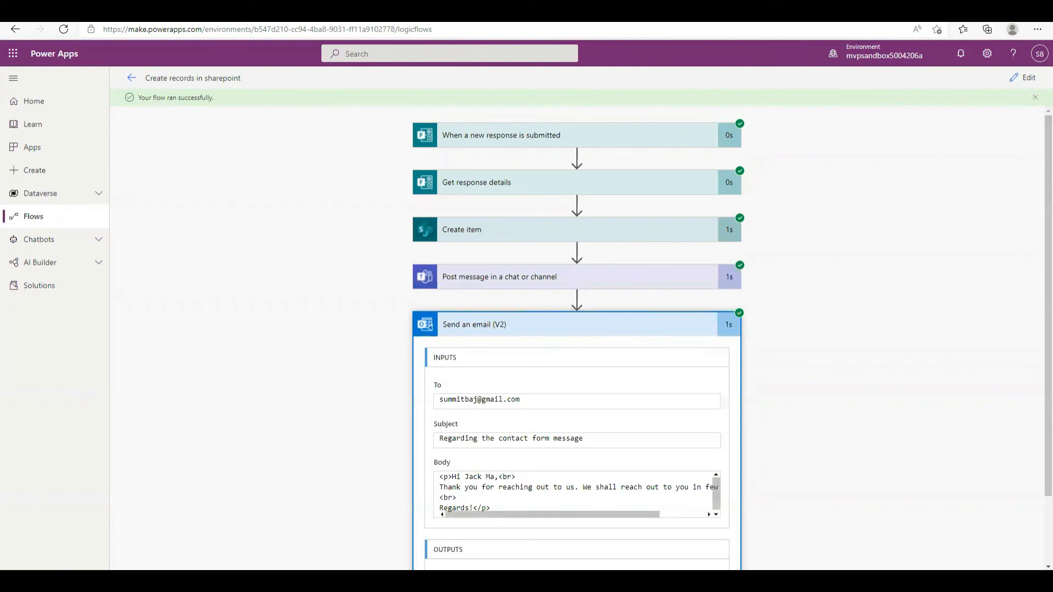